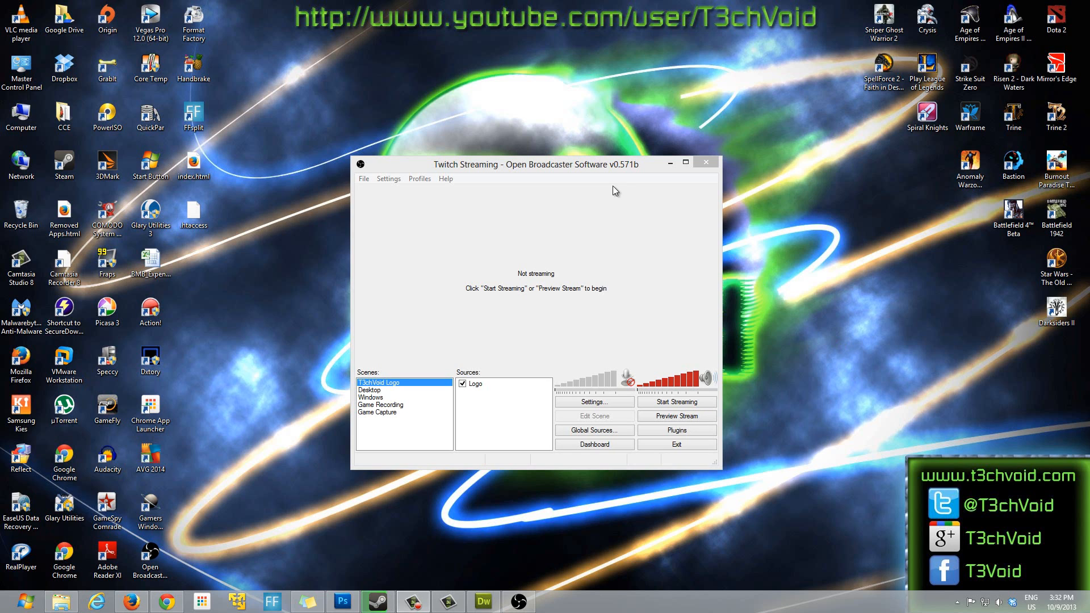
Step: Open a new Chrome window, move and enlarge it on the desktop, and add a second blank tab
left_click_drag(605, 167, 605, 161)
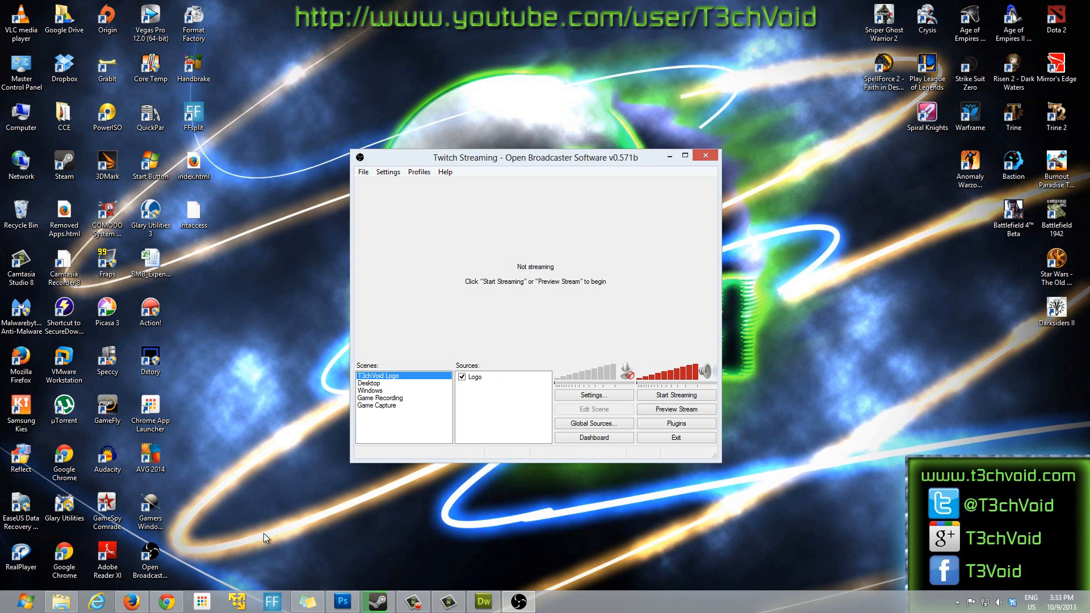
right_click(181, 598)
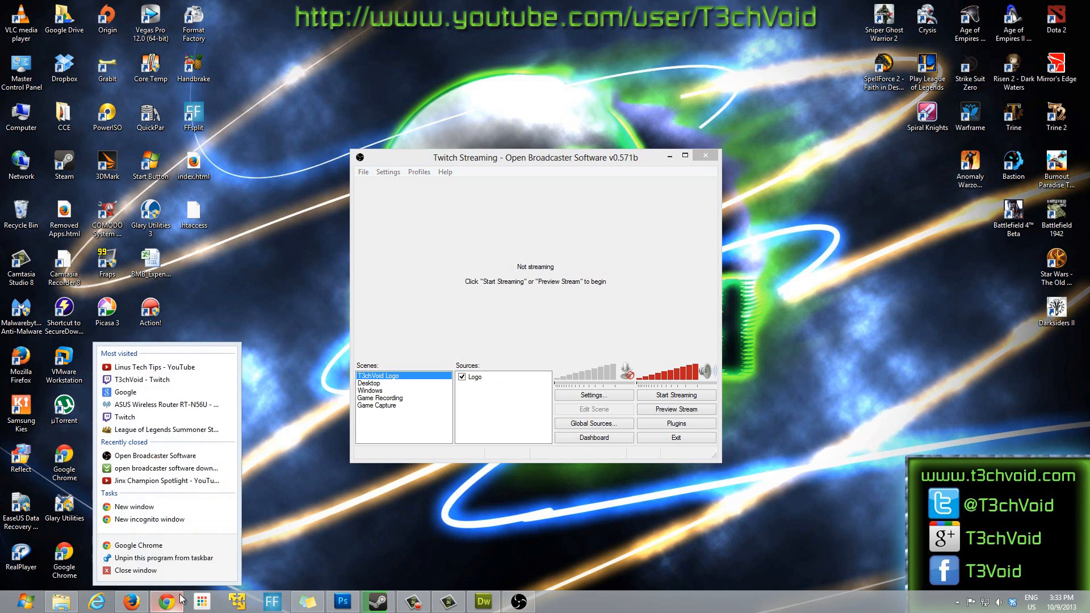
left_click(161, 545)
left_click_drag(591, 142, 411, 39)
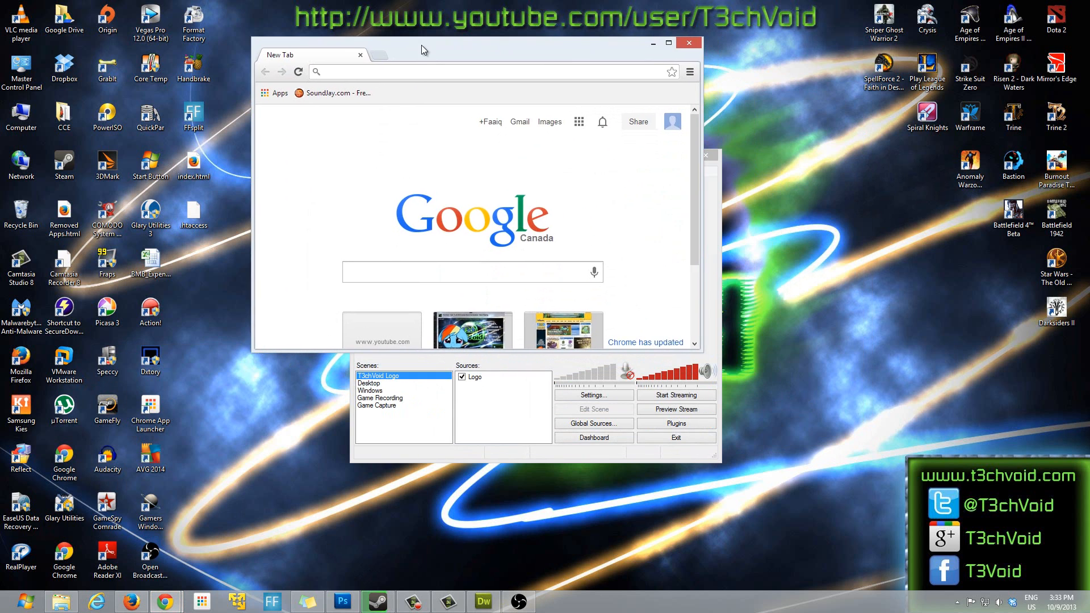
left_click_drag(689, 350, 900, 561)
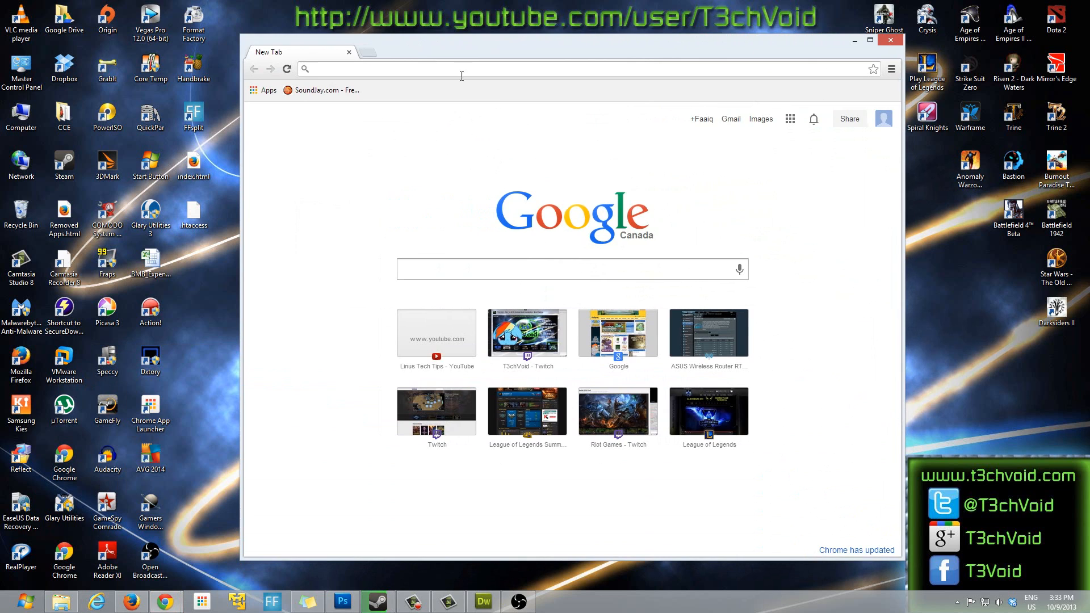
left_click(366, 49)
left_click(328, 53)
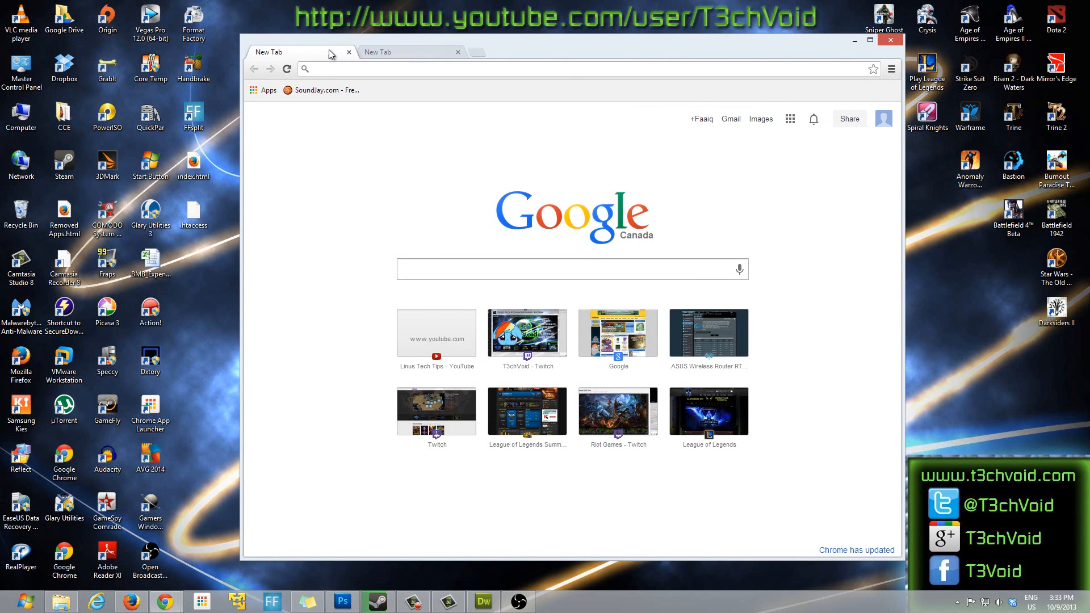
mouse_move(541, 47)
left_mouse_down()
mouse_move(520, 52)
mouse_move(530, 52)
left_mouse_up()
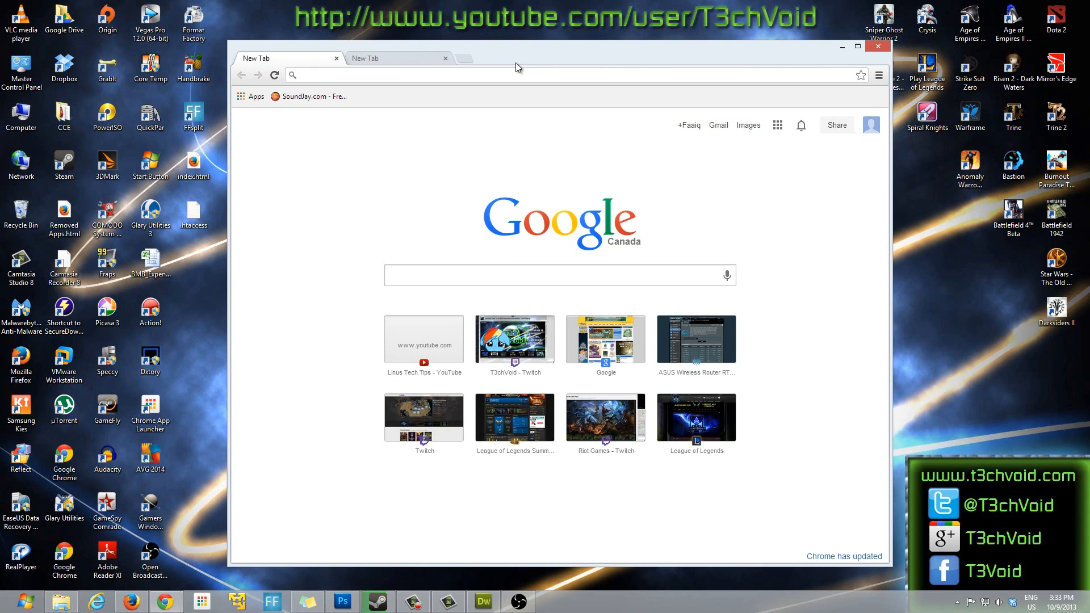
Step: Open the T3chVoid Twitch channel from the most visited sites, look through its page, and minimize the browser
left_click(518, 601)
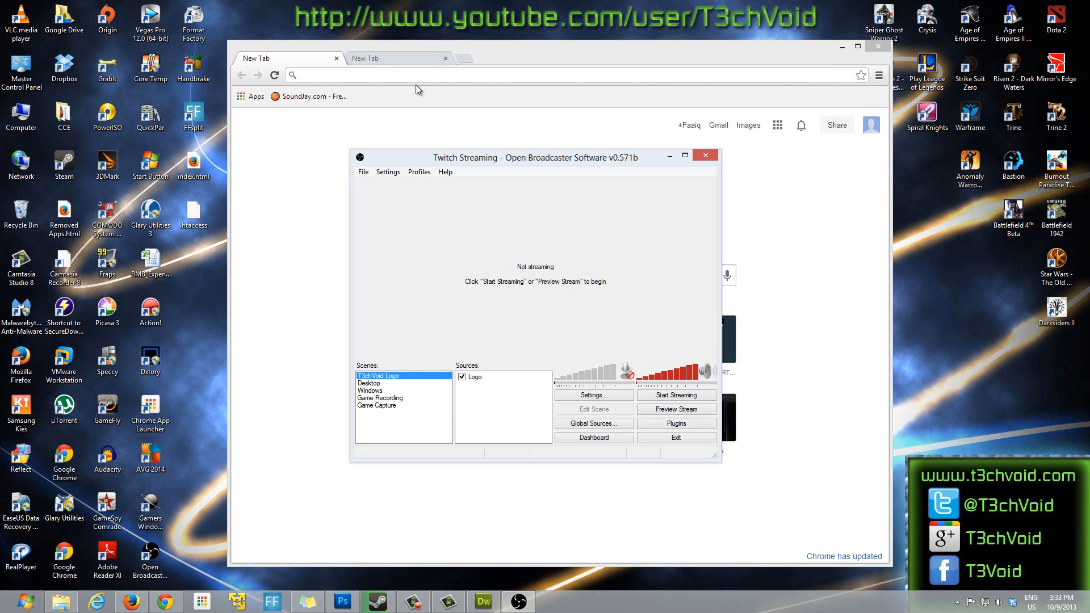
left_click(441, 77)
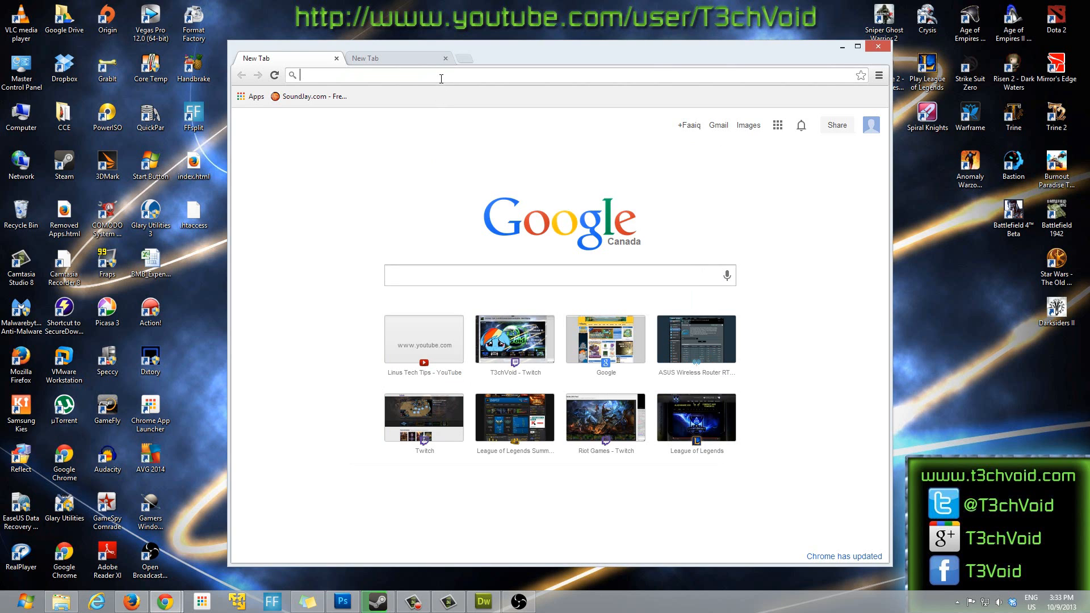
left_click(514, 339)
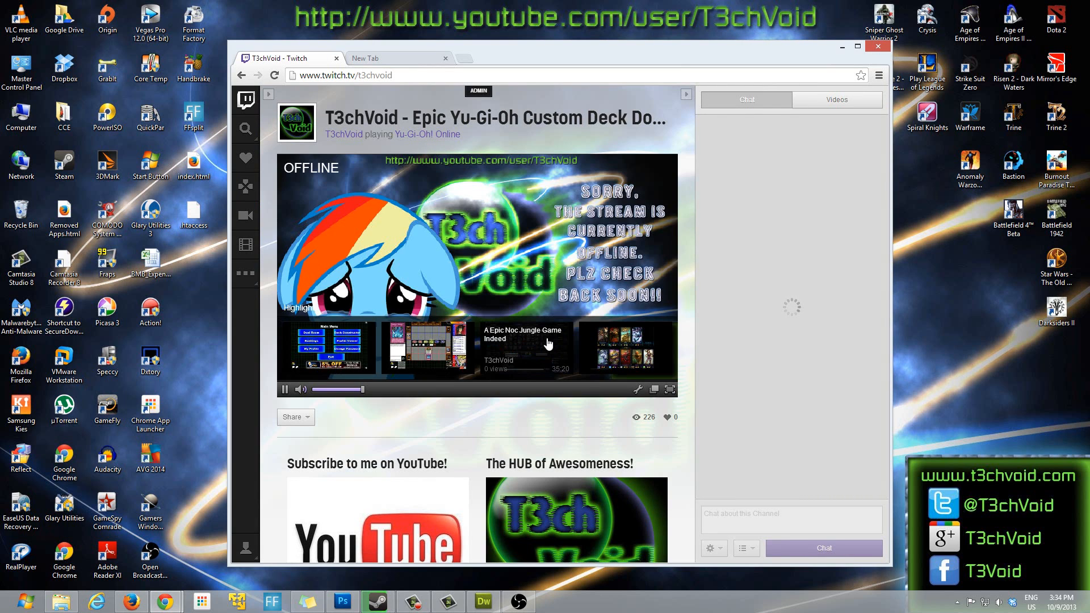
scroll(563, 428, "down", 10)
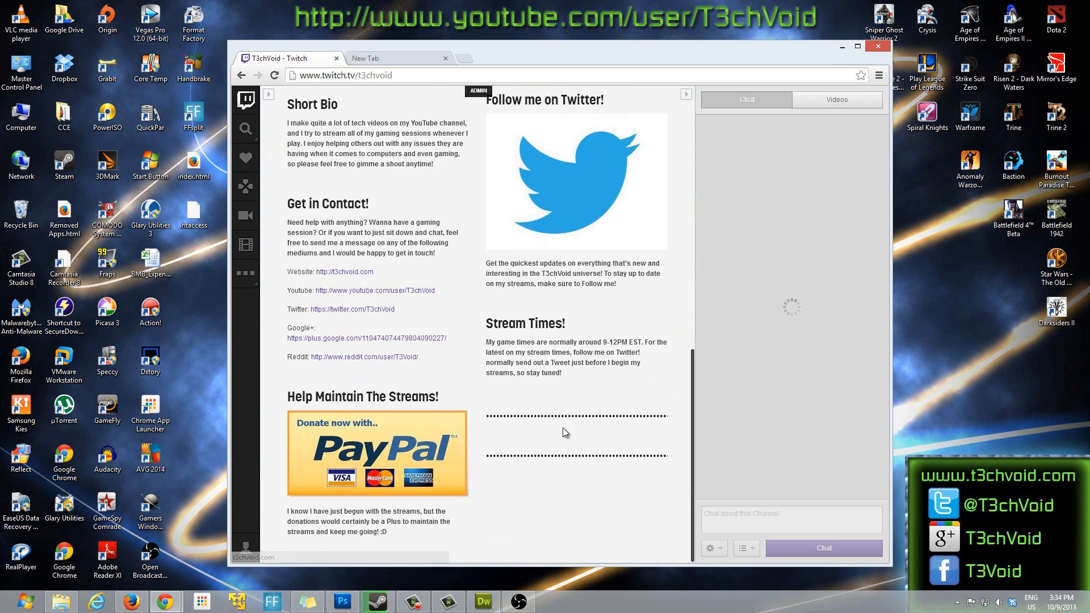
scroll(563, 427, "up", 8)
scroll(564, 427, "up", 3)
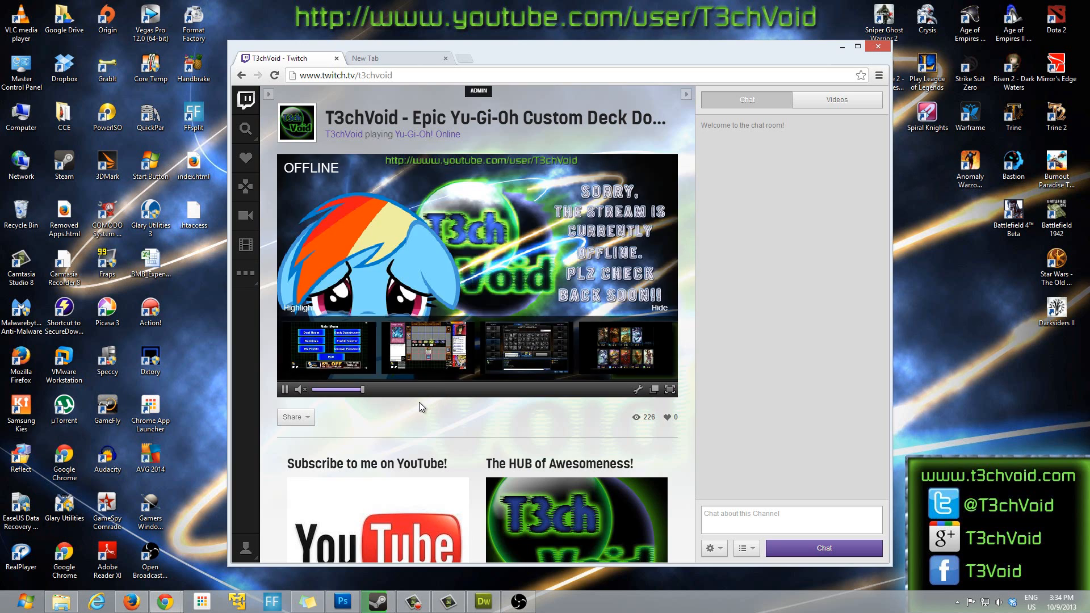
left_click(846, 46)
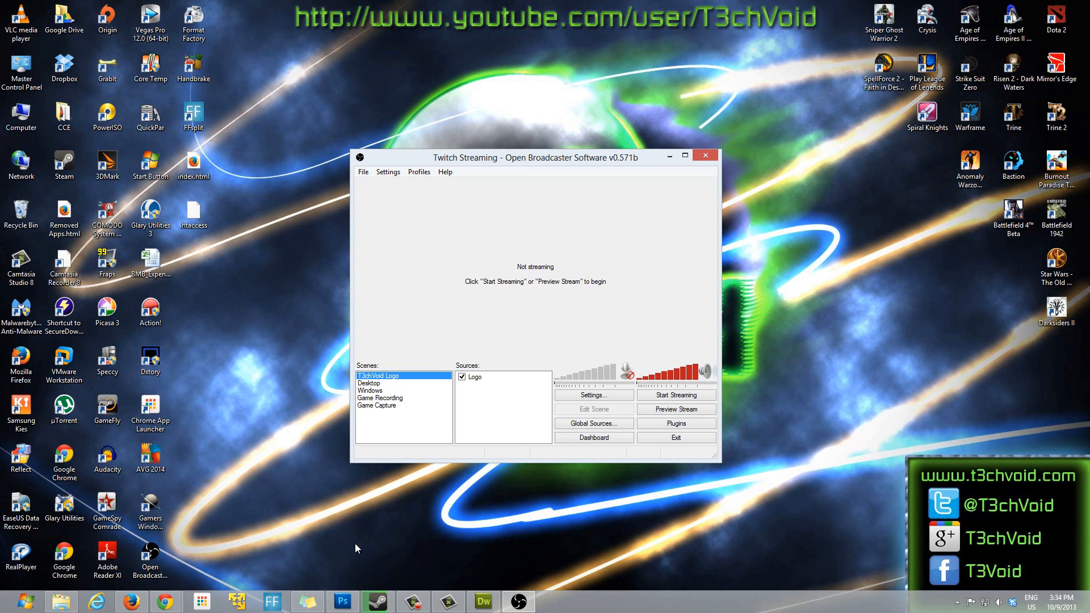
Step: Bring back the browser window showing the Twitch channel and go to google.com
mouse_move(171, 603)
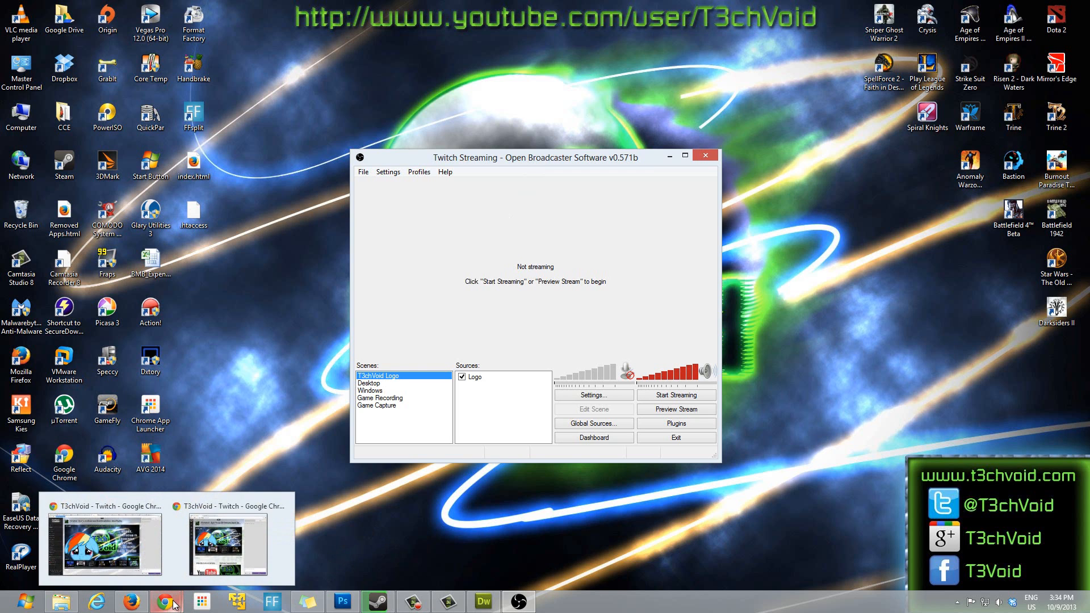
left_click(245, 540)
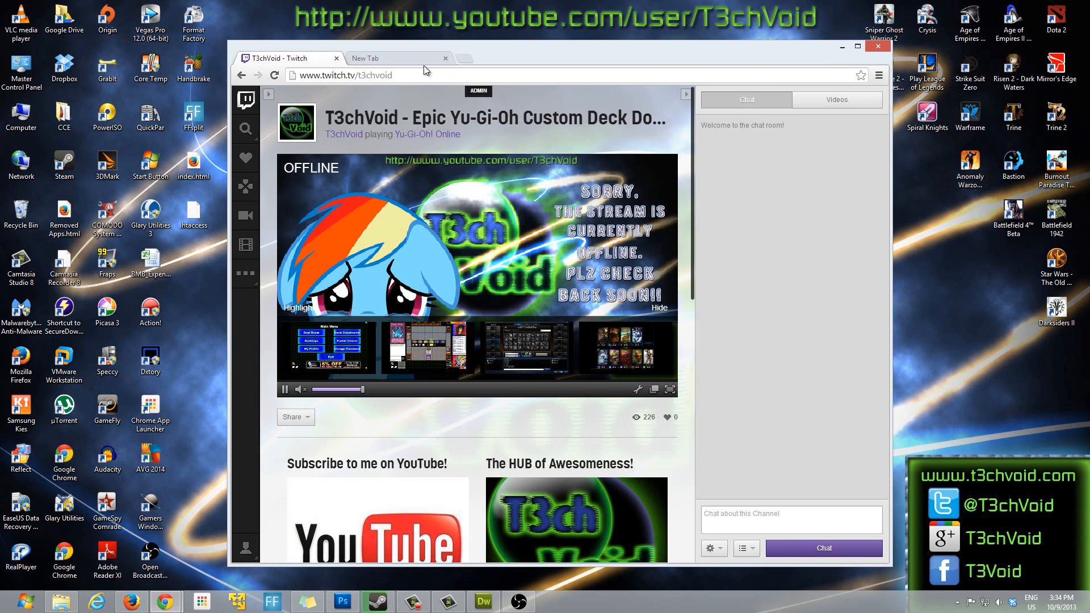
left_click(401, 74)
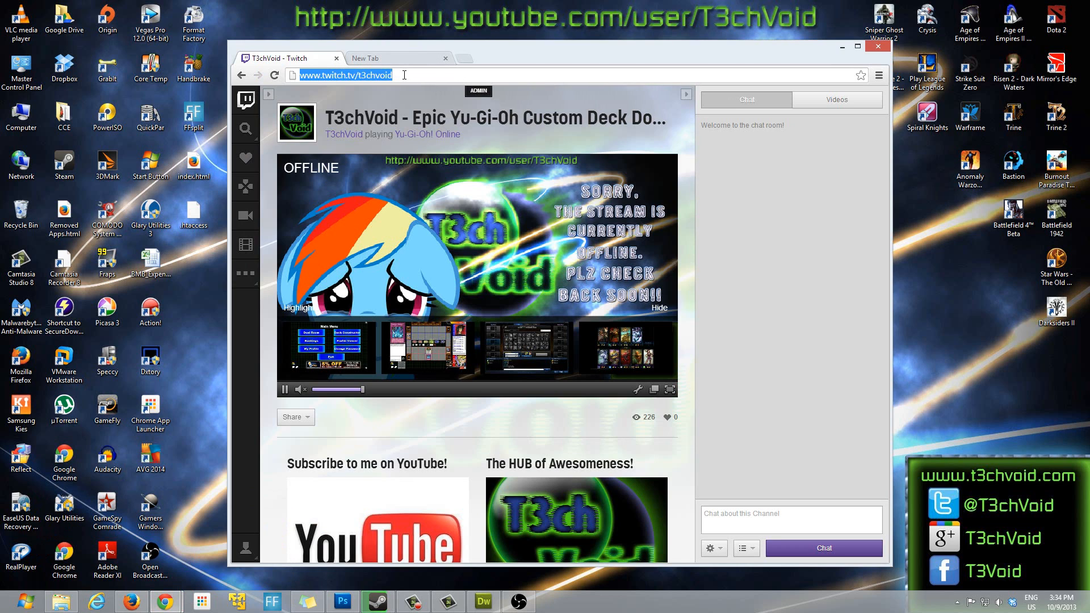
type("google.com")
key("Return")
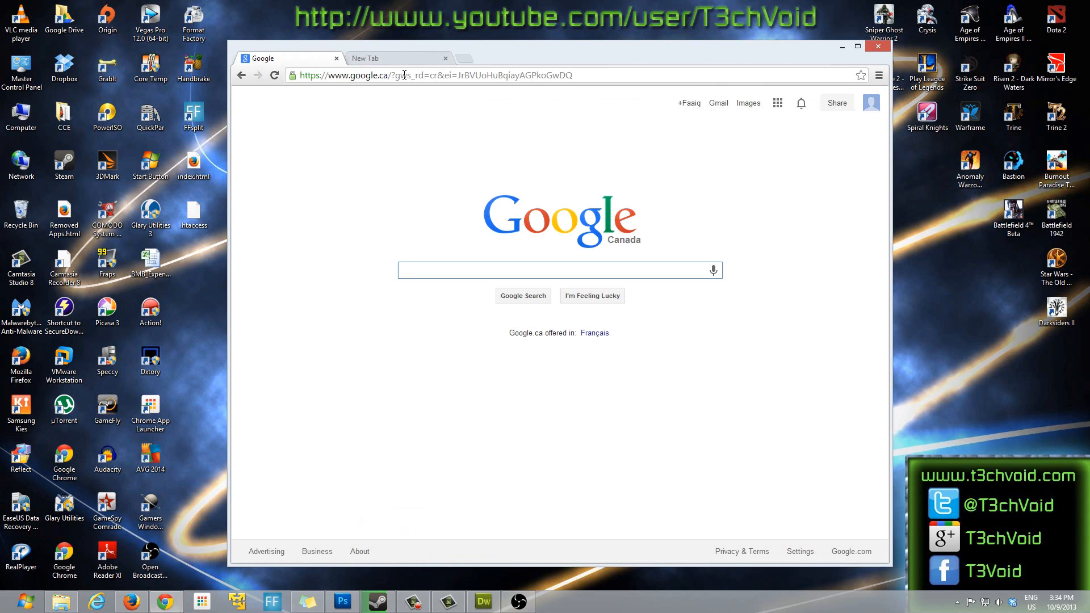
Step: Search Google for "open broadcaster software" and open the official obsproject.com site
type("open bo")
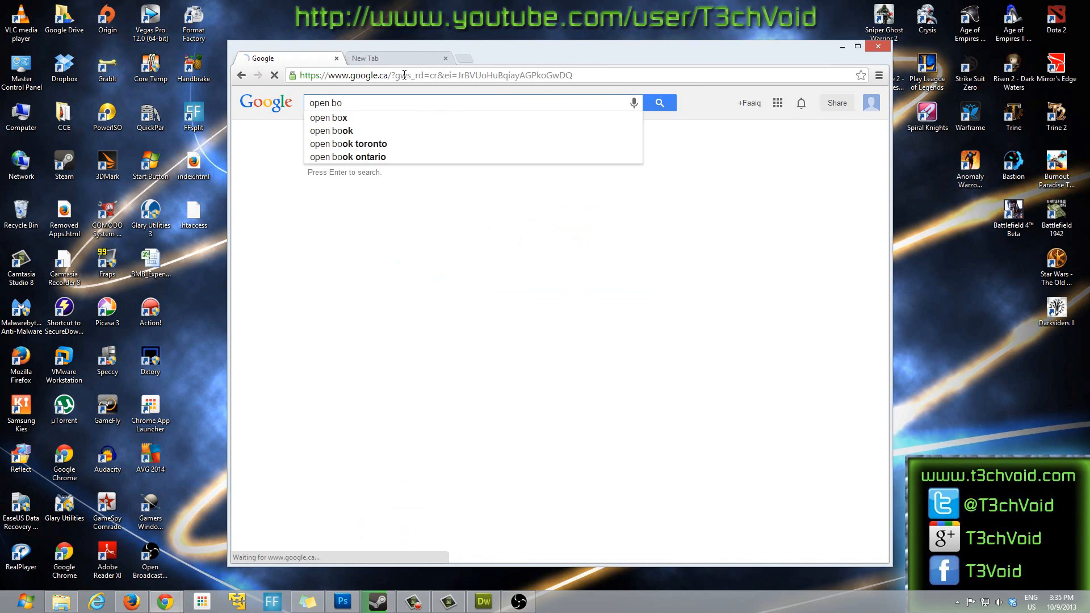
key("BackSpace")
type("roadcaster software")
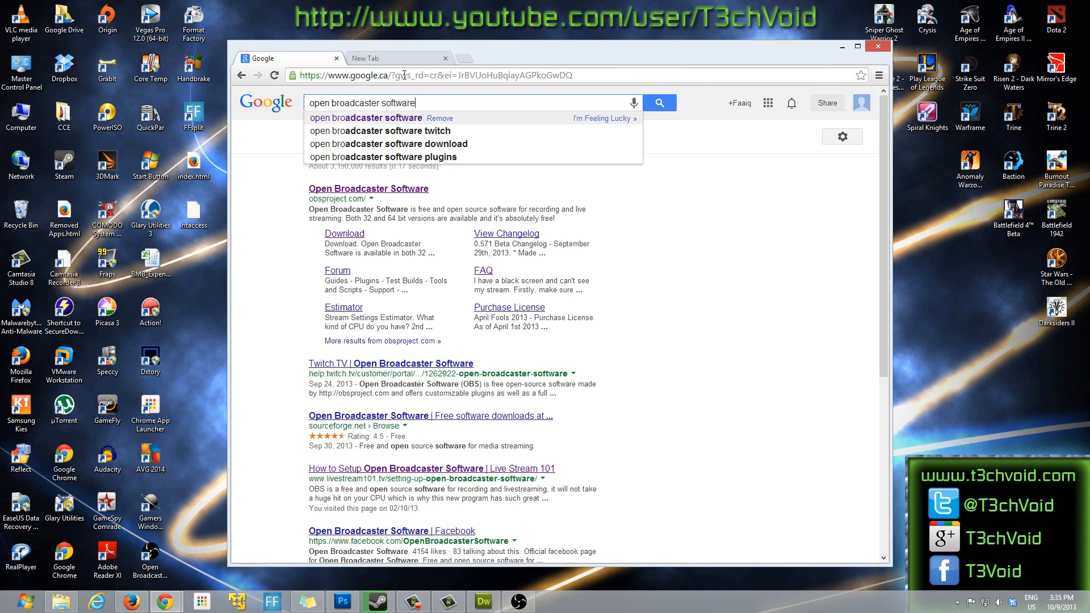
key("Return")
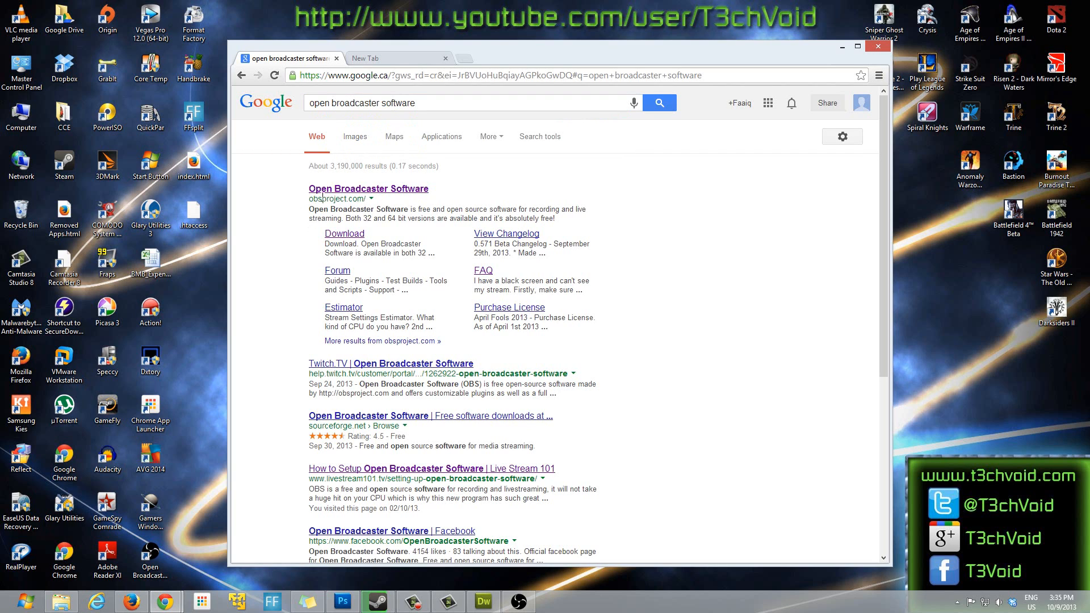
left_click(348, 190)
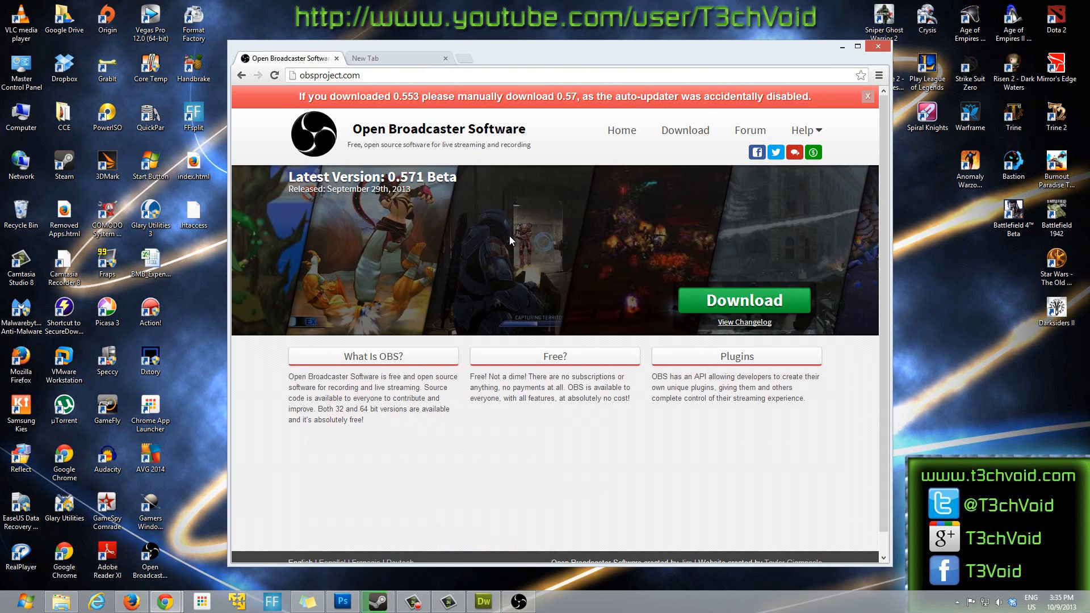
Step: Start the download of the Open Broadcaster Software installer, and close the download page and the browser
left_click(723, 306)
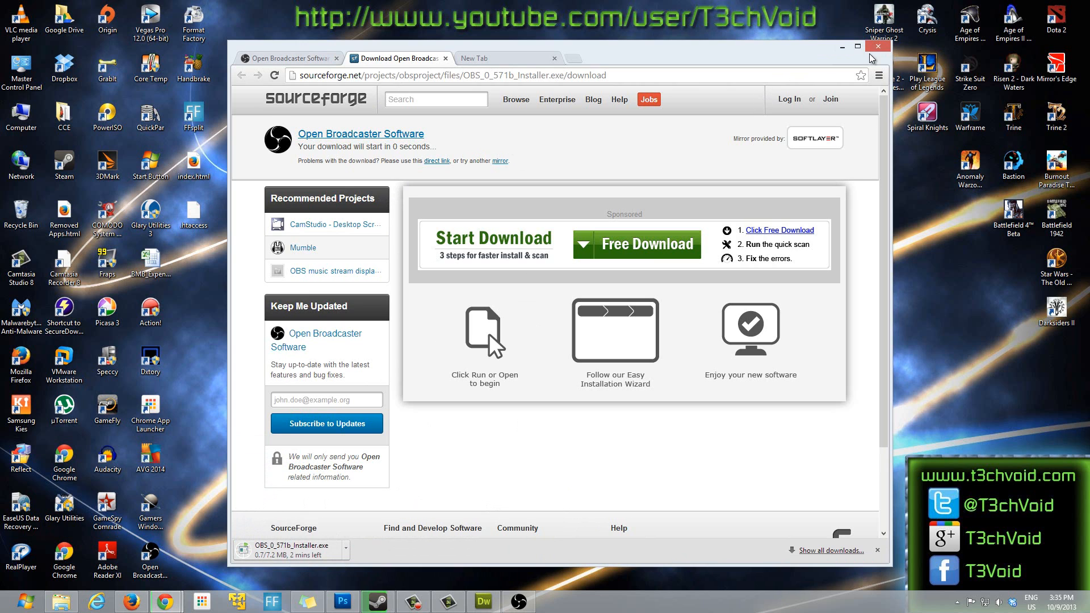
left_click(445, 58)
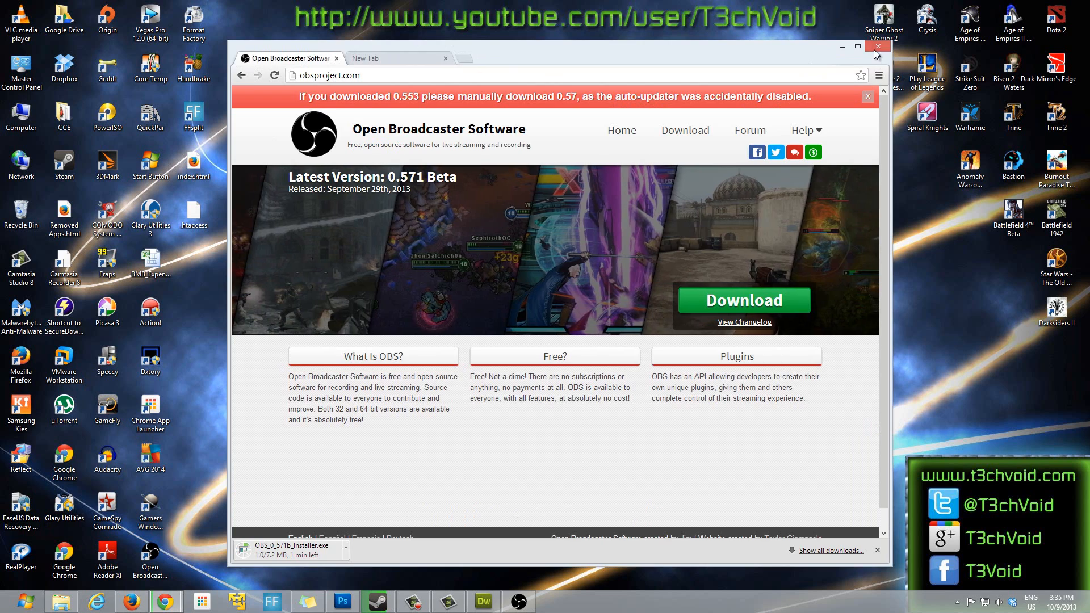
left_click(875, 47)
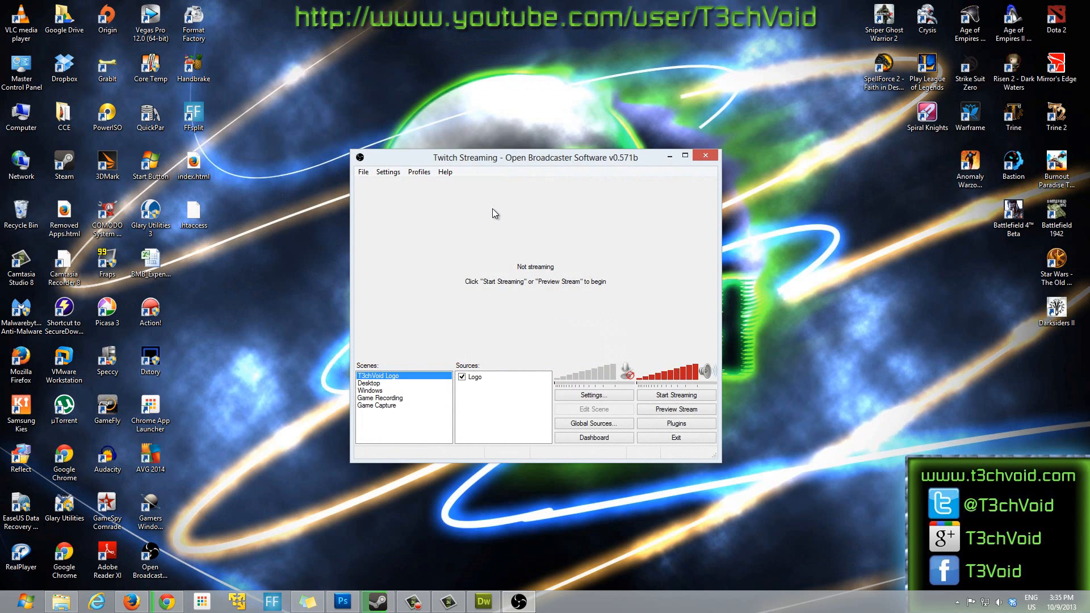
Step: Search the installed apps for "open" and launch Open Broadcaster Software (32bit)
key("super")
type("open")
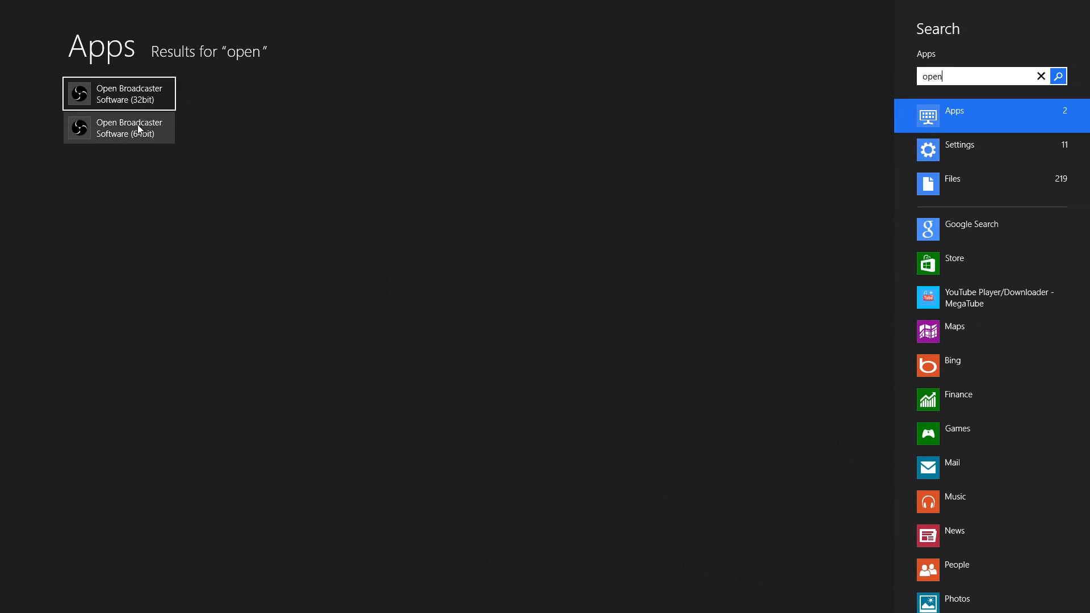
left_click(138, 100)
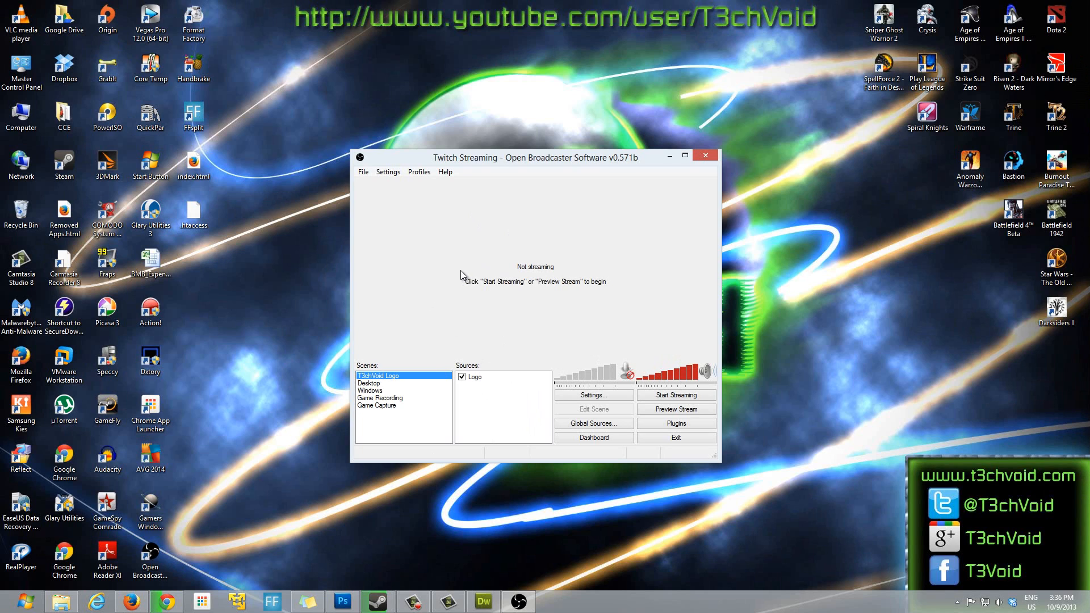
Step: Examine the list of available profiles in Open Broadcaster Software without switching, and move its window slightly higher
left_click(419, 172)
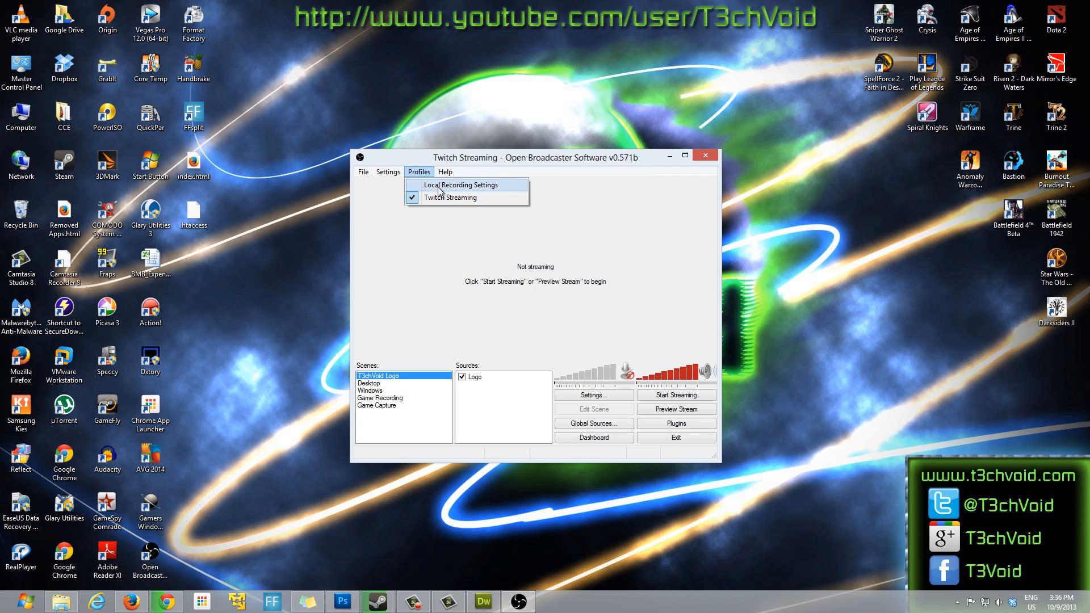
left_click(541, 160)
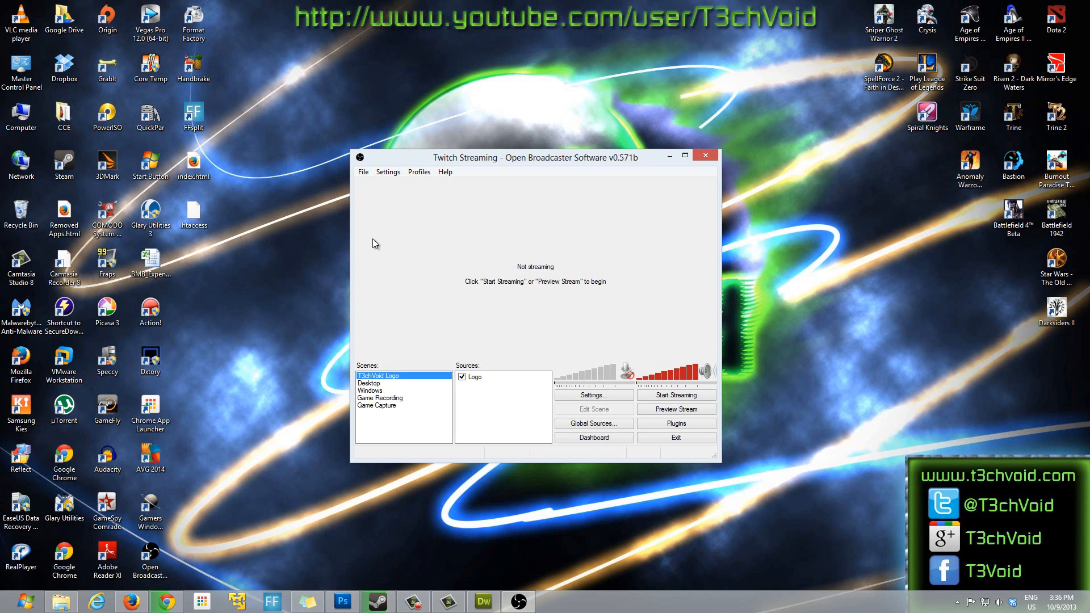
left_click(420, 172)
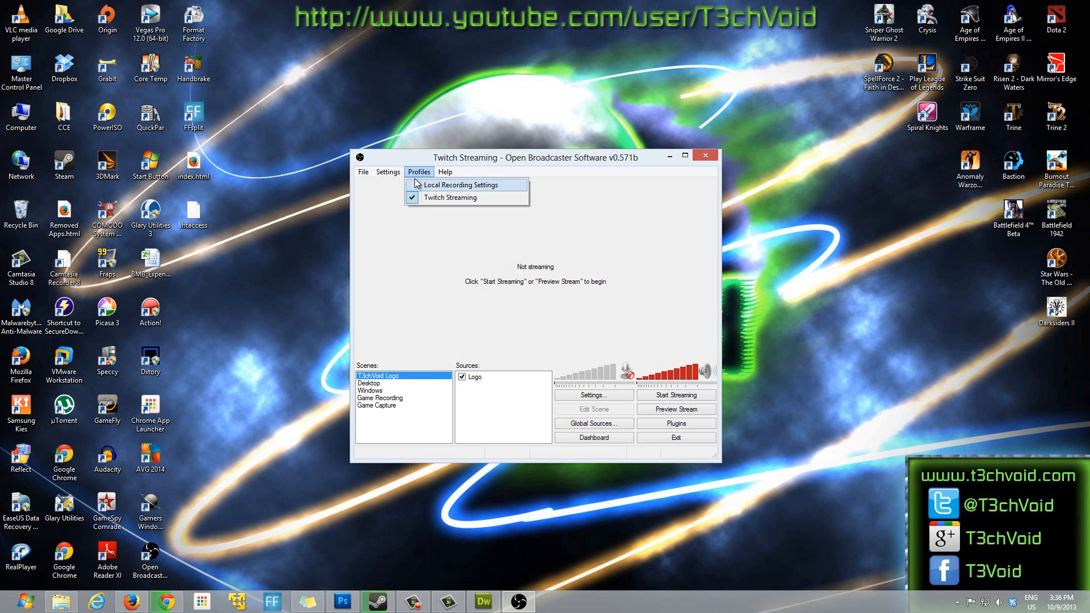
left_click(463, 161)
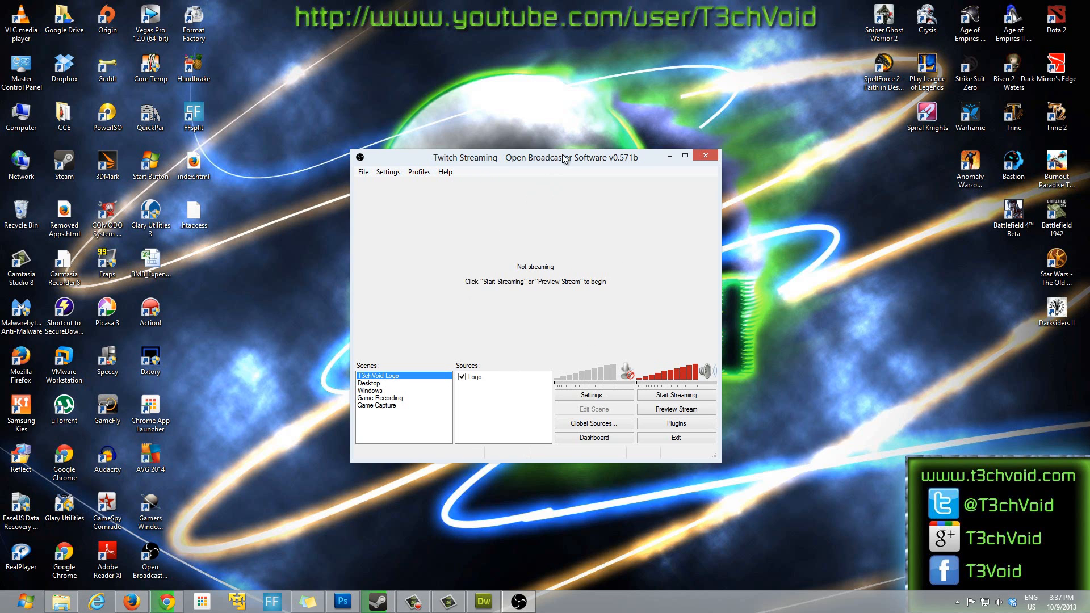
left_click_drag(567, 153, 575, 125)
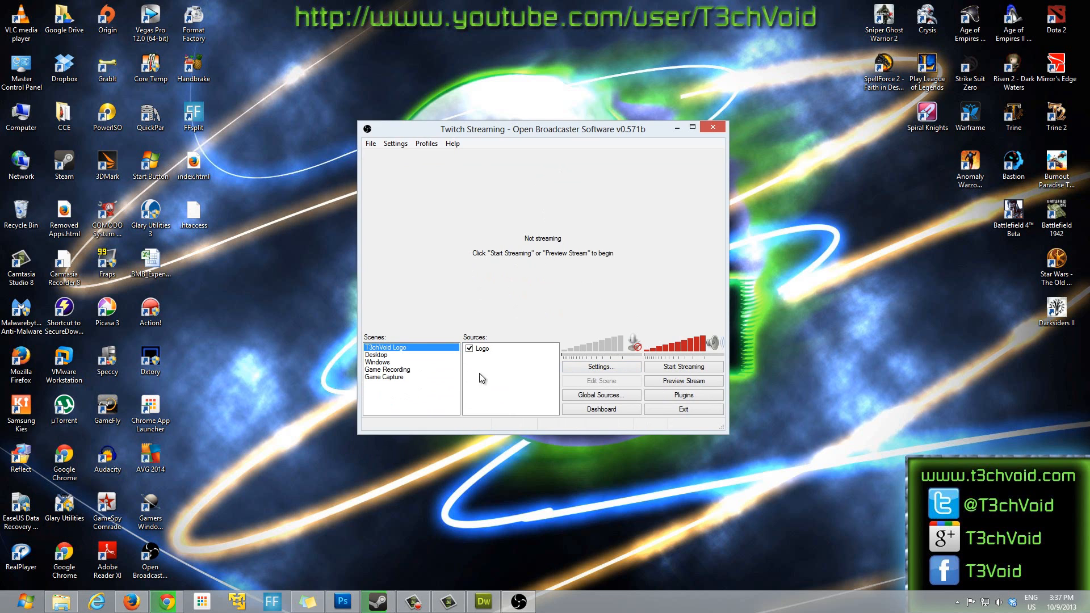
Step: In the general settings, enter "Test Youtube Stream Profile" as the setting profile name and keep the language set to English
left_click(590, 366)
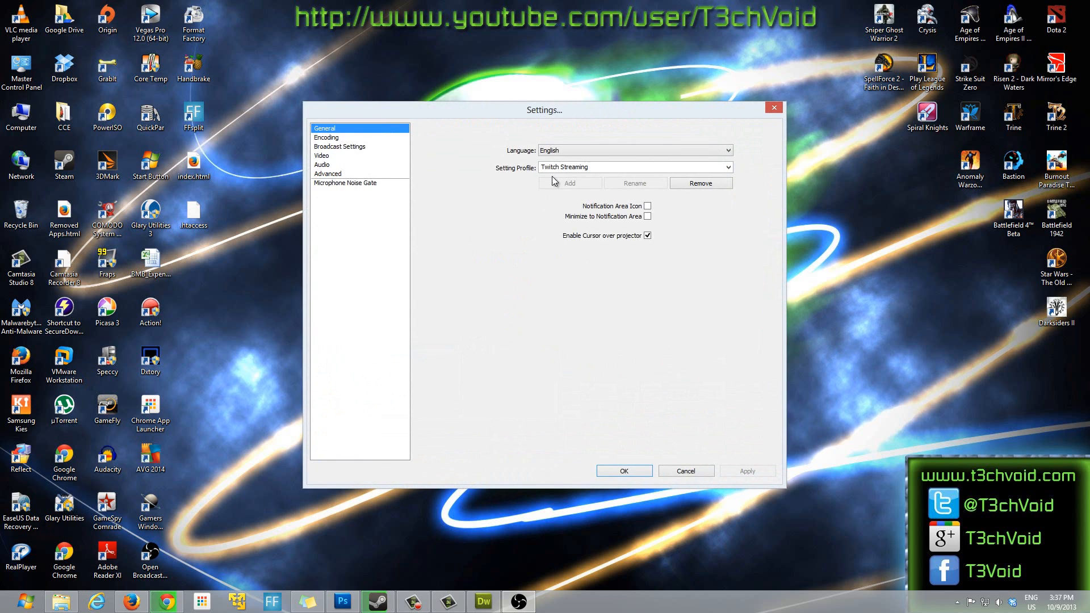
left_click(600, 168)
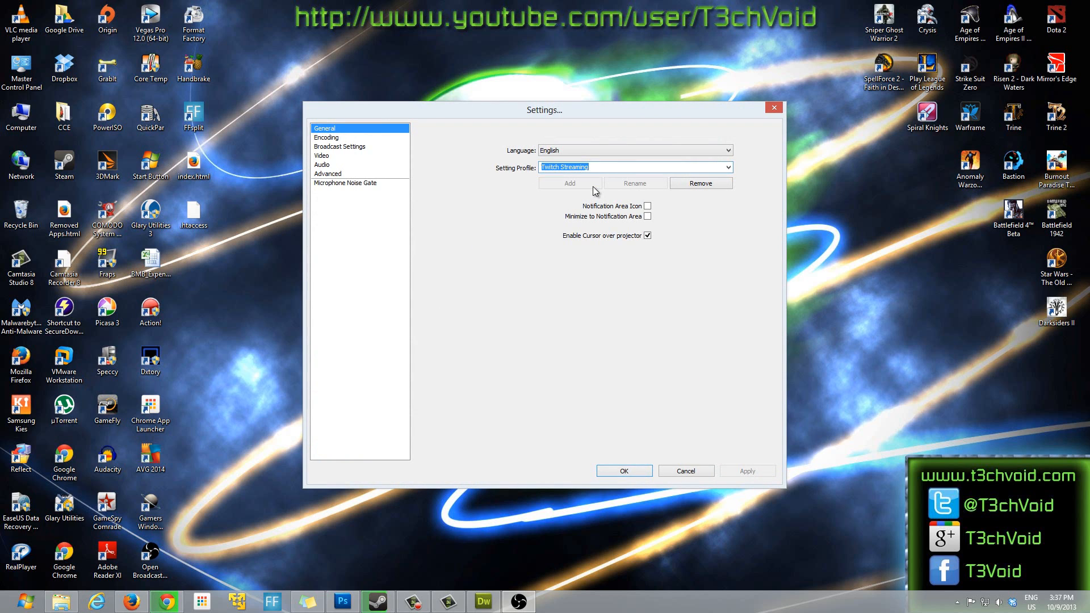
type("Test Youtube ")
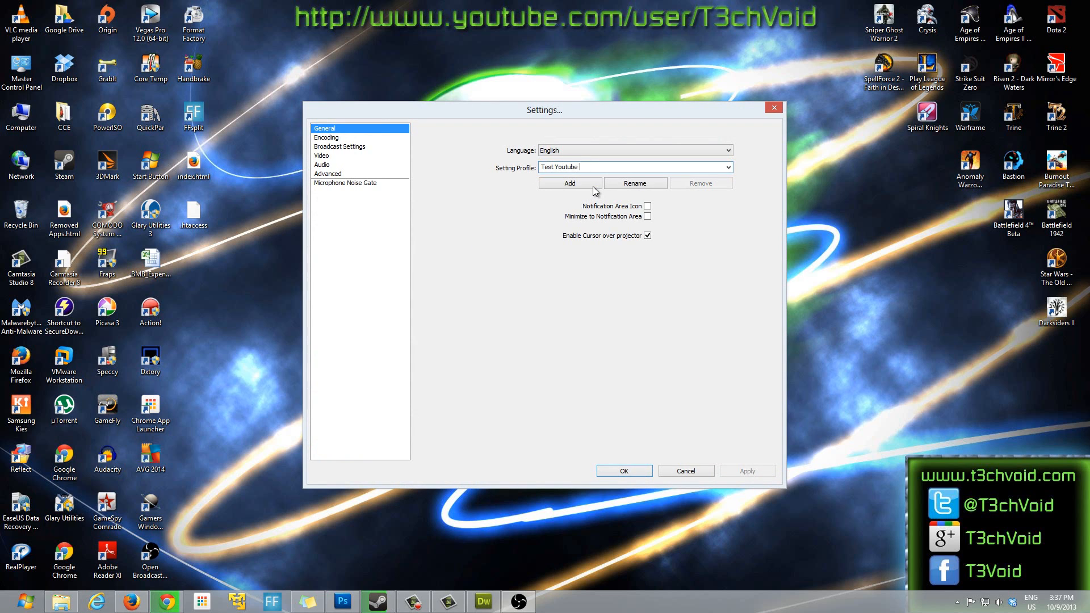
type("Pr")
key("BackSpace")
key("BackSpace")
type("S")
left_click(586, 151)
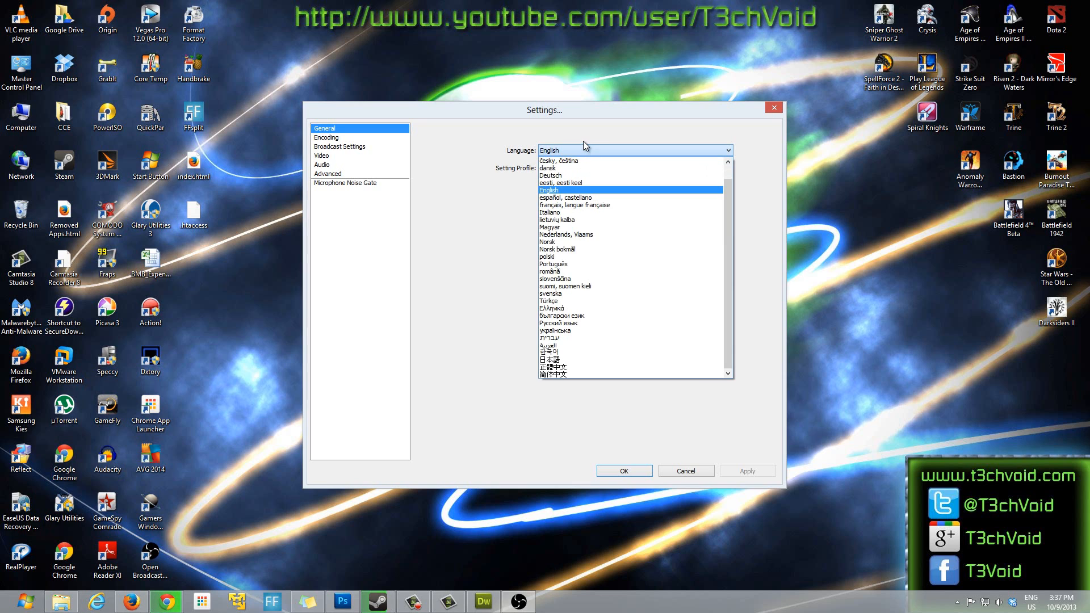
left_click(582, 137)
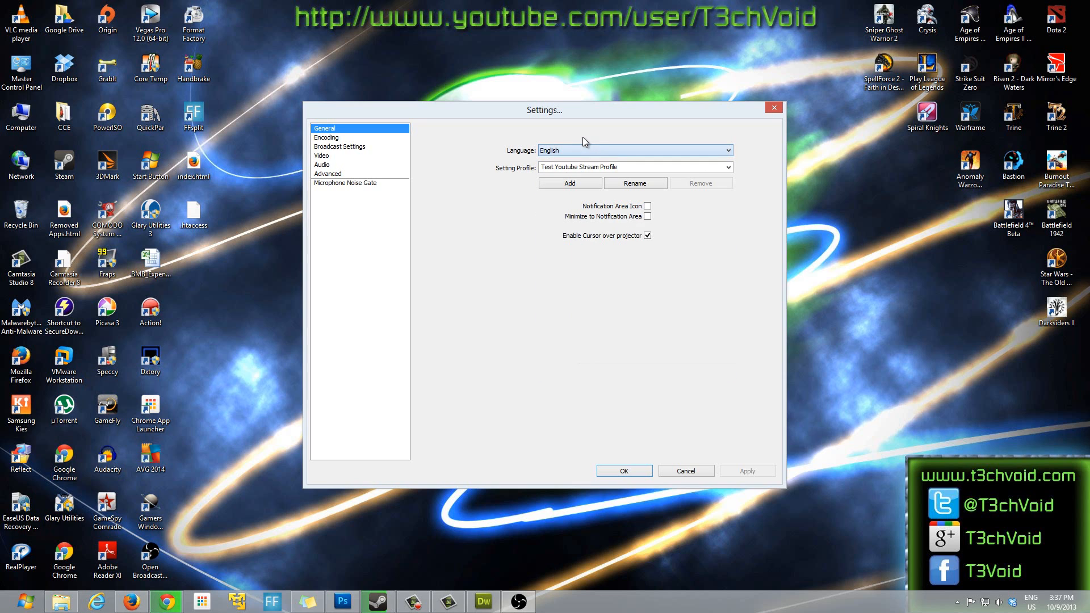
Step: Add the "Test Youtube Stream Profile" settings profile and check the profile list, keeping the new profile selected
left_click(565, 186)
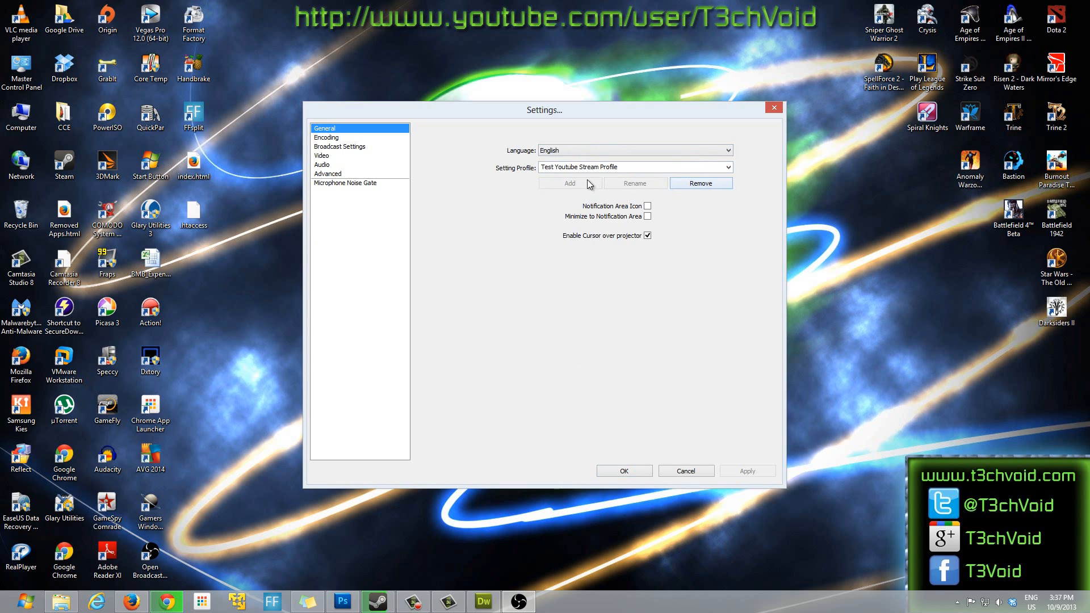
left_click(729, 168)
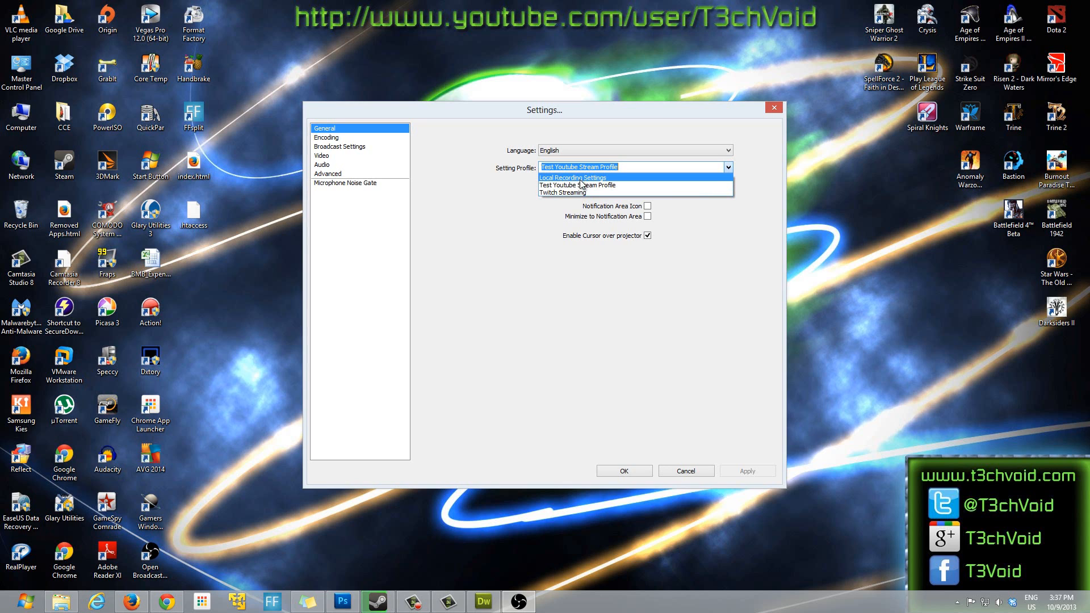
left_click(495, 179)
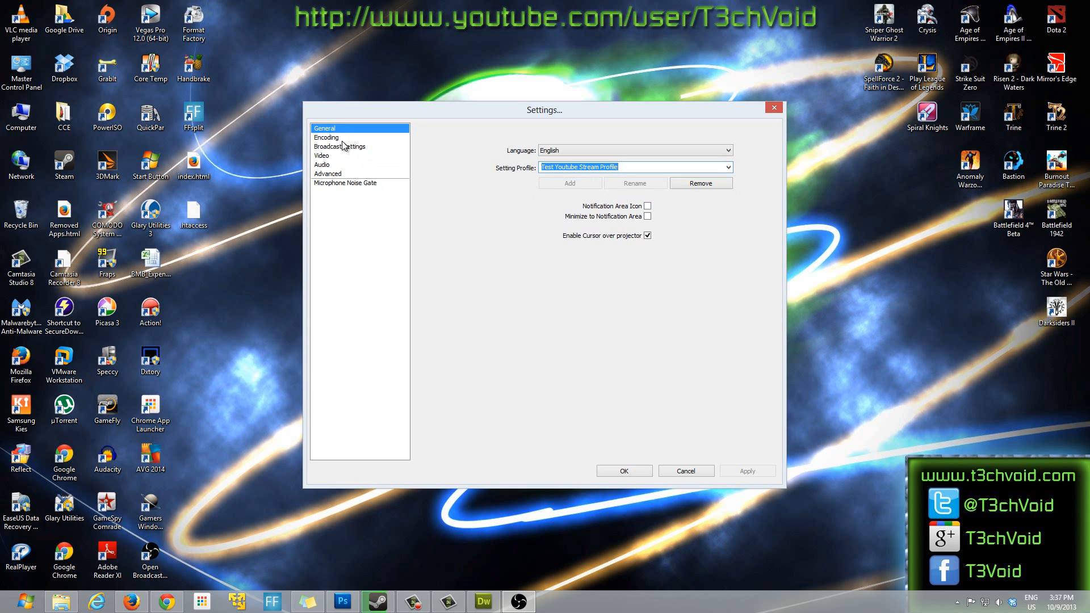
Step: In the encoding settings, turn the Use CBR option off and back on
left_click(338, 139)
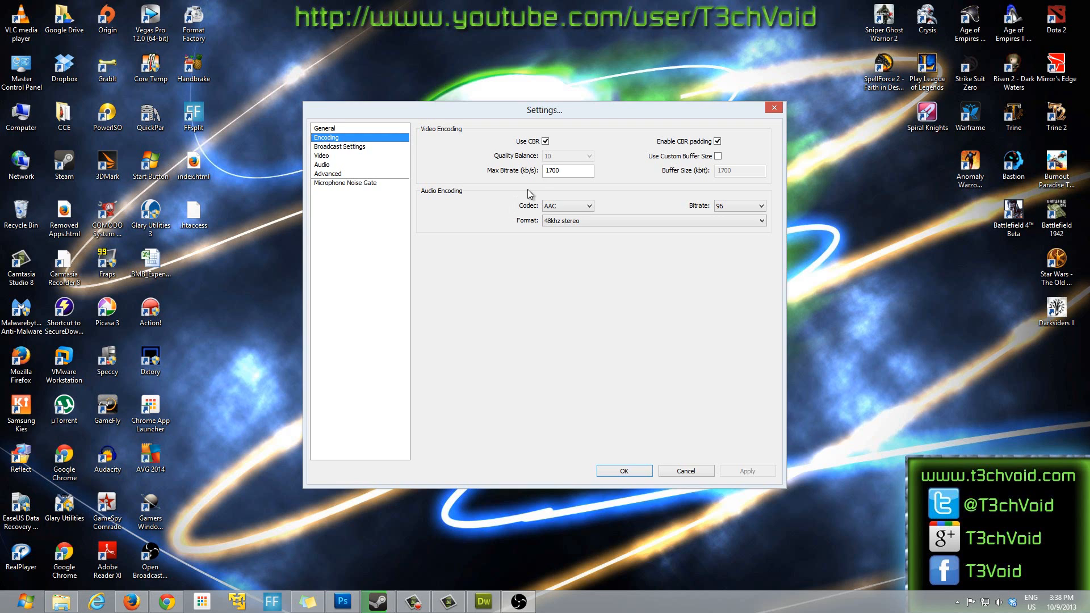
mouse_move(166, 607)
double_click(573, 170)
left_click(545, 143)
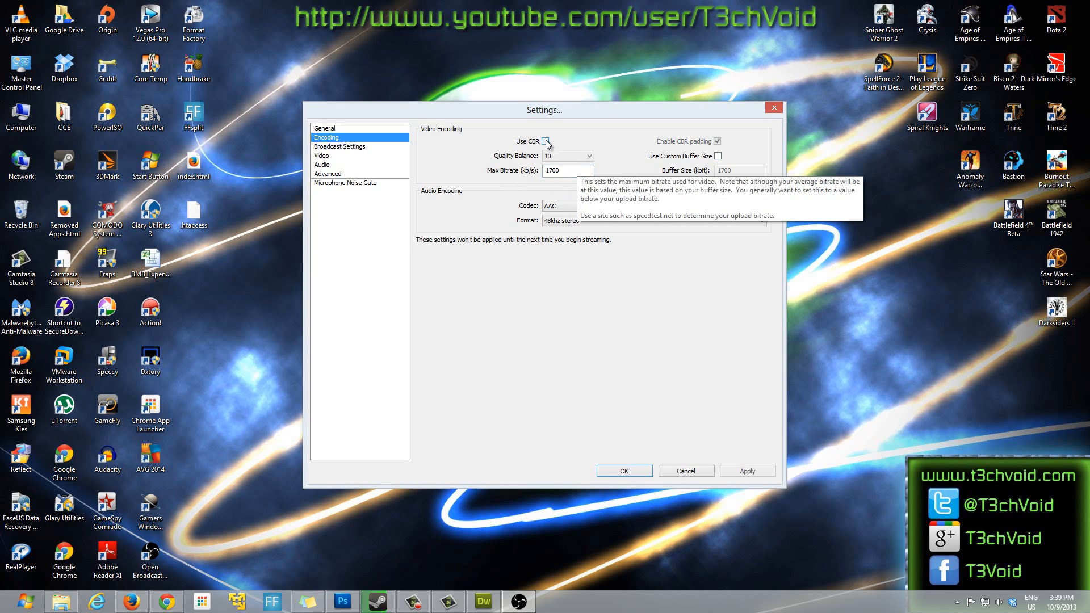
left_click(546, 142)
left_click(545, 142)
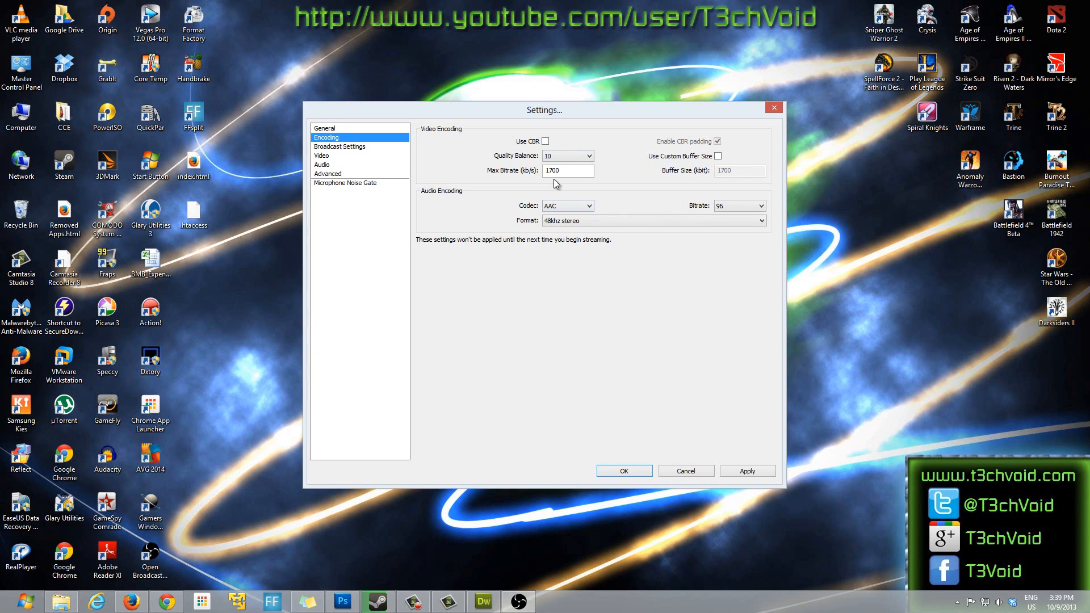
mouse_move(559, 175)
left_click(545, 142)
Step: Replace the maximum video bitrate with 1700 kb/s
left_click(560, 171)
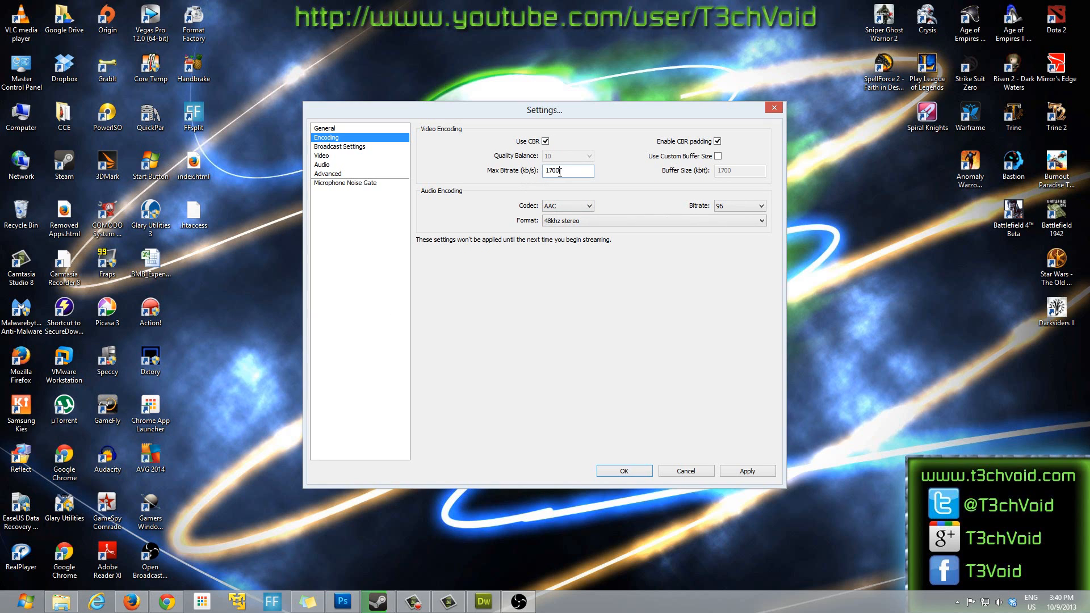
left_click_drag(560, 171, 541, 175)
mouse_move(565, 171)
left_click(563, 169)
double_click(549, 169)
left_click(567, 172)
left_click_drag(569, 173, 528, 176)
type("20")
key("BackSpace")
key("BackSpace")
type("1700")
mouse_move(566, 170)
Step: Examine the available audio bitrates and audio formats, keeping 96 and 48khz stereo selected
left_click(723, 207)
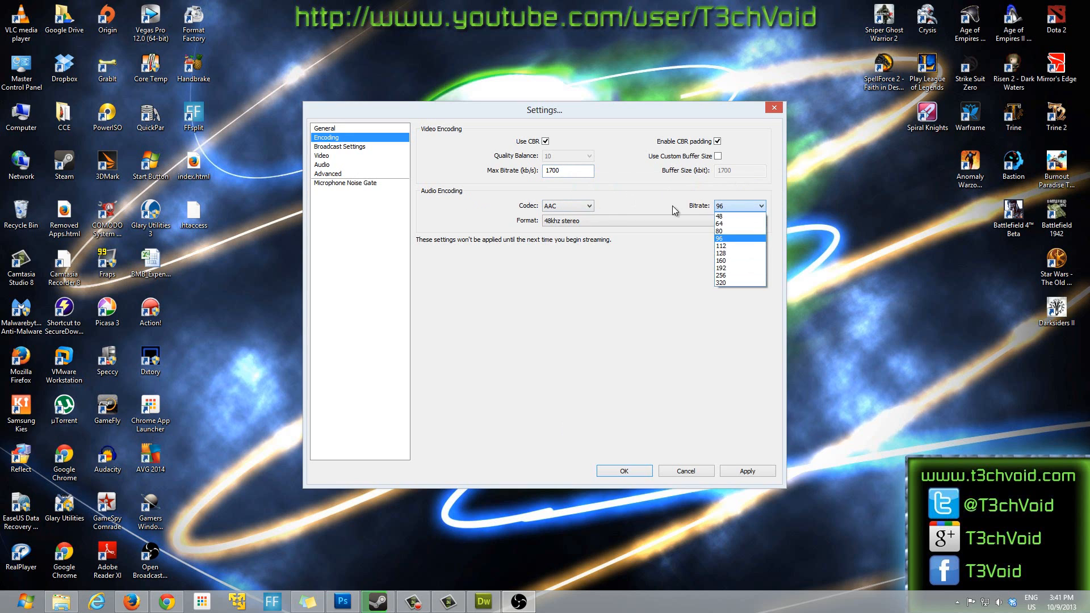
left_click(630, 208)
left_click(581, 222)
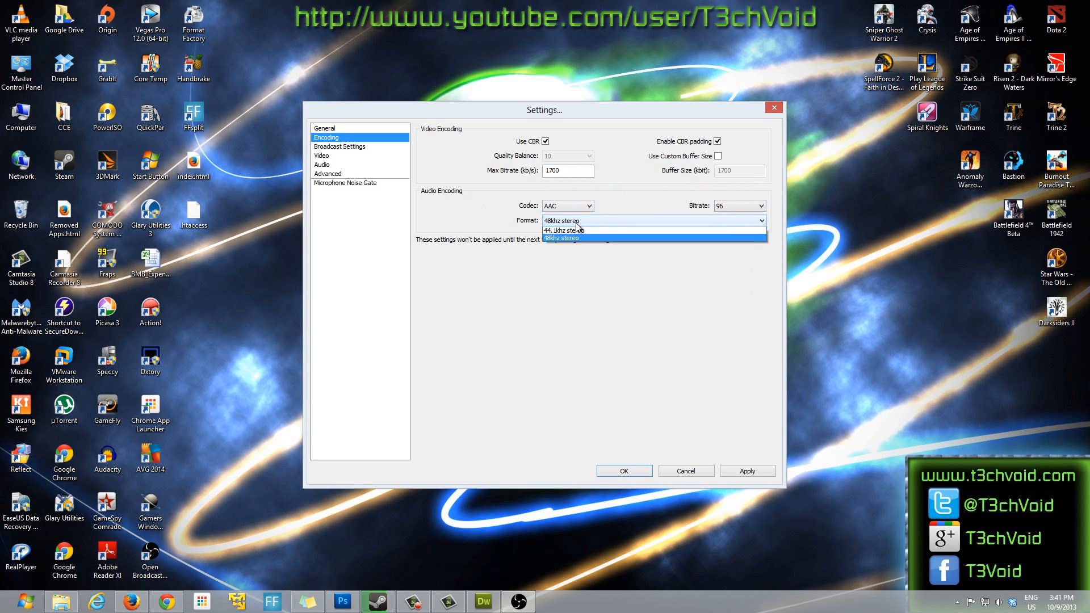
left_click(553, 253)
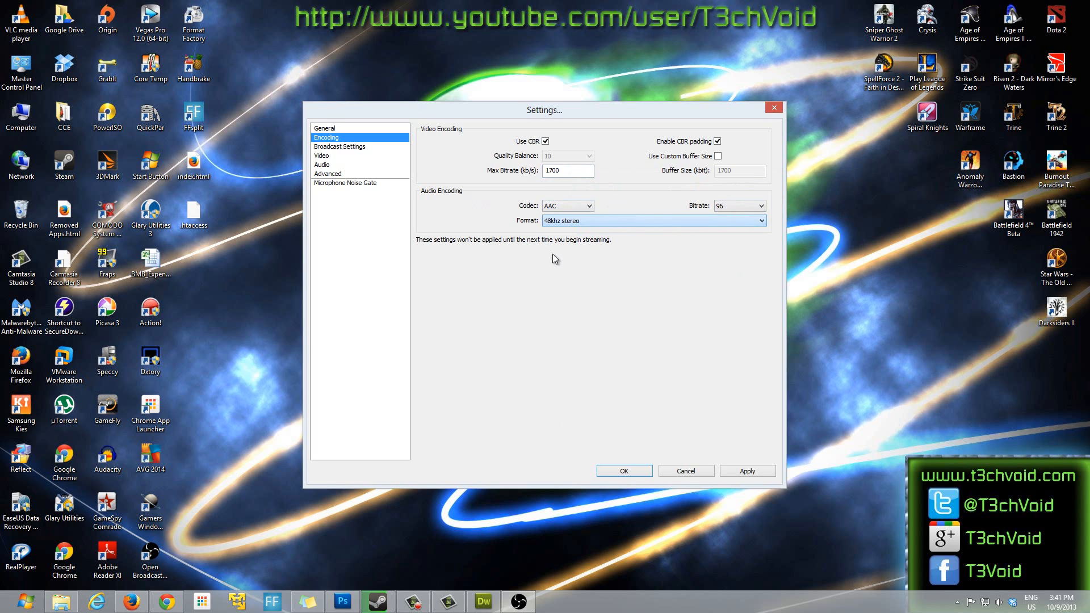
left_click(716, 211)
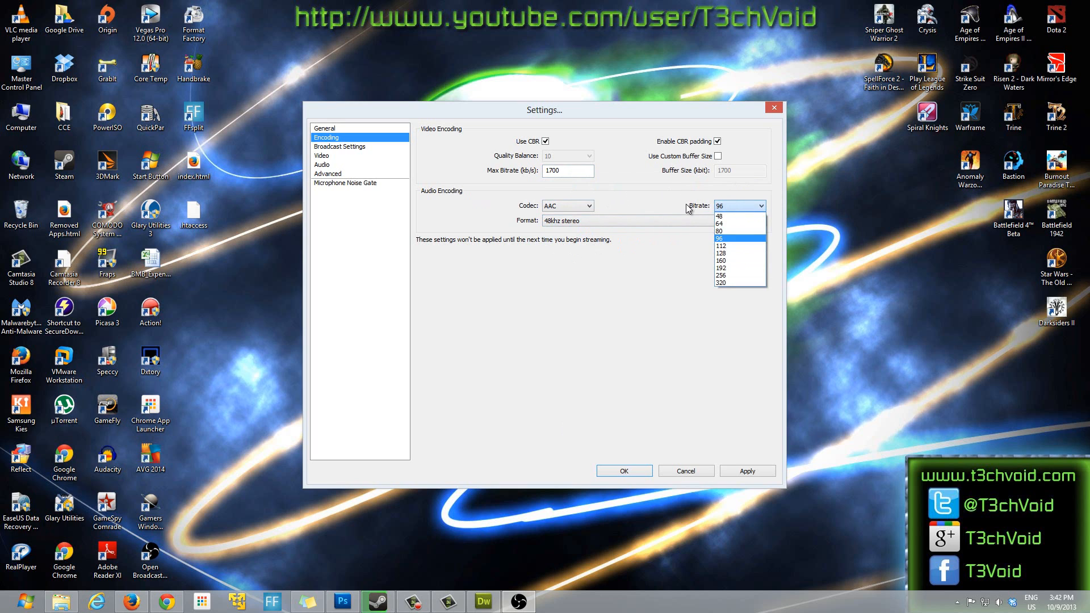
left_click(690, 209)
left_click(717, 210)
left_click(680, 201)
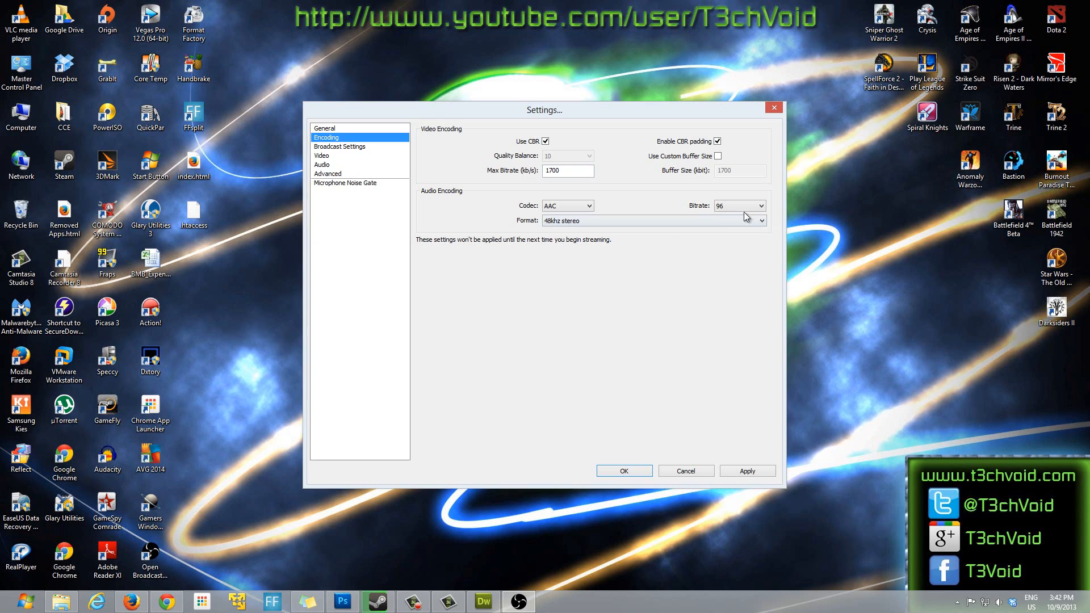
left_click(727, 206)
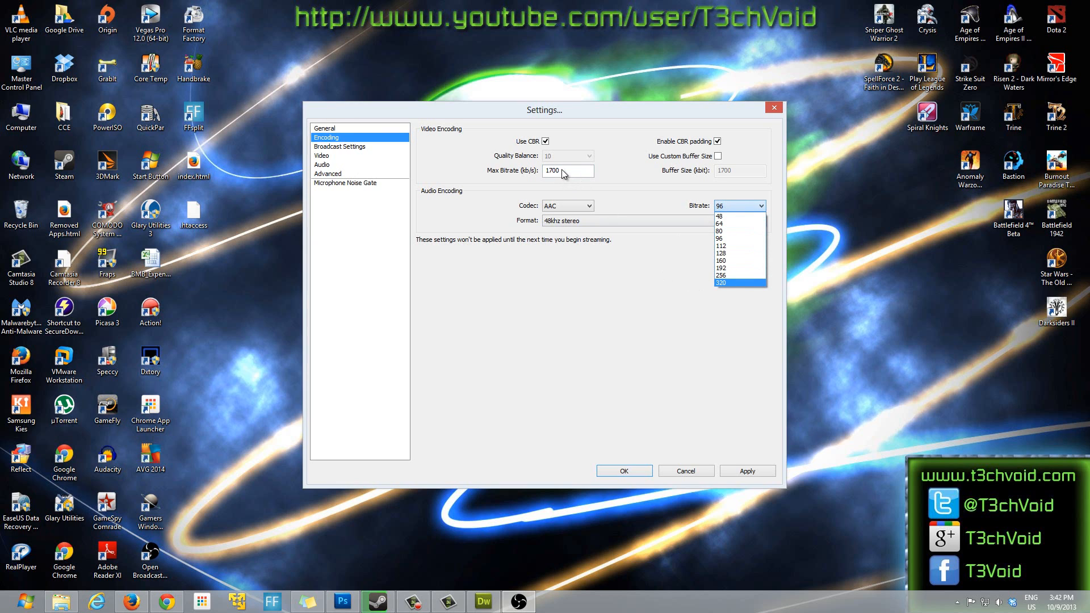
left_click(625, 185)
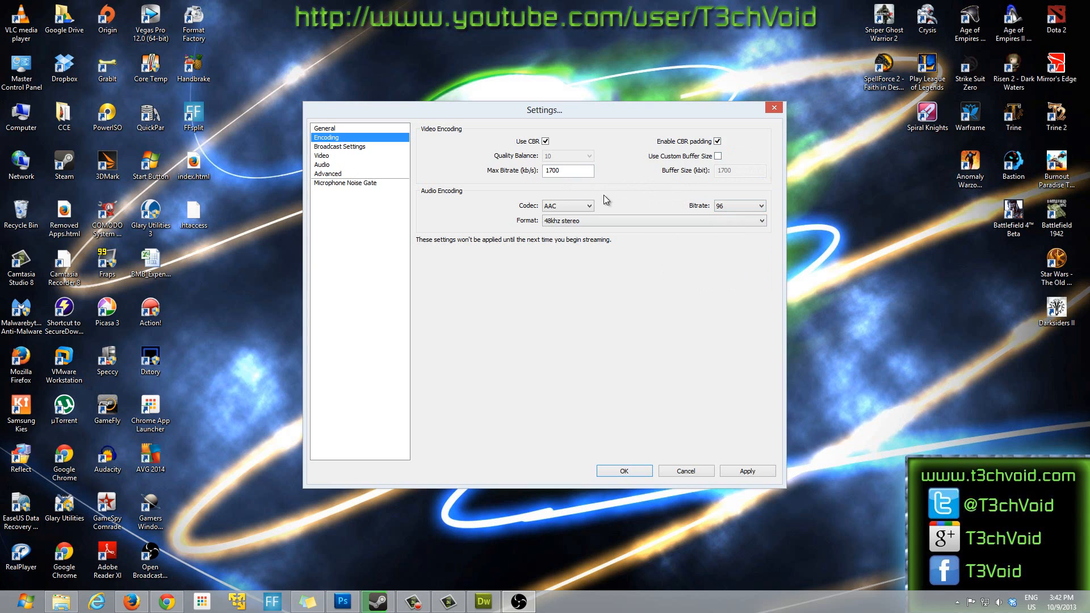
Step: Discard the pending encoding changes, recheck the encoding settings, and open the broadcast settings
left_click(339, 147)
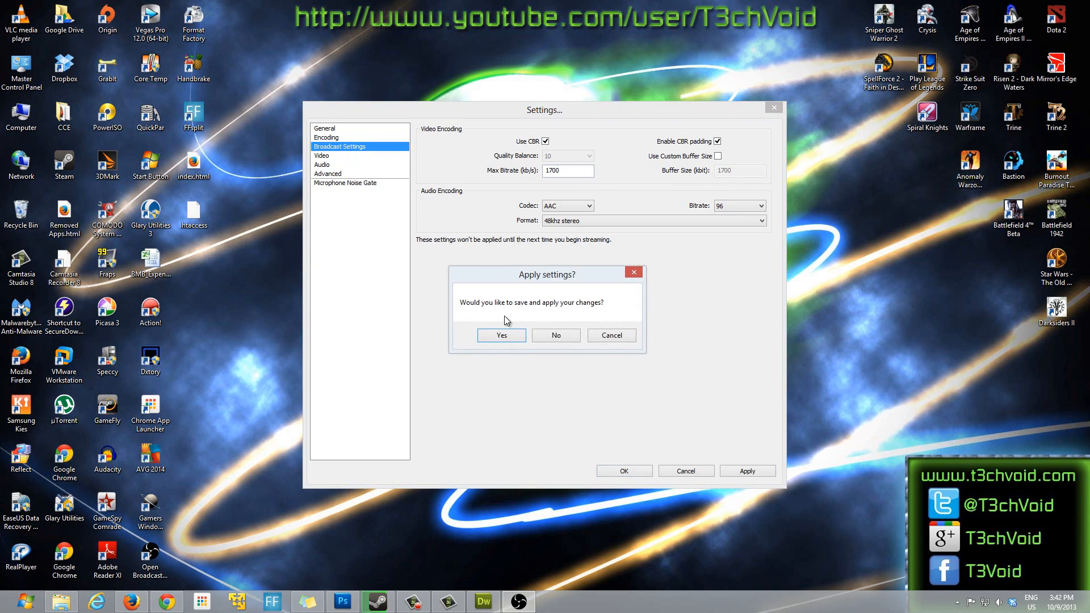
left_click(554, 334)
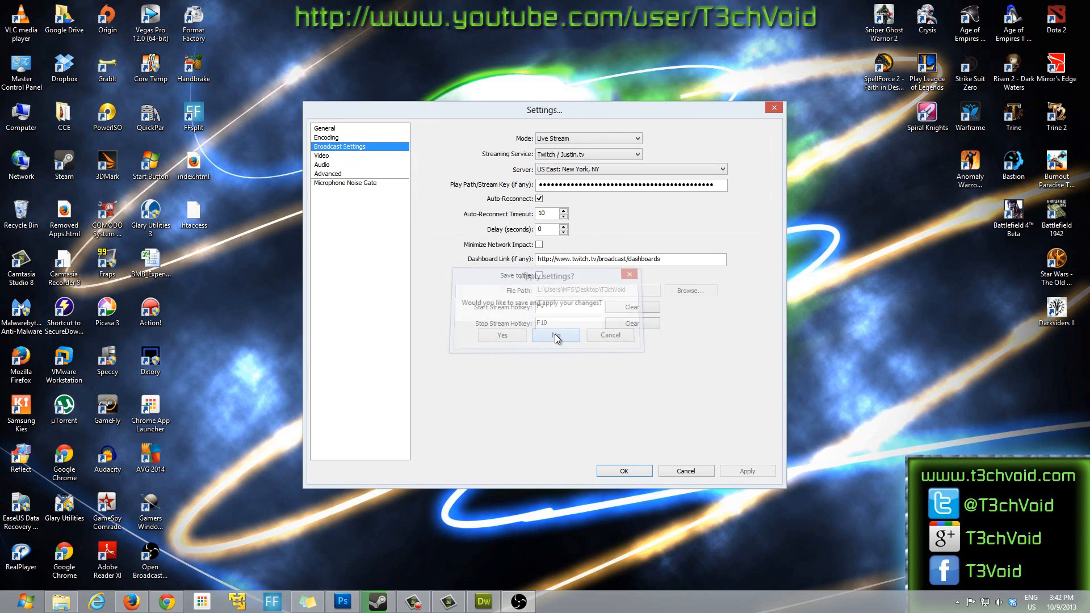
left_click(335, 139)
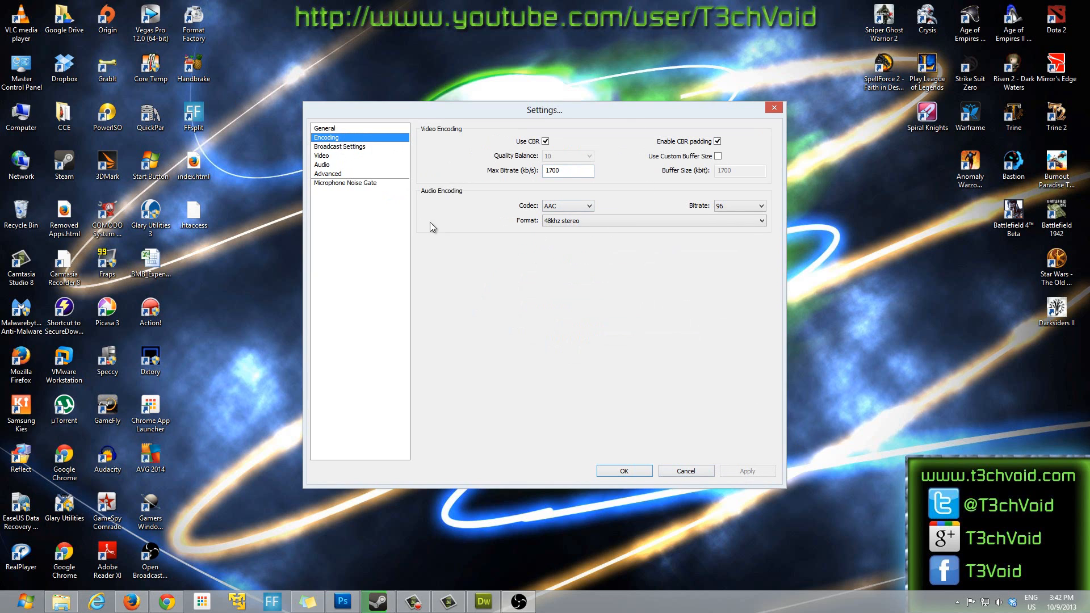
left_click(340, 149)
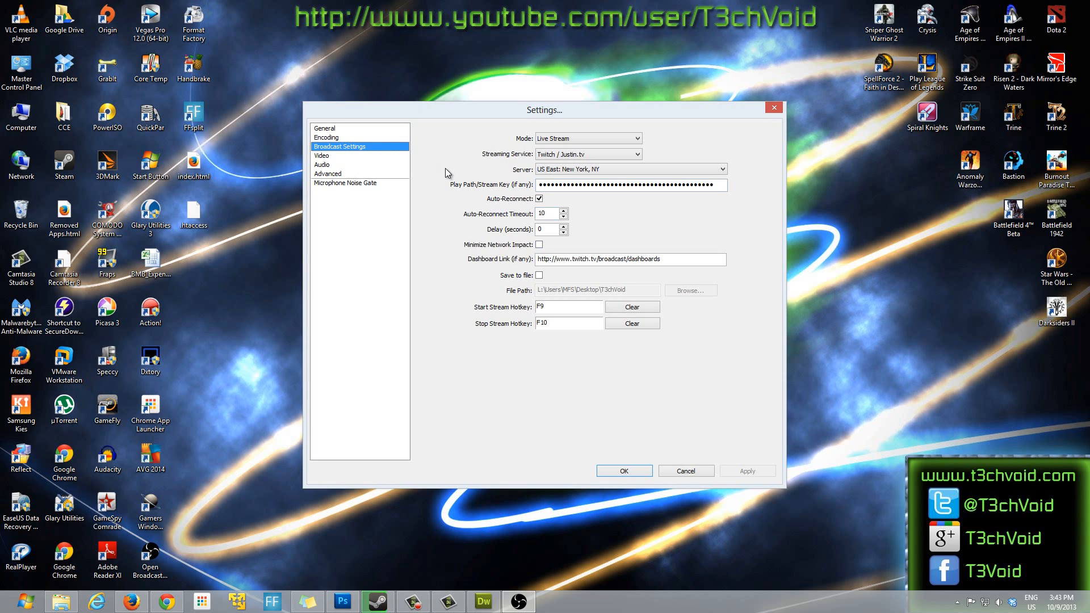
Step: Switch the broadcast mode to File Output Only to view its options, and set it back to Live Stream
left_click(575, 138)
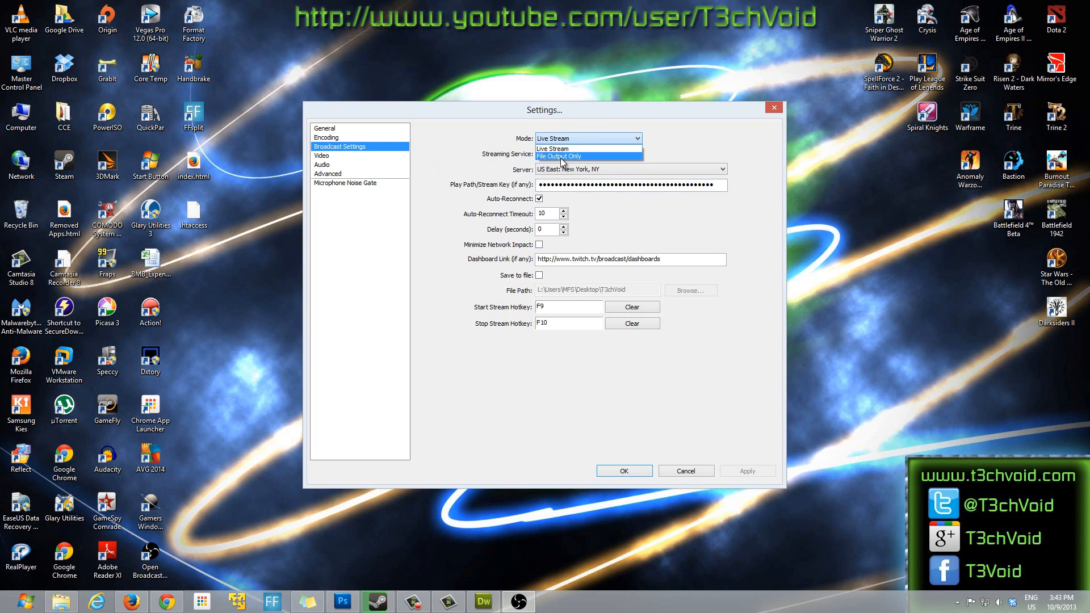
left_click(561, 157)
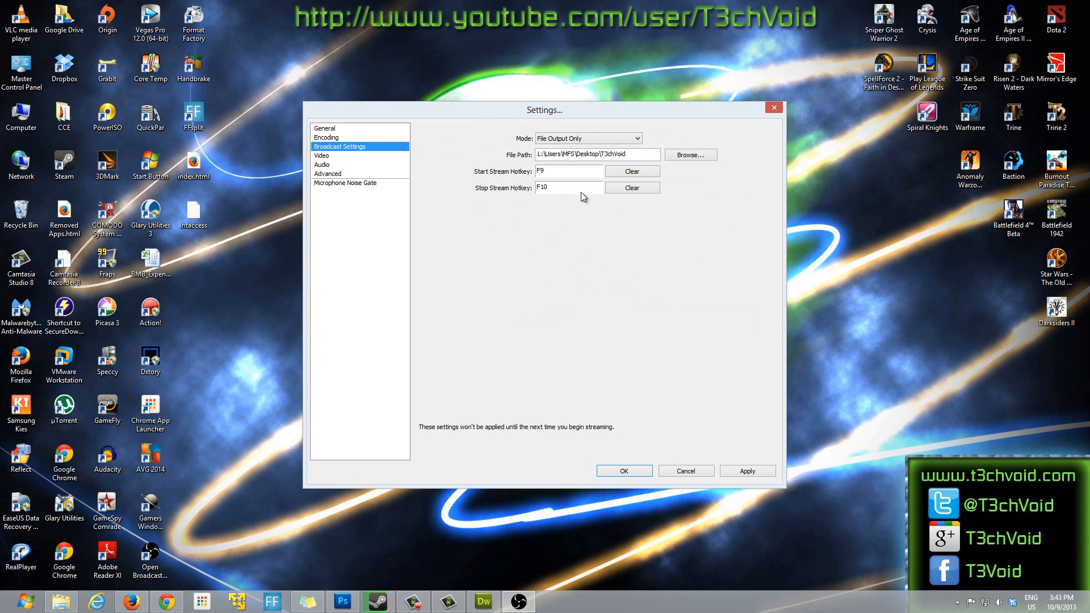
left_click(600, 142)
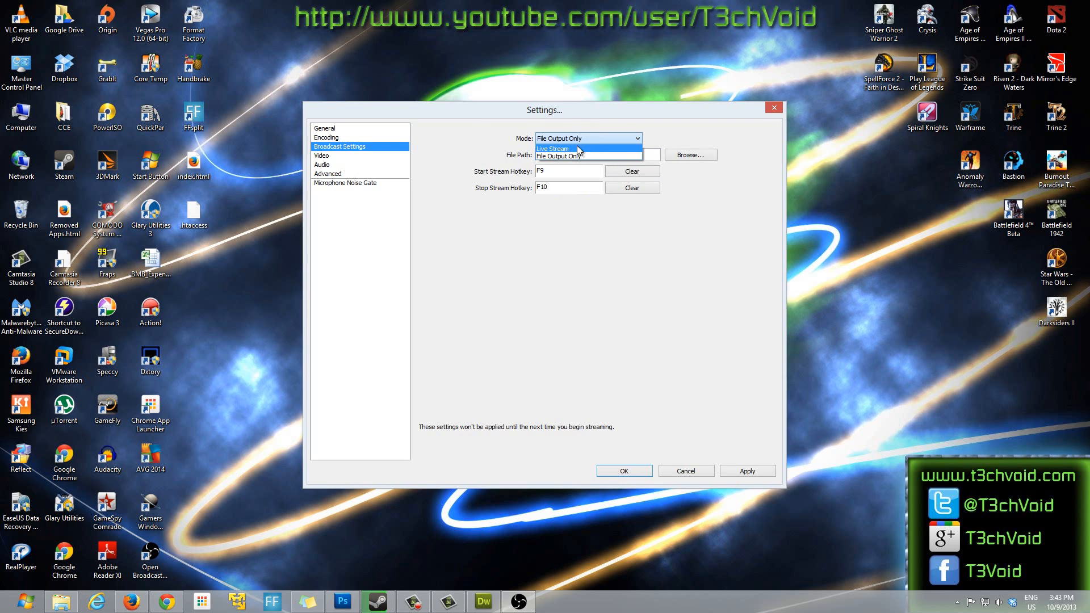
left_click(585, 139)
left_click(590, 137)
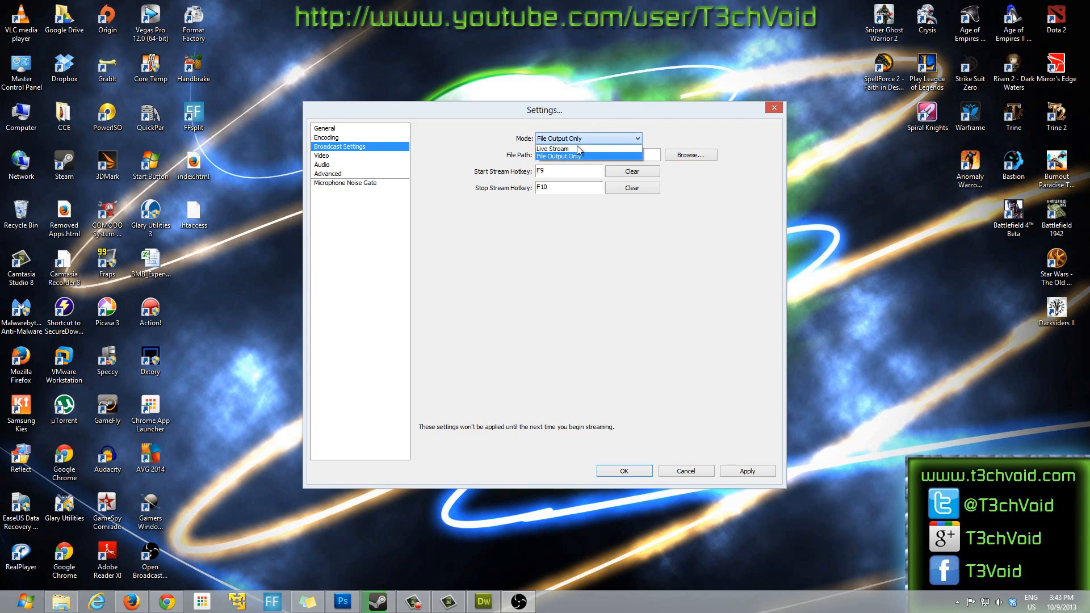
left_click(565, 148)
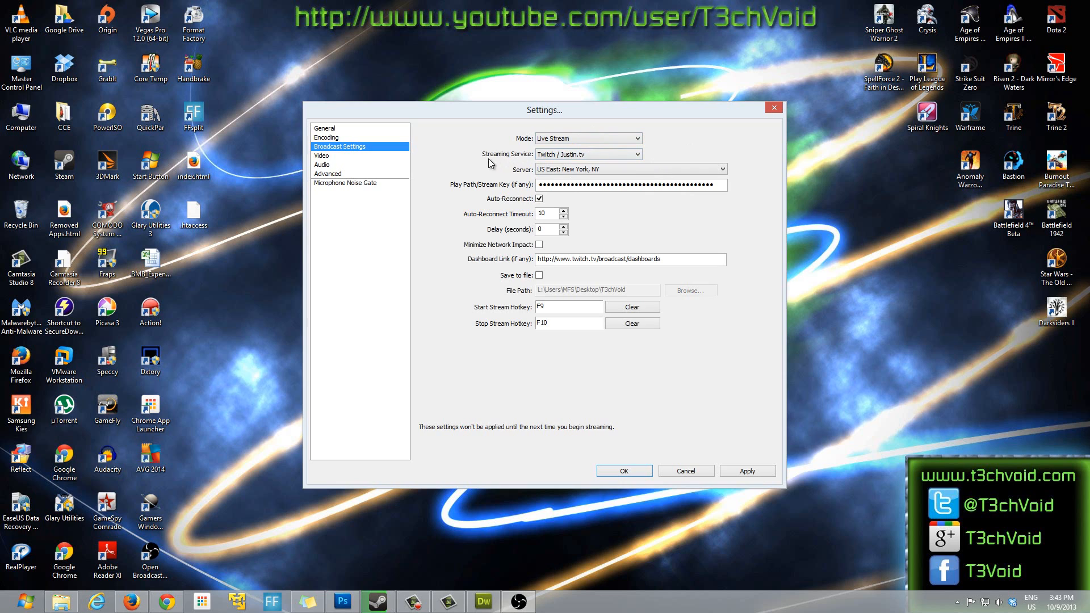
Step: Examine the available streaming services and servers, keeping Twitch / Justin.tv and US East: New York, NY selected
left_click(572, 157)
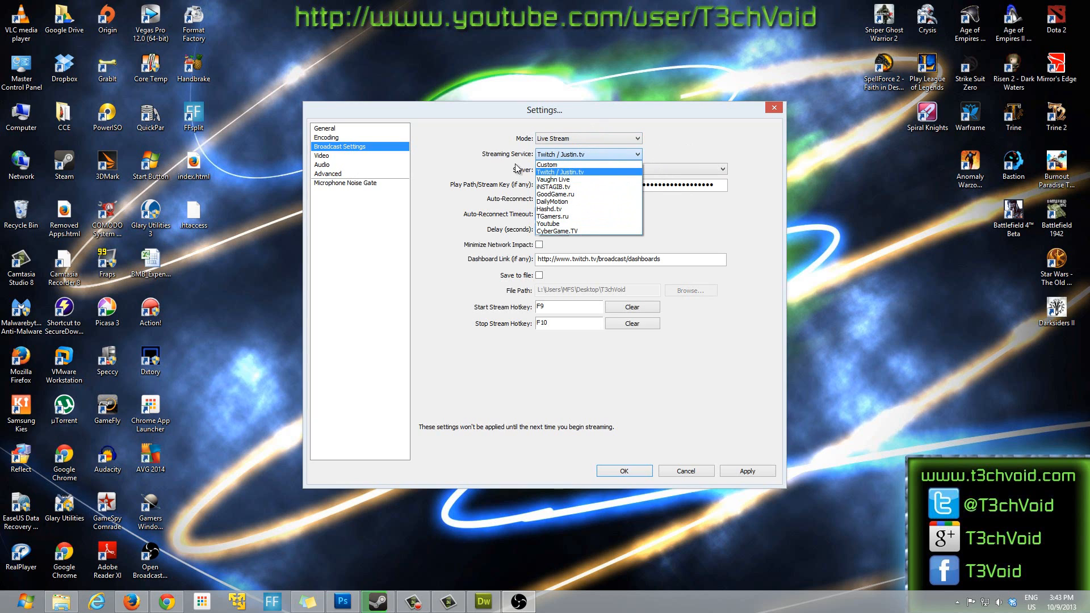
left_click(474, 155)
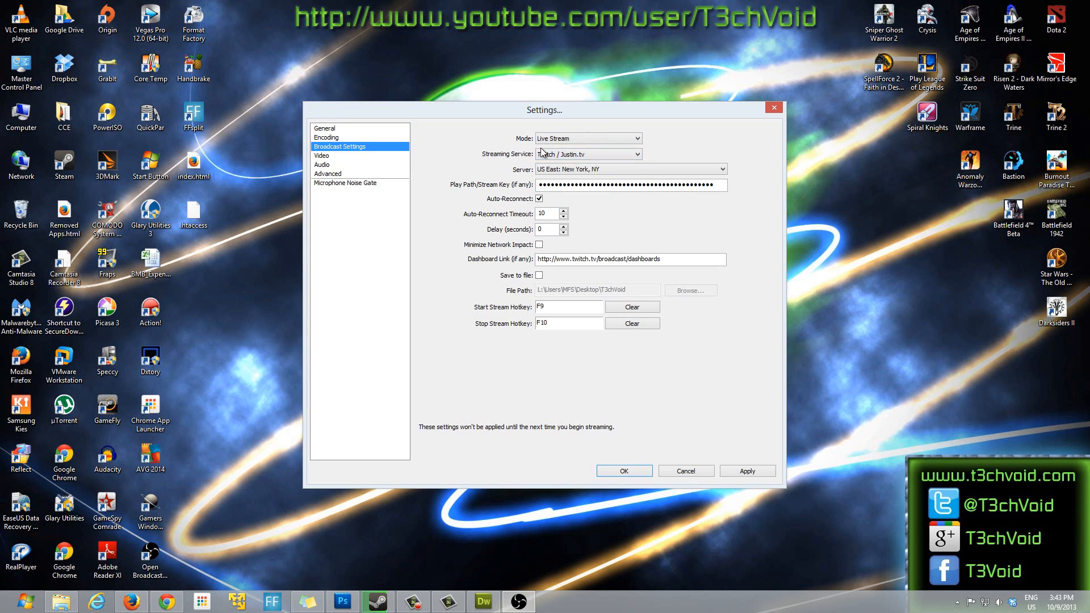
left_click(563, 172)
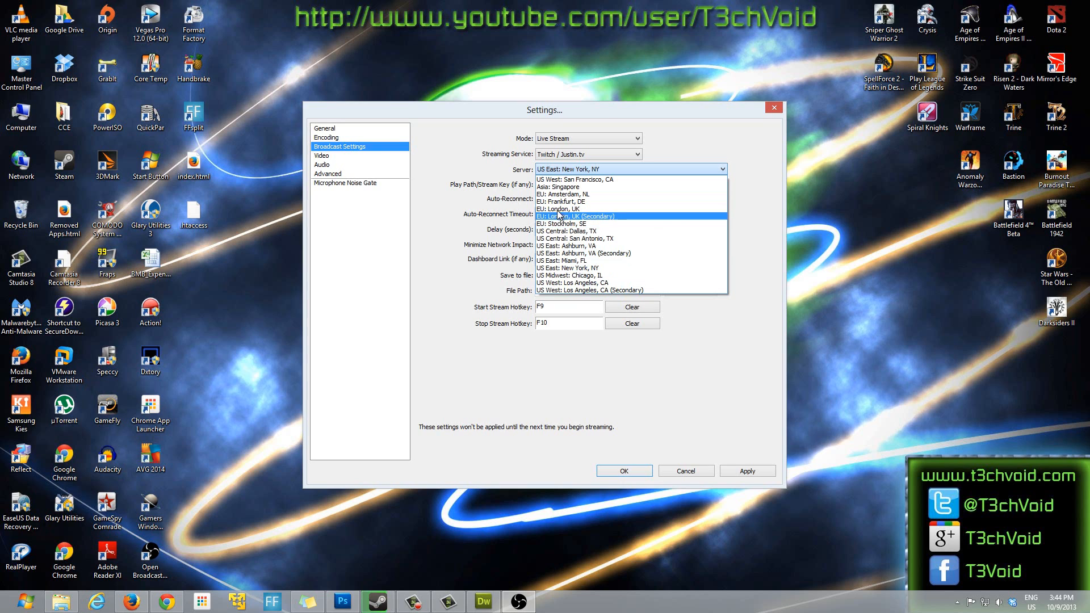
left_click(501, 182)
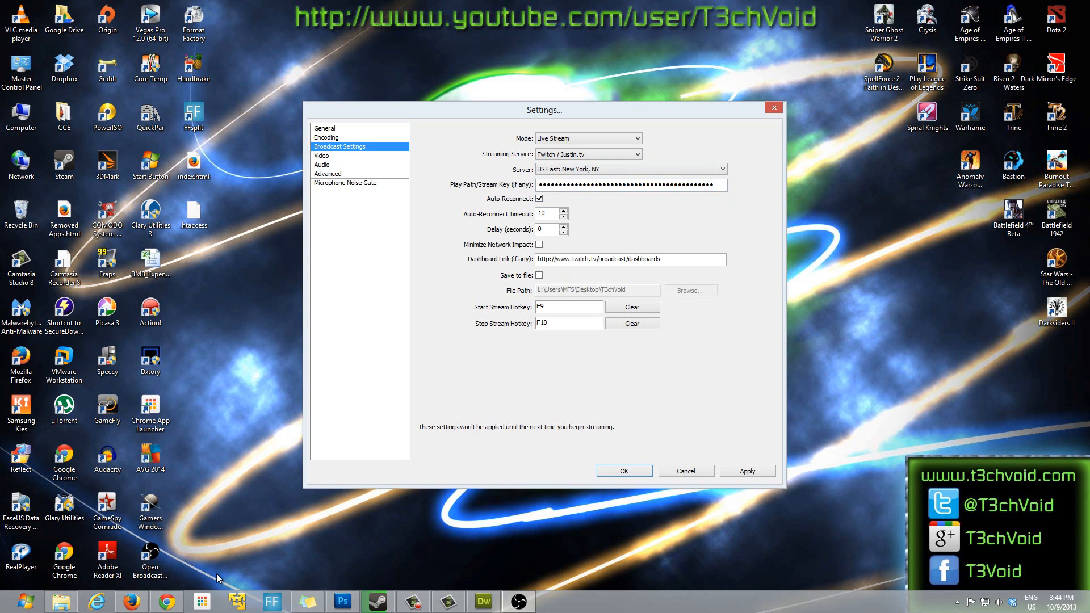
Step: Switch to Chrome, go to the Twitch home page and open the broadcasting page from its "Become a broadcaster!" section
left_click(166, 601)
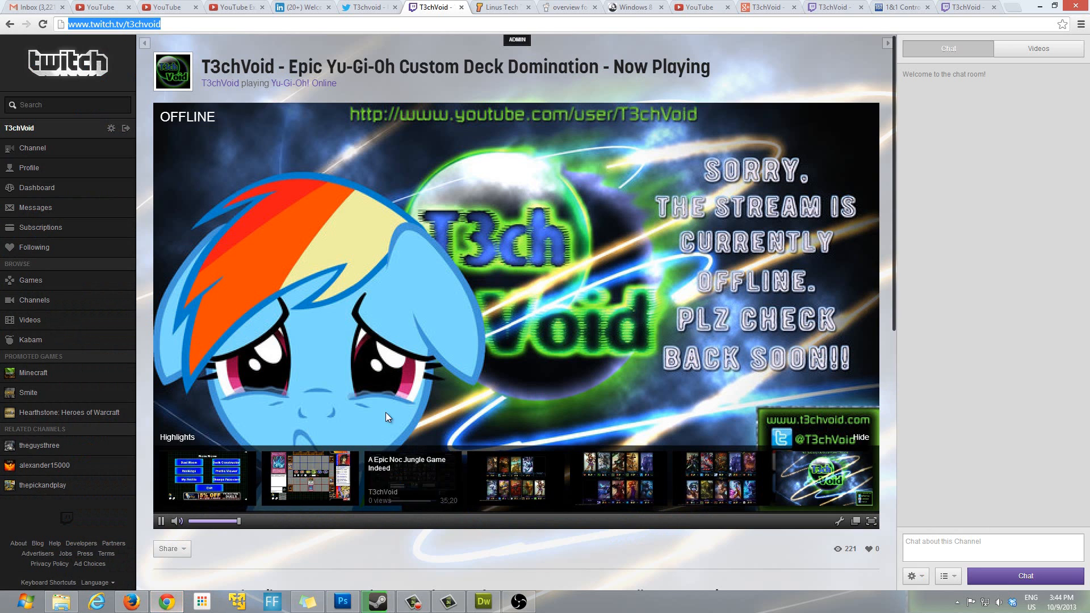
left_click(62, 77)
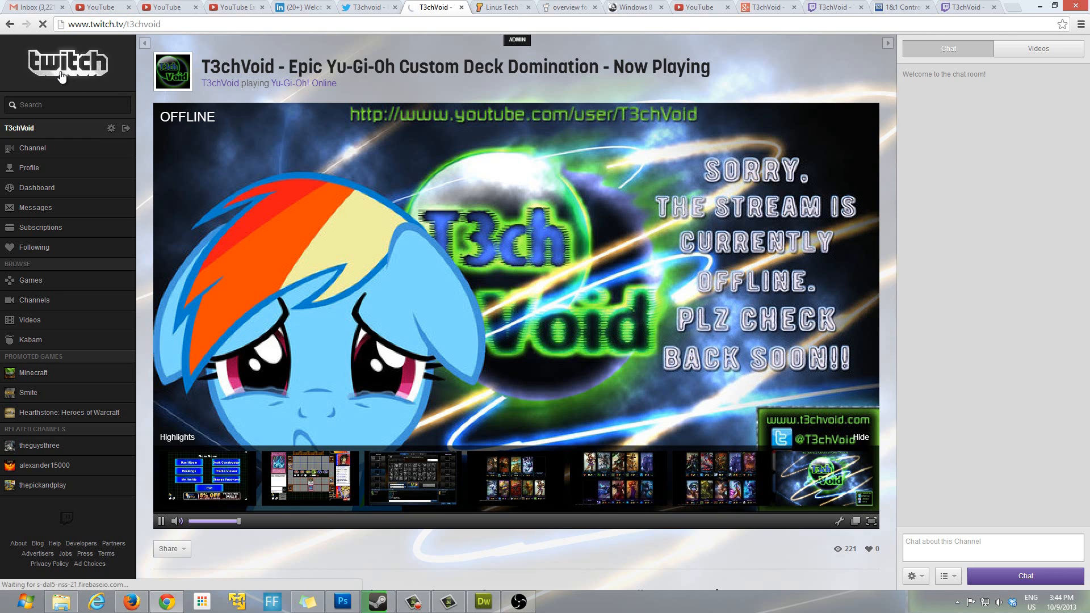
scroll(213, 408, "down", 7)
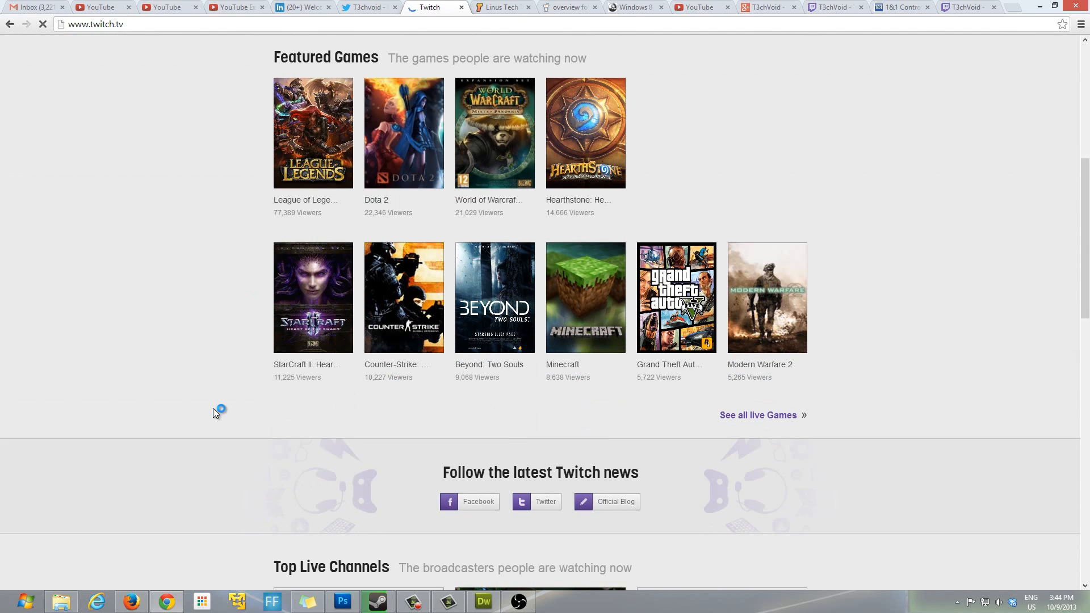
scroll(221, 398, "down", 2)
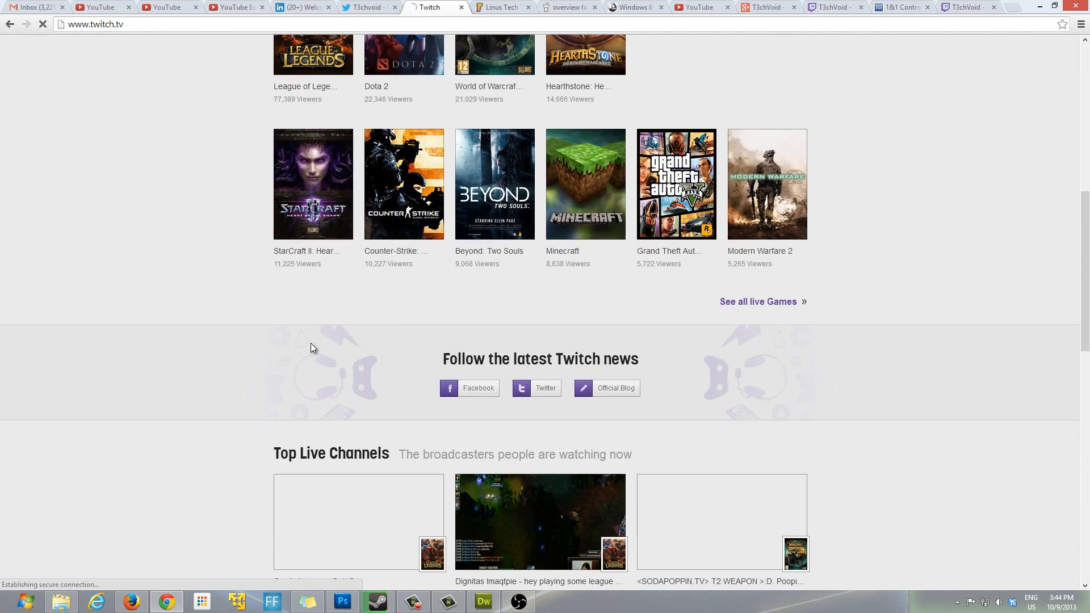
scroll(311, 345, "down", 5)
scroll(311, 354, "down", 3)
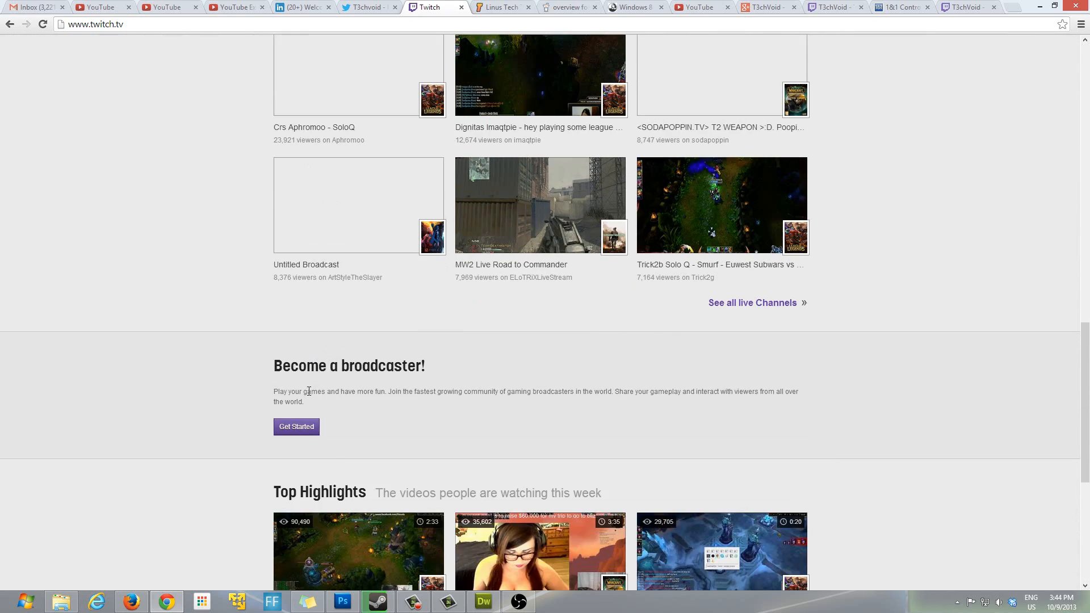
left_click(296, 431)
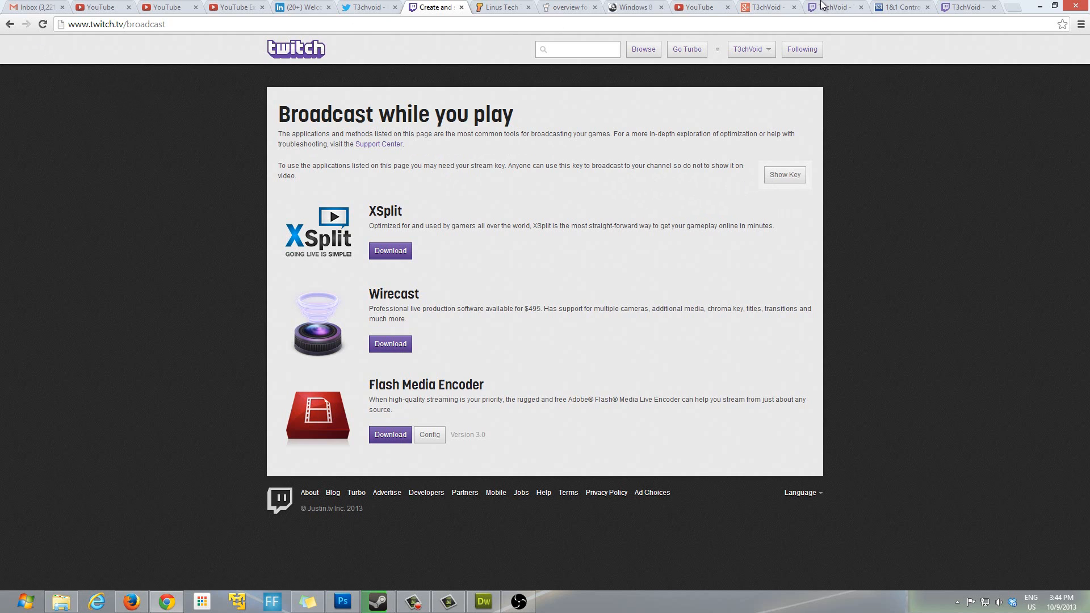
Step: Return to the Open Broadcaster Software broadcast settings and review the stream key field and the Auto-Reconnect option
left_click(1038, 7)
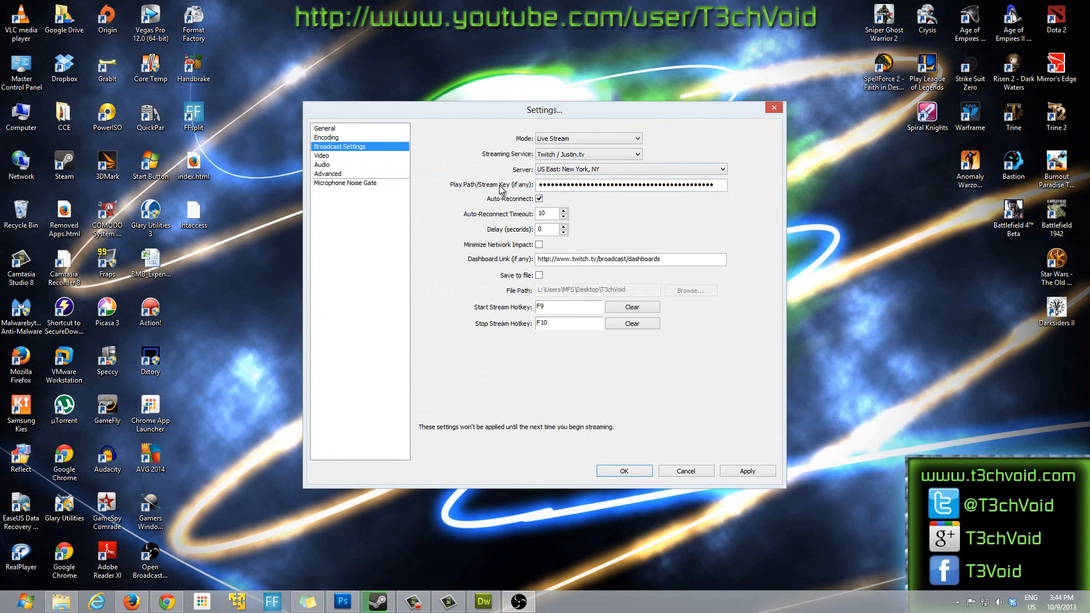
left_click(603, 189)
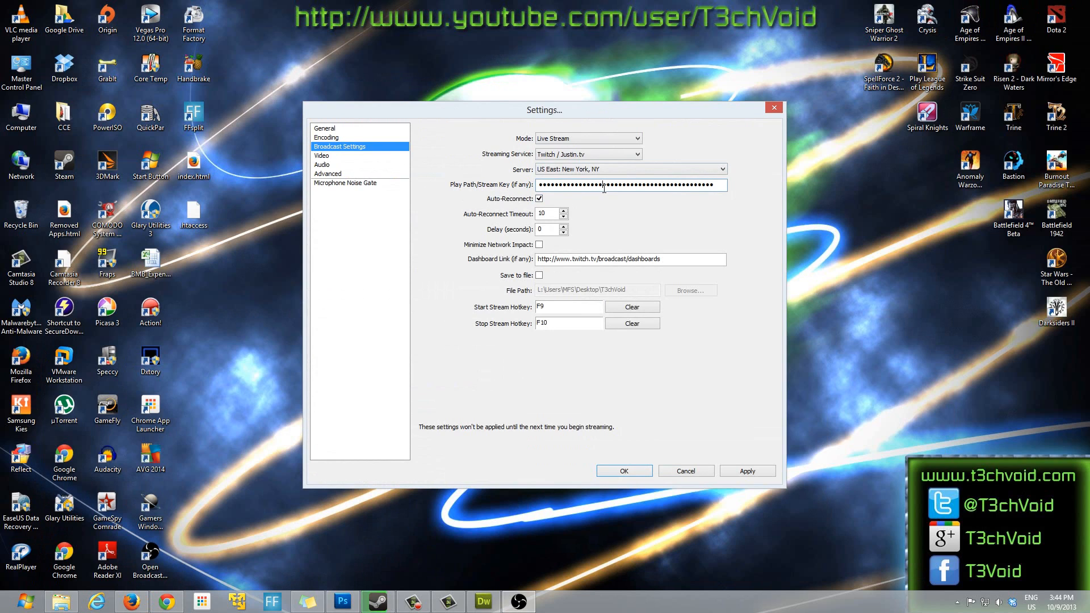
left_click(489, 200)
left_click(538, 199)
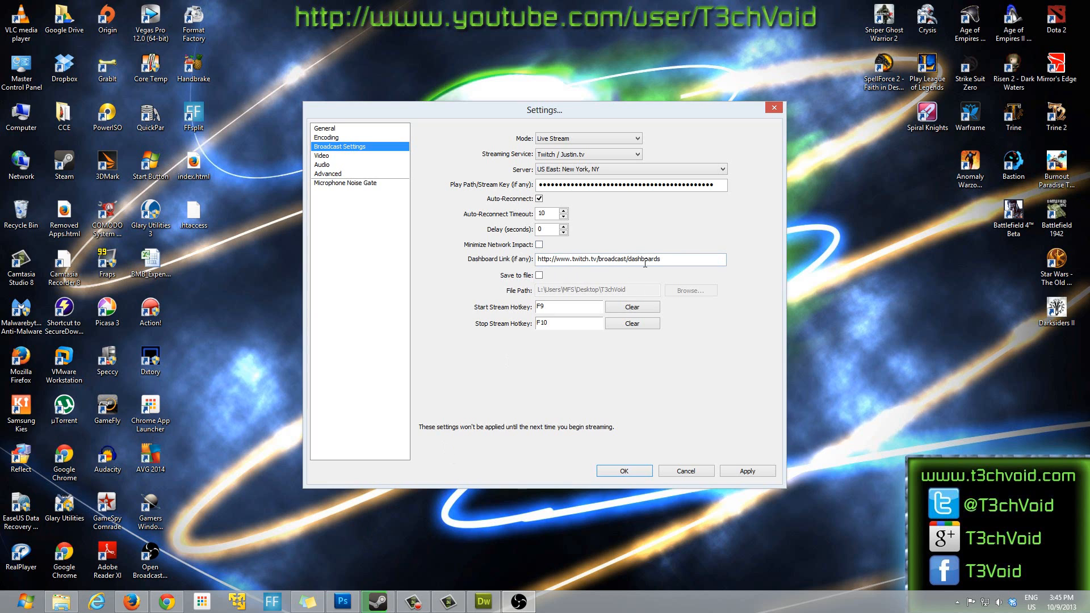
Step: Close the settings without saving, open the Twitch broadcaster dashboard from the main window to view it, and return to Open Broadcaster Software
left_click(685, 471)
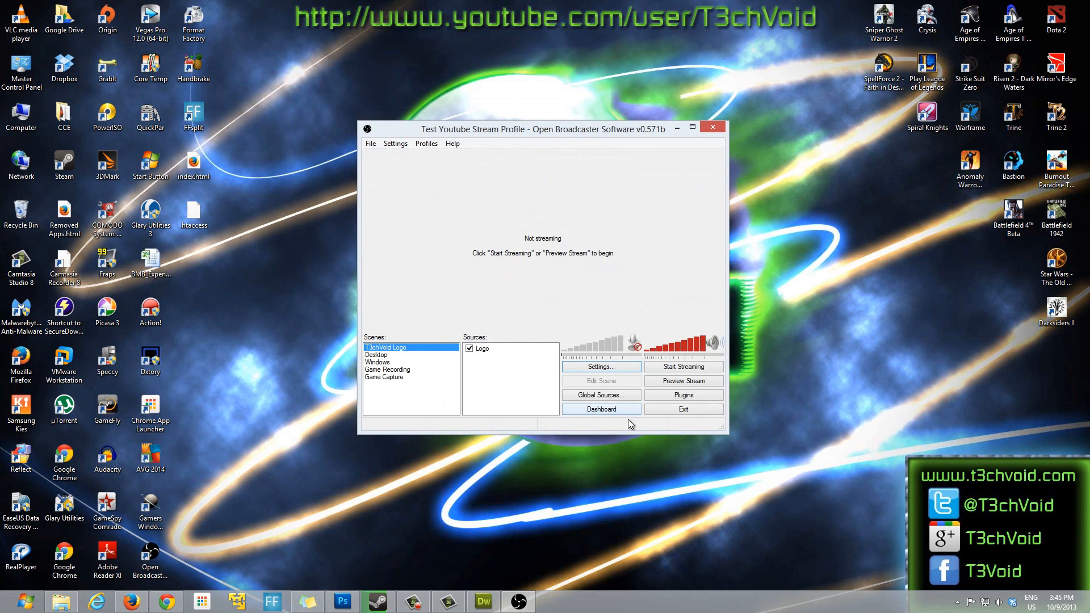
left_click(596, 414)
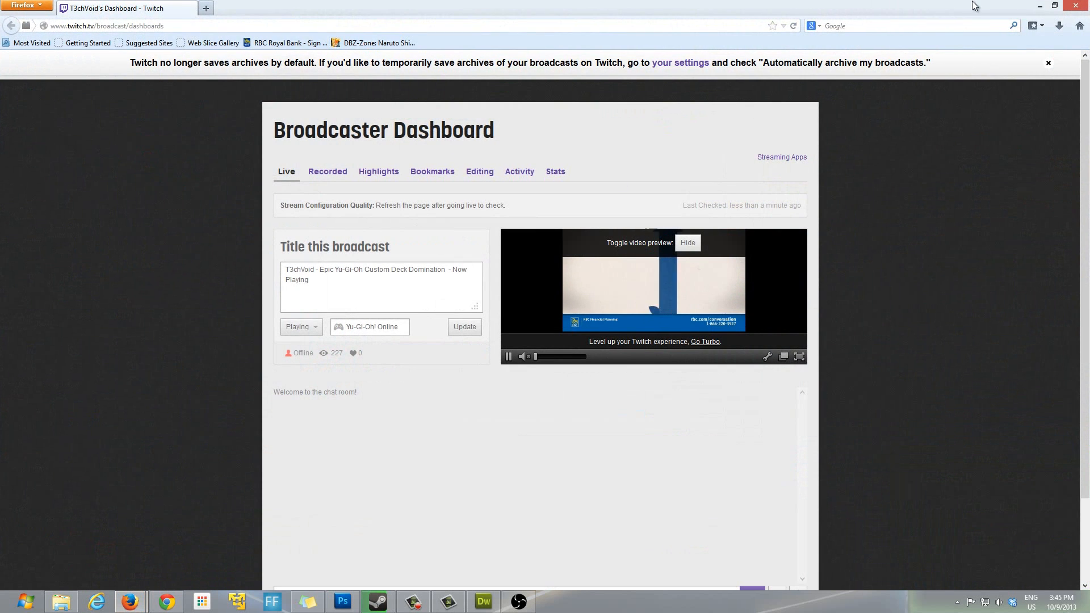
left_click(1039, 8)
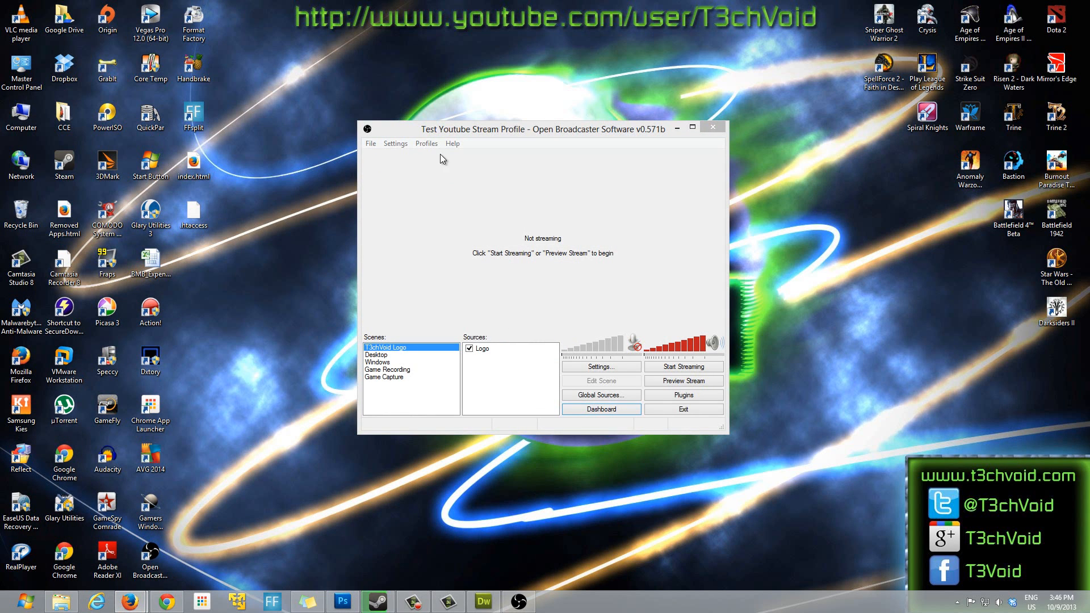
Step: Reopen the broadcast settings and enable the Save to file option
left_click(428, 144)
left_click(601, 367)
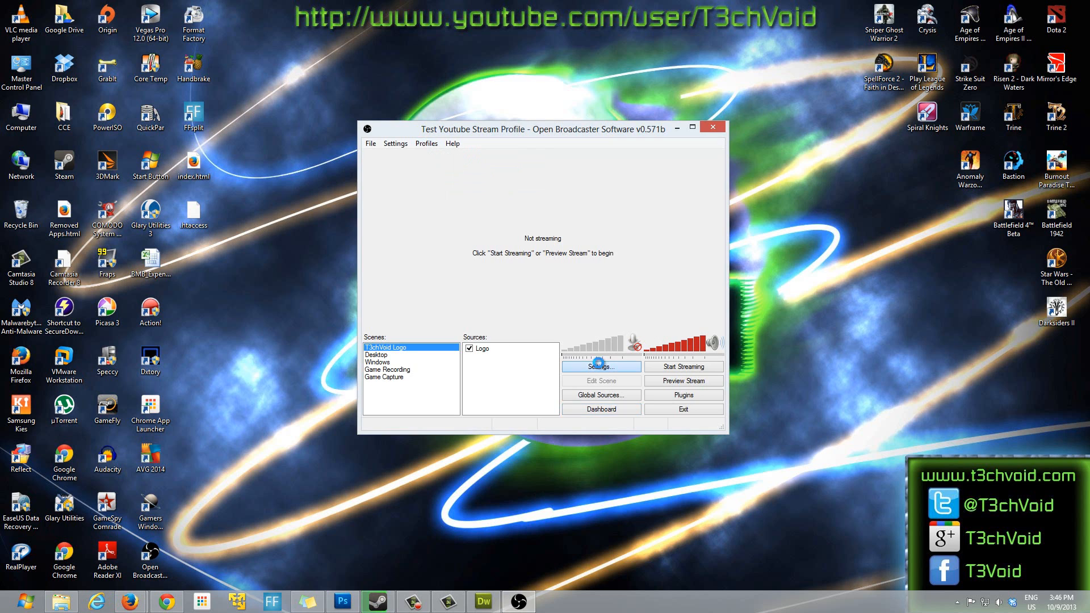
left_click(601, 367)
left_click(340, 146)
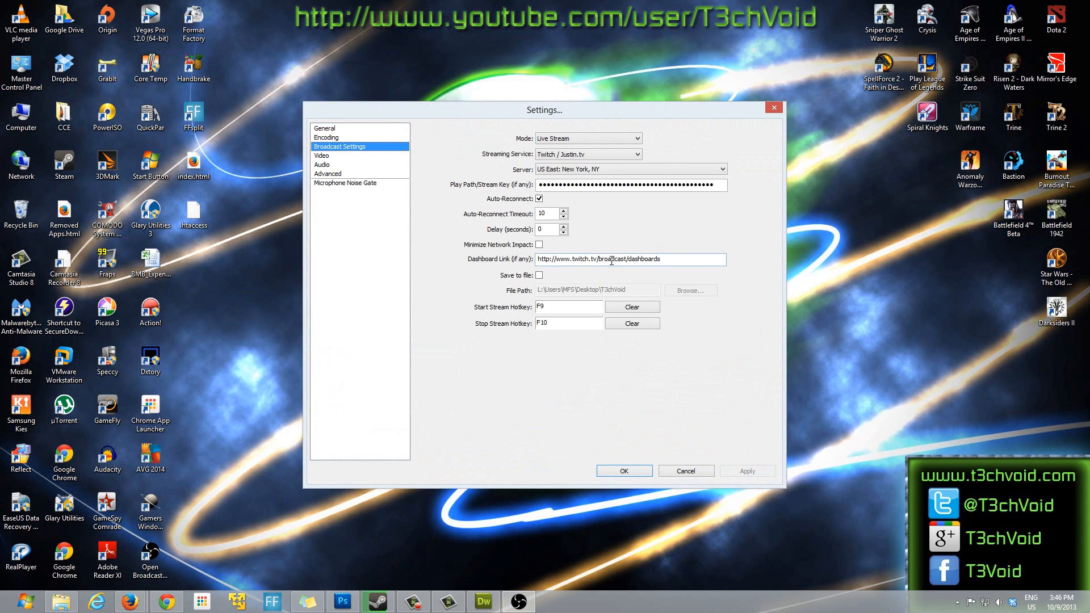
left_click(539, 275)
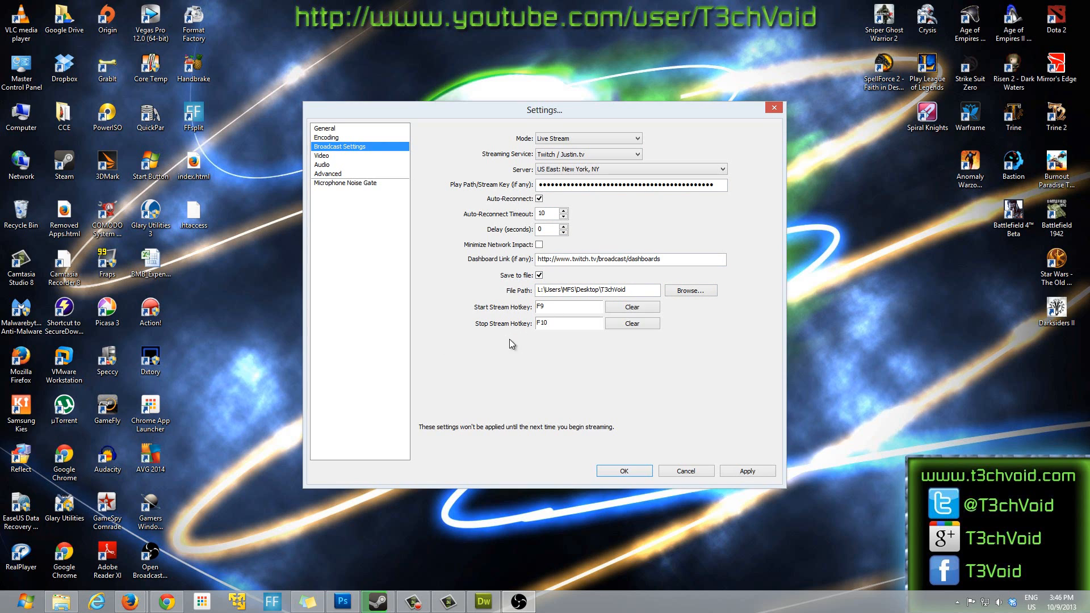
left_click(420, 595)
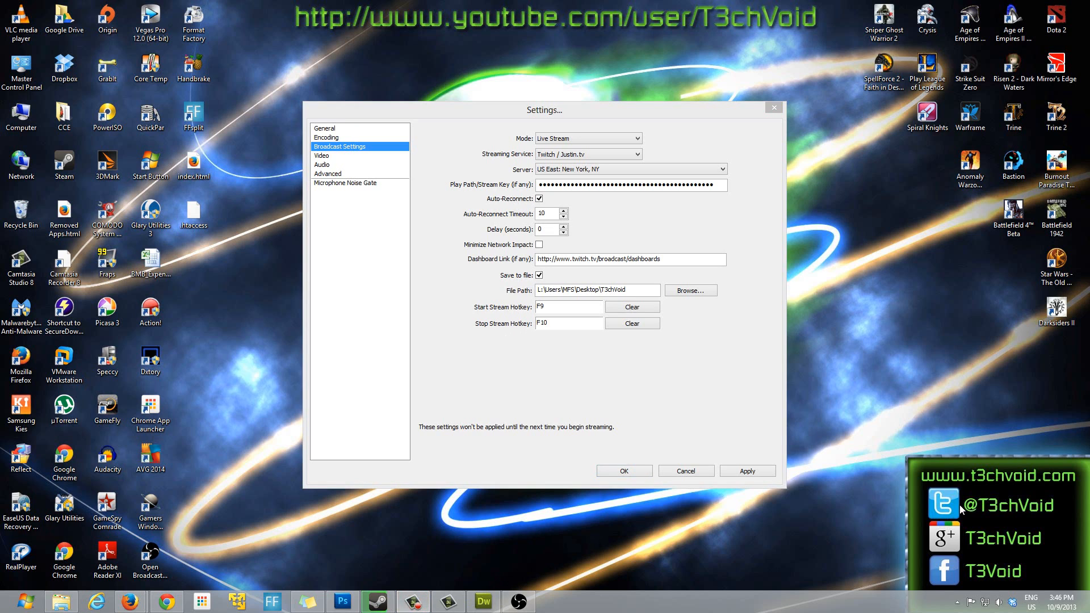
left_click(415, 600)
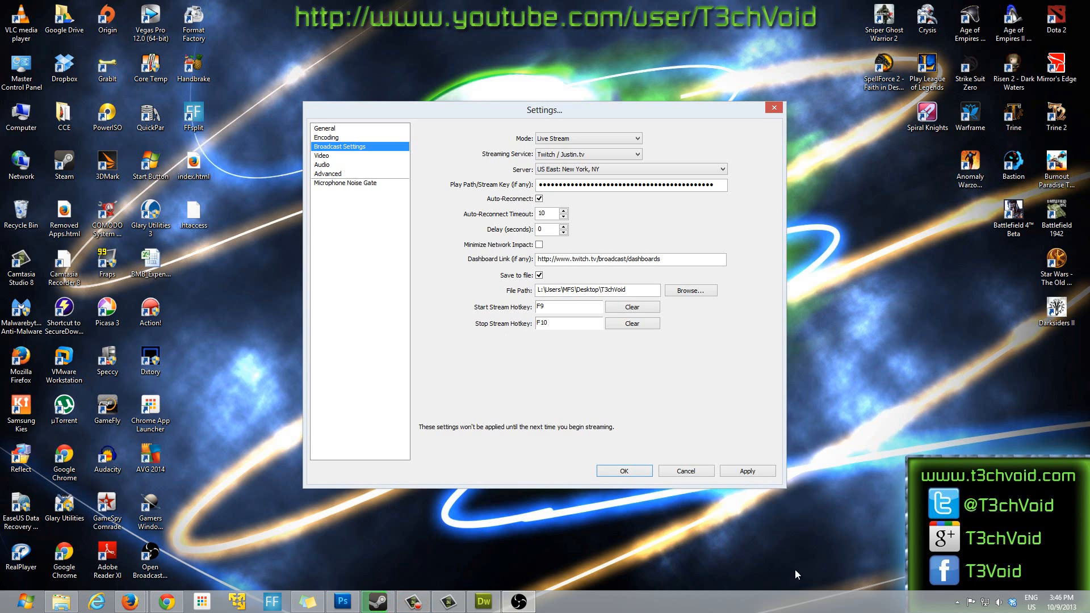
left_click(413, 600)
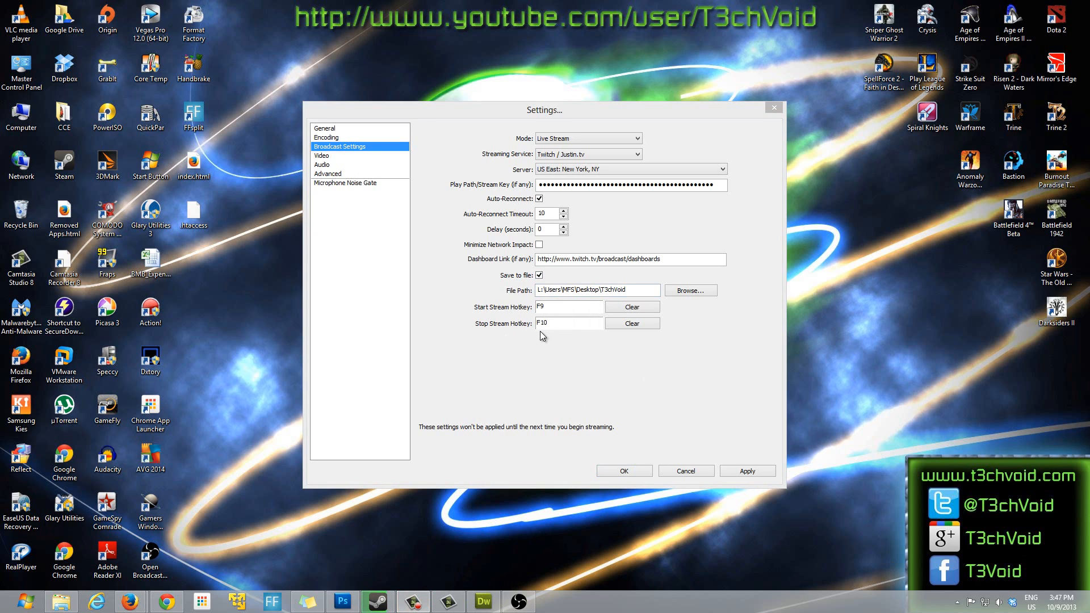
left_click(529, 607)
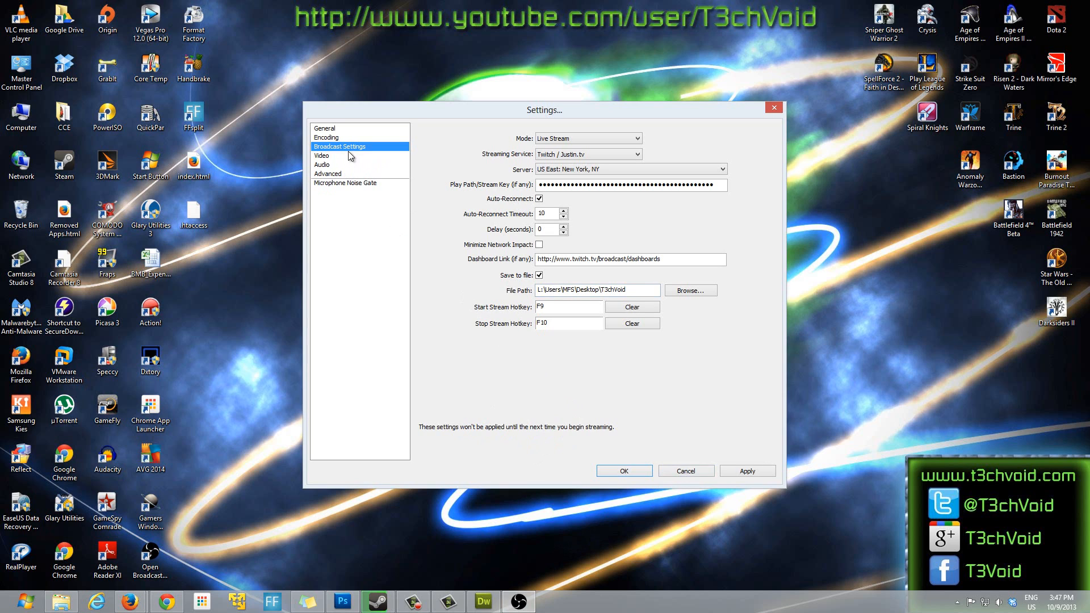
Step: Open the video settings, discarding the pending broadcast changes, and check the available video adapters, keeping AMD Radeon HD 5800 Series
left_click(328, 157)
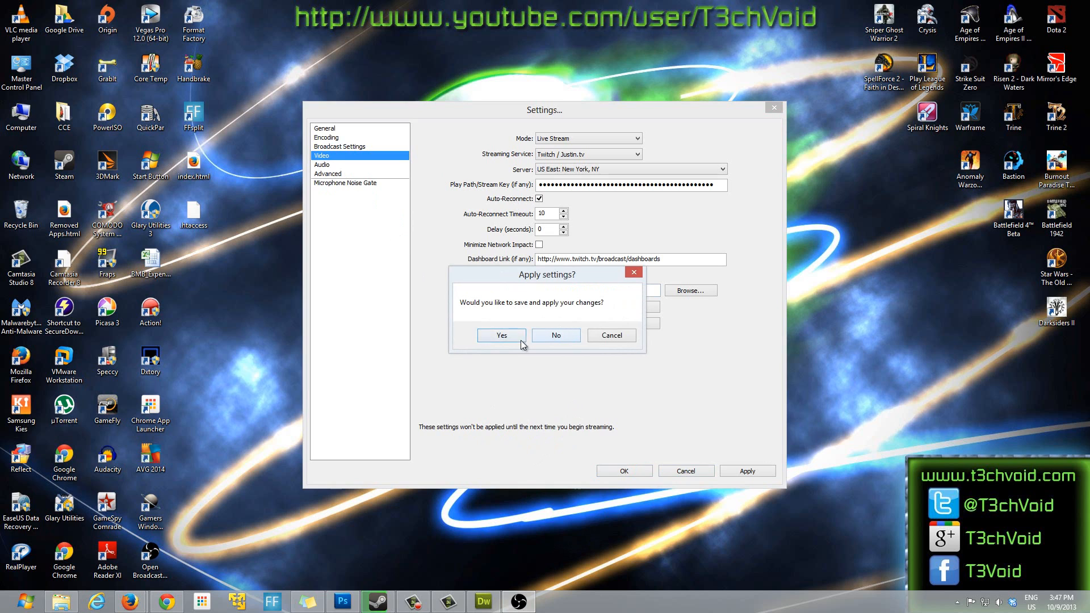
left_click(567, 335)
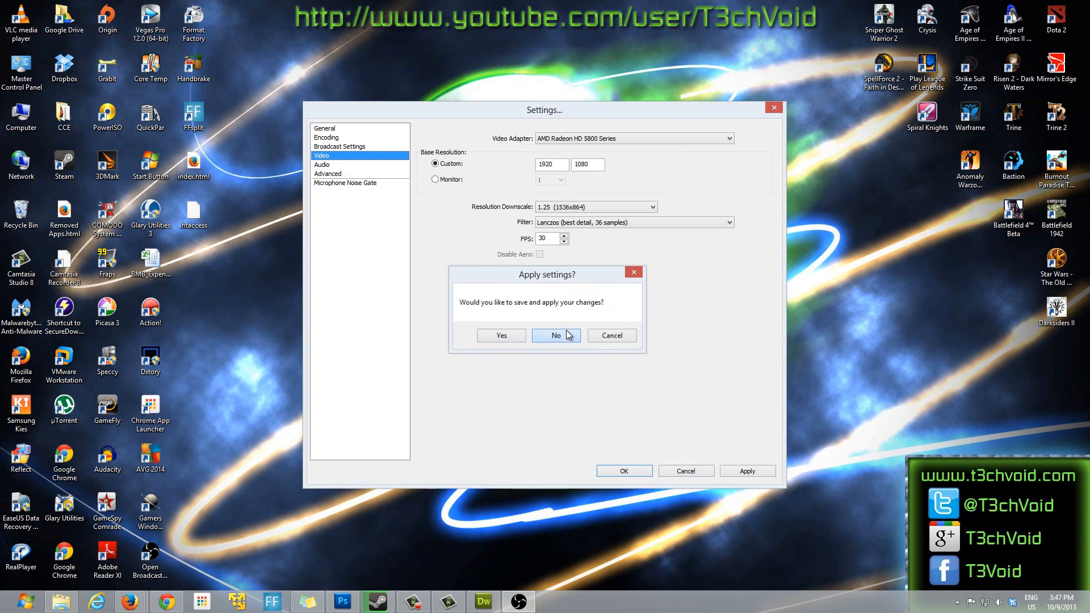
left_click(567, 335)
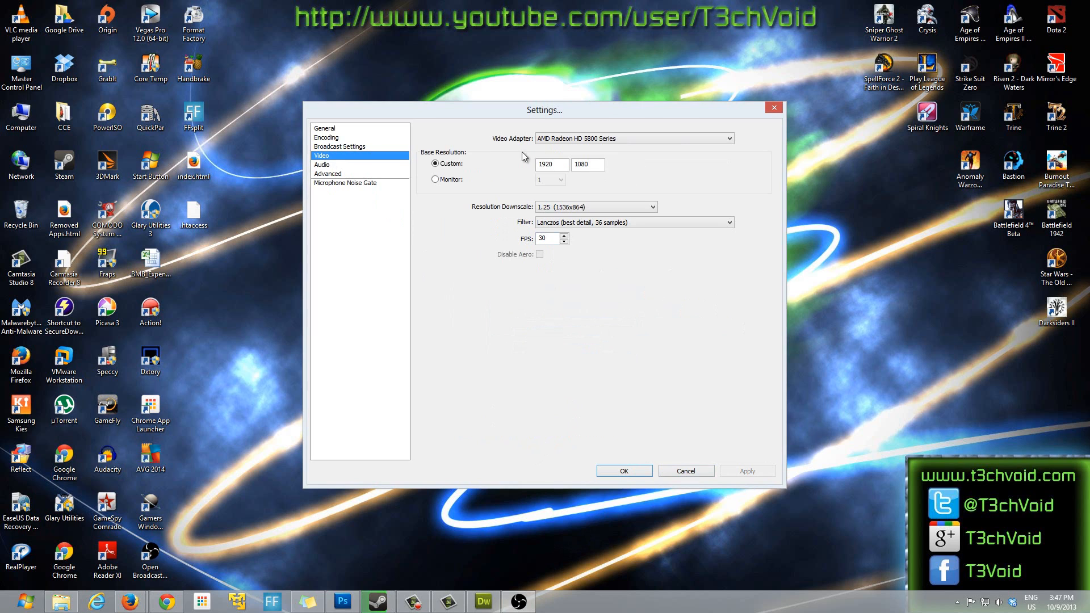
left_click(563, 142)
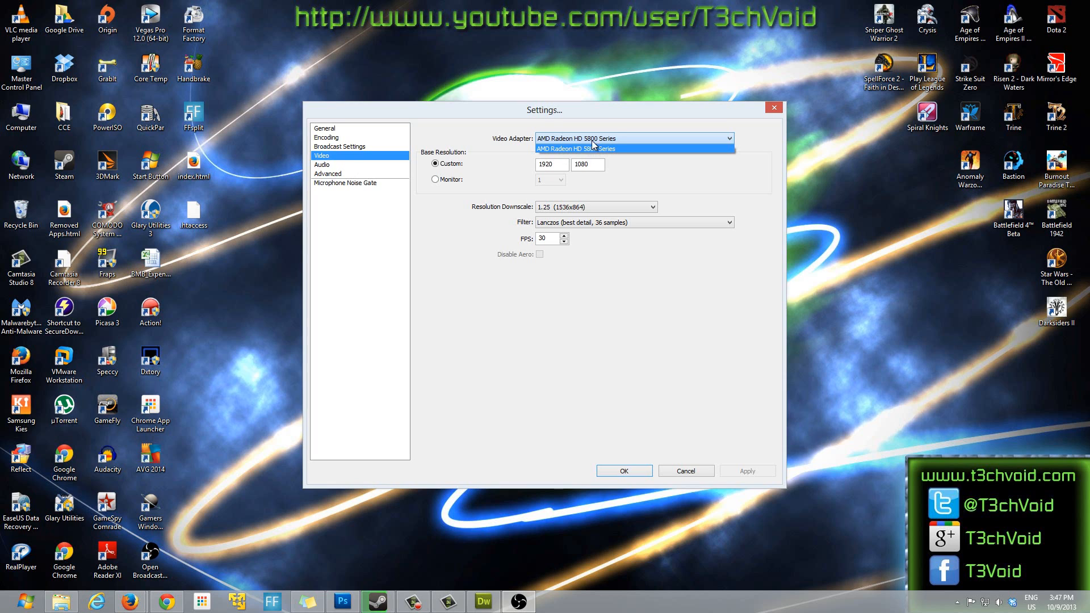
left_click(628, 147)
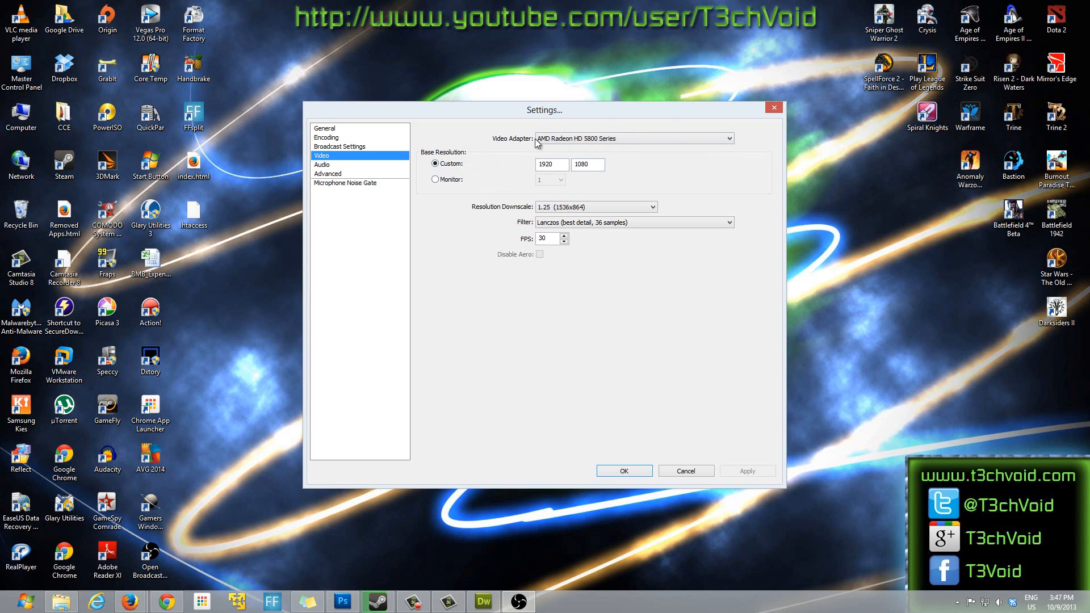
Step: Check the main monitor's resolution in the Windows Screen Resolution window and close it without changes
right_click(847, 293)
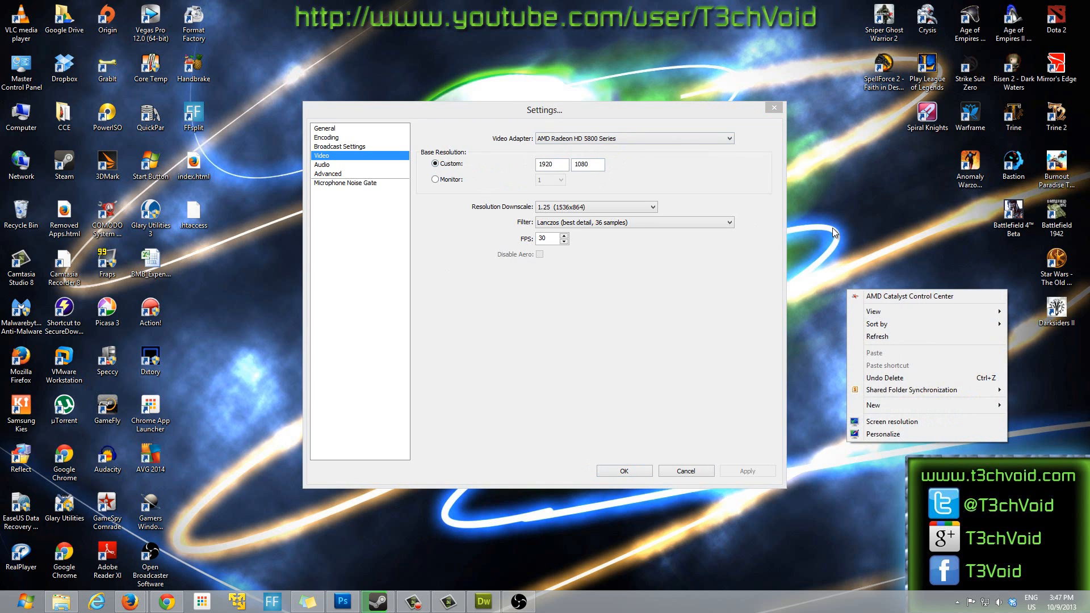
right_click(832, 256)
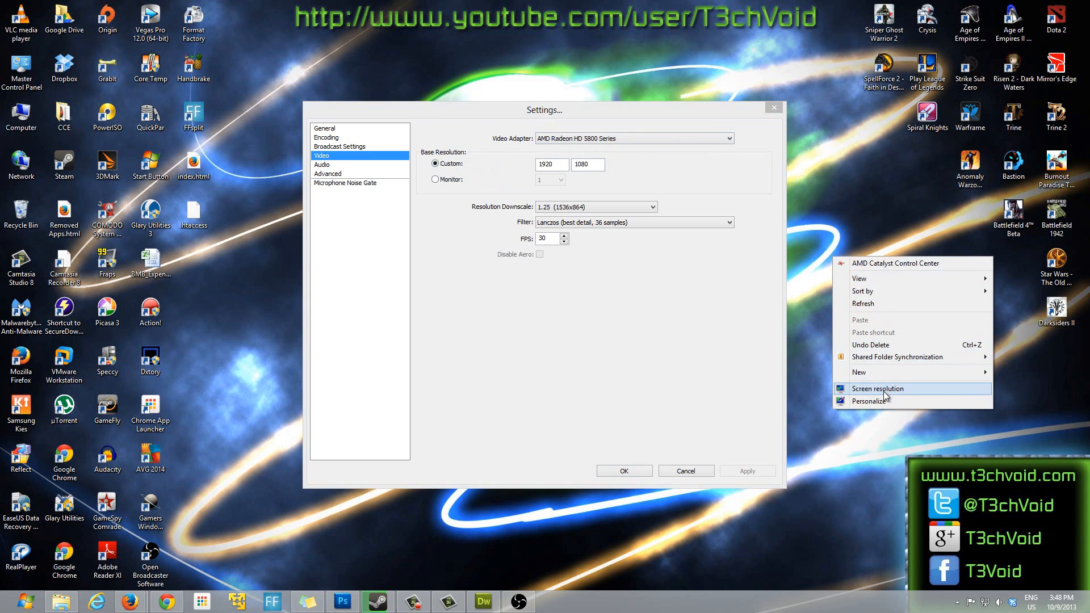
left_click(884, 391)
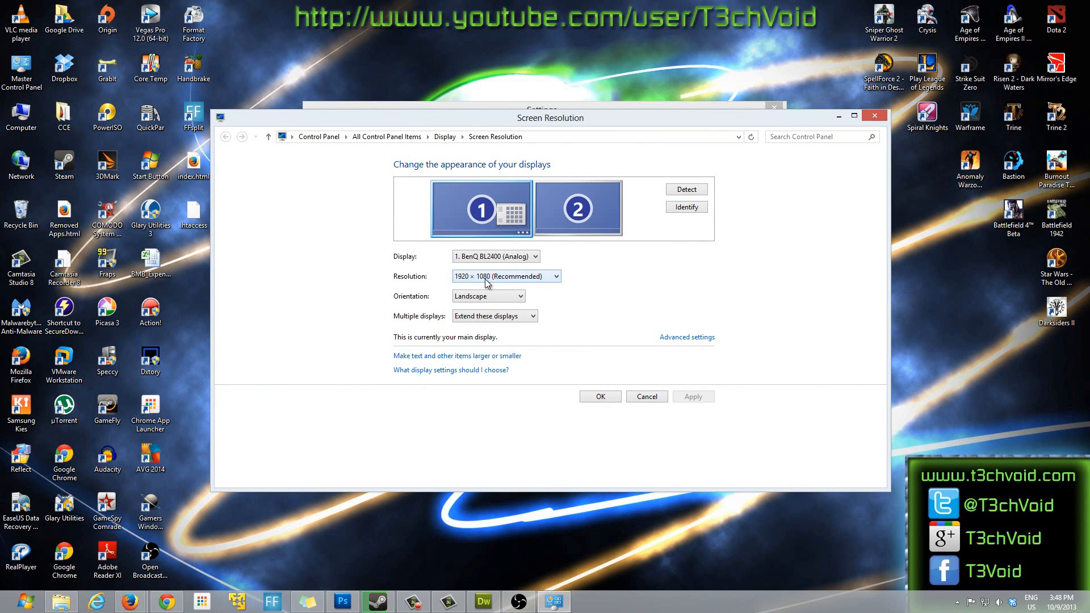
left_click(663, 397)
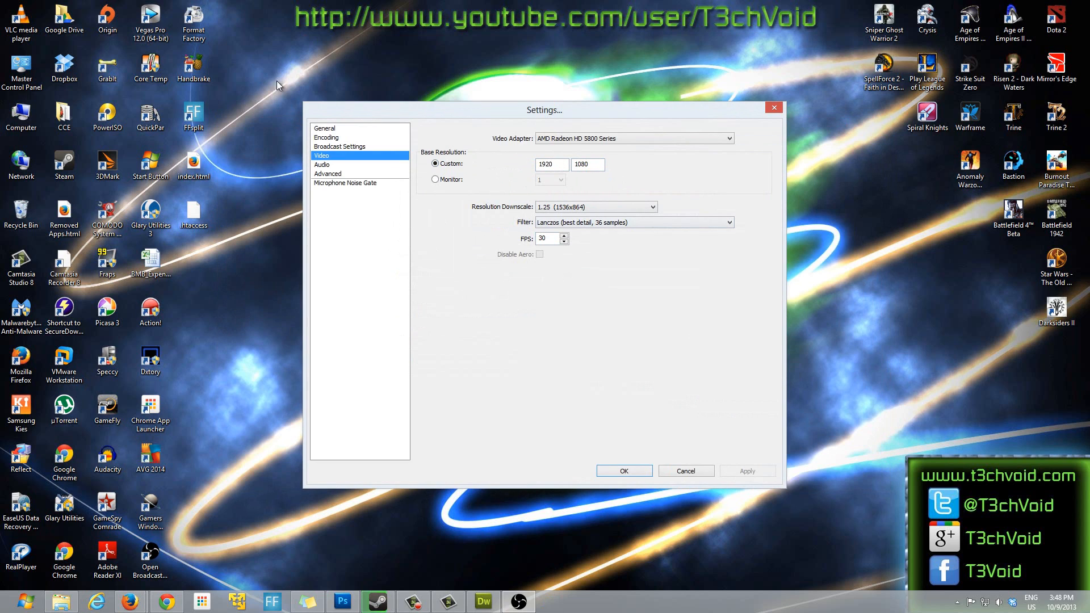
Step: Try the resolution downscale at None (1920x1080) and set it back to 1.25 (1536x864)
left_click(588, 207)
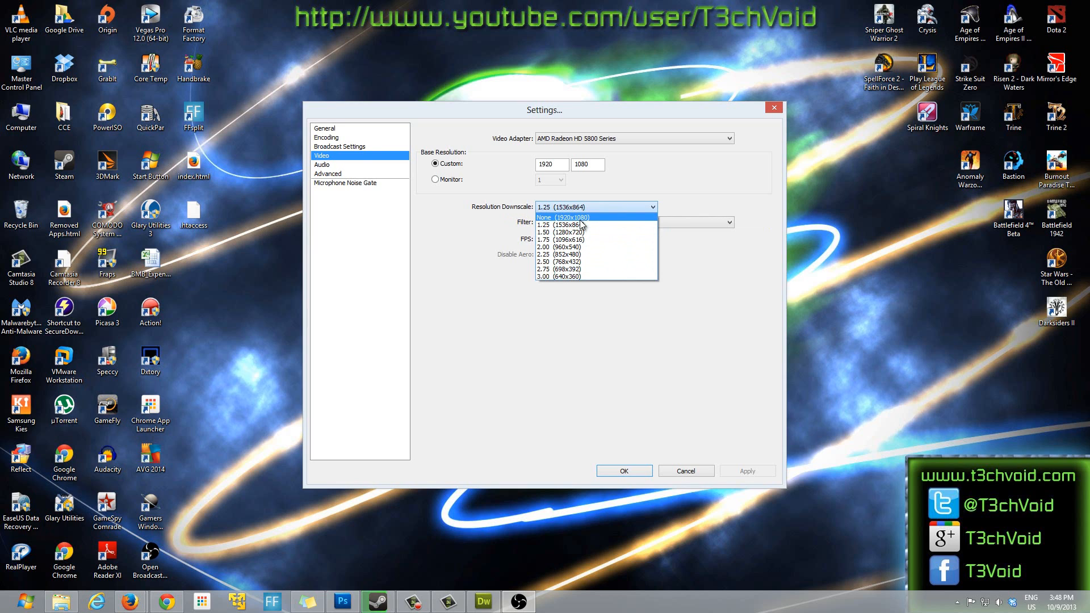
left_click(569, 218)
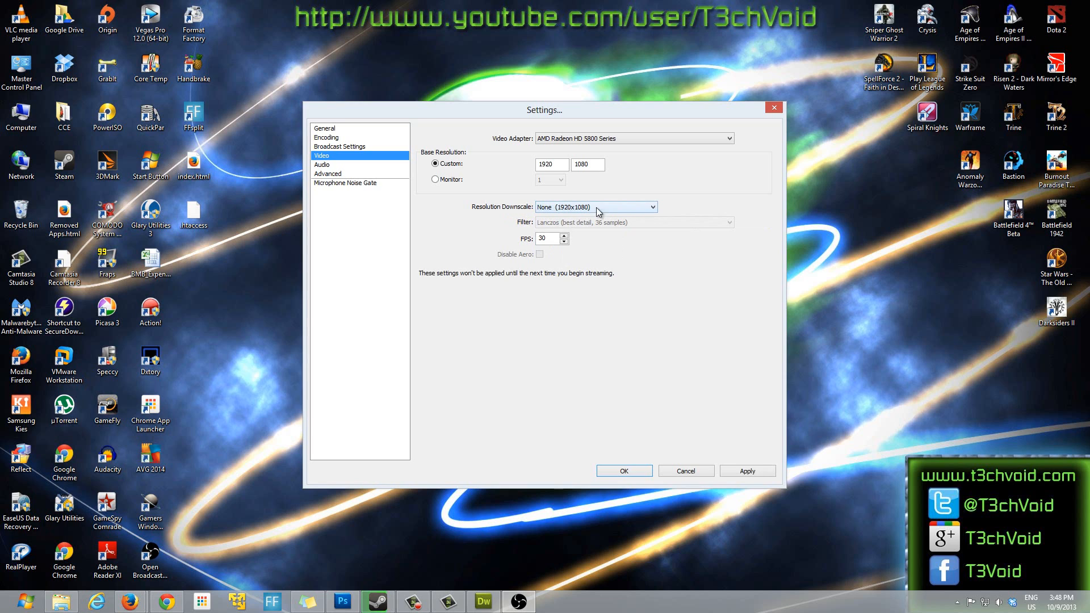
left_click(577, 209)
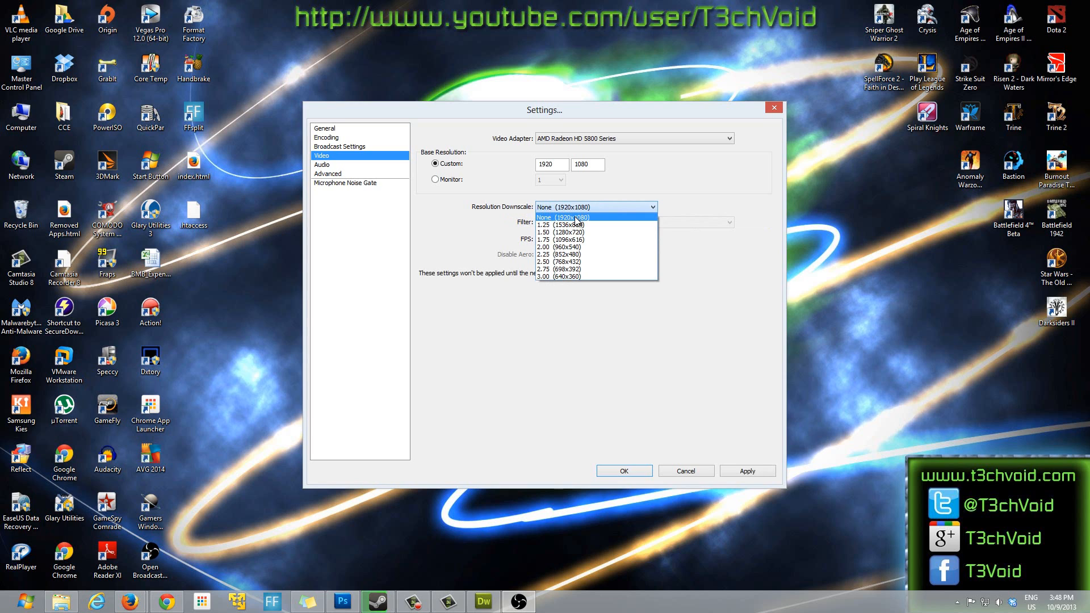
left_click(585, 207)
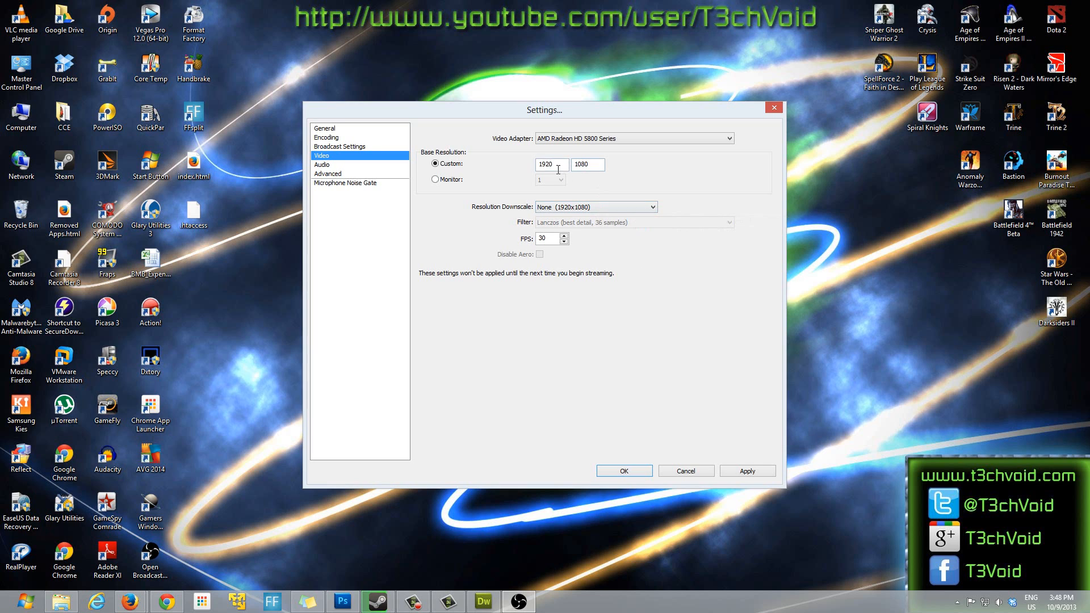
left_click(596, 207)
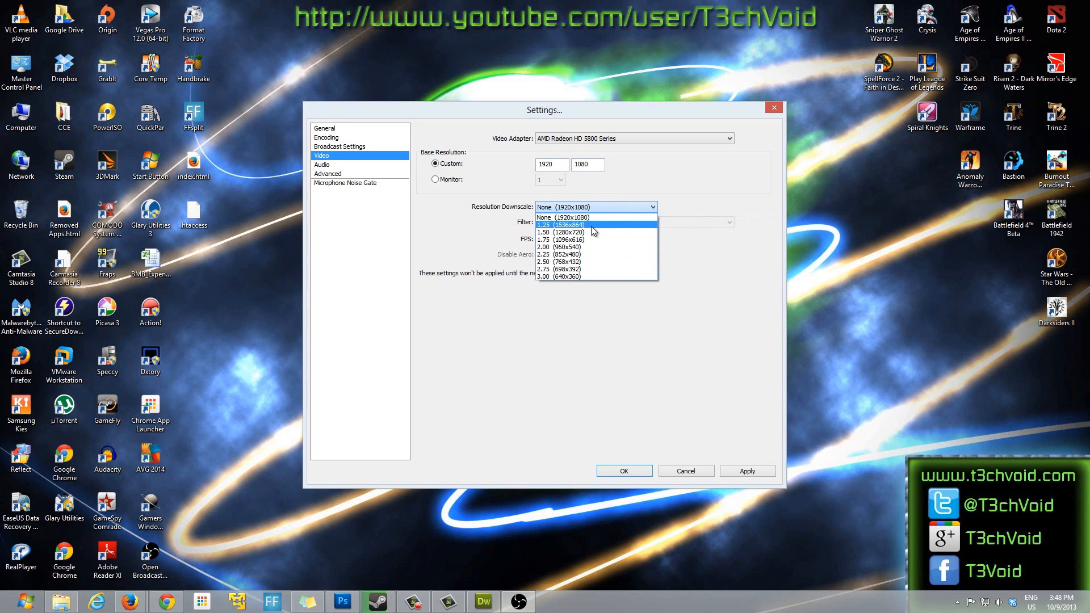
left_click(591, 226)
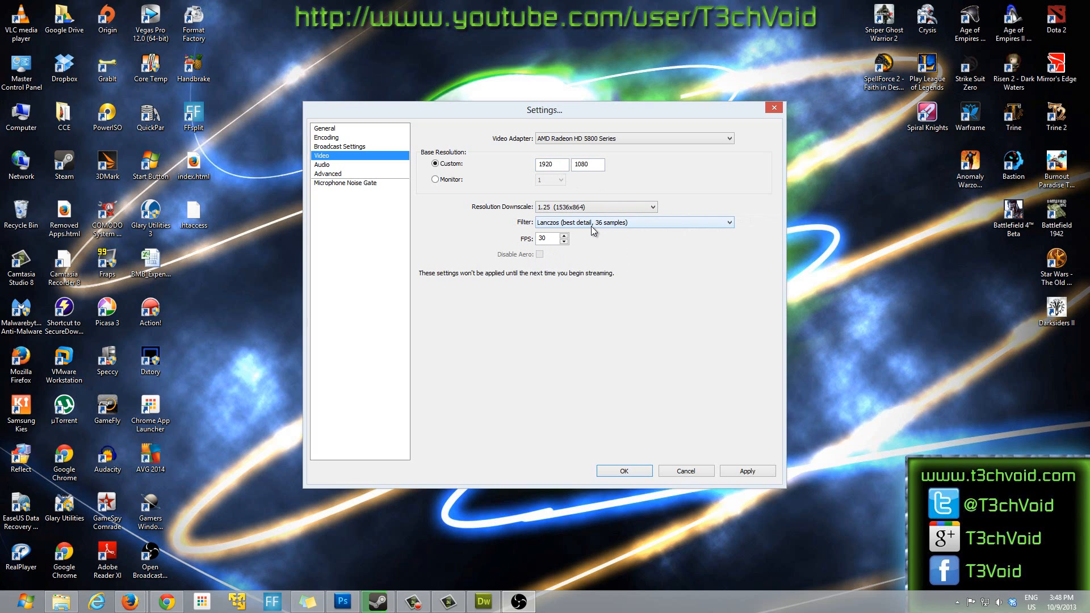
Step: Examine the other resolution downscale options and the available filters, keeping 1.25 (1536x864) and Lanczos (best detail, 36 samples)
left_click(630, 207)
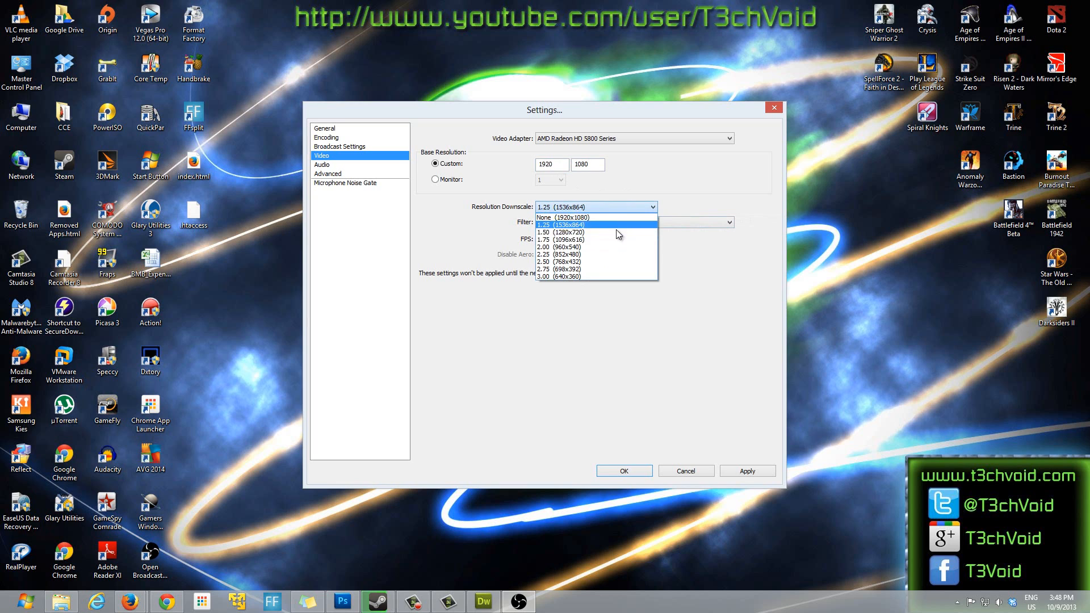
left_click(694, 188)
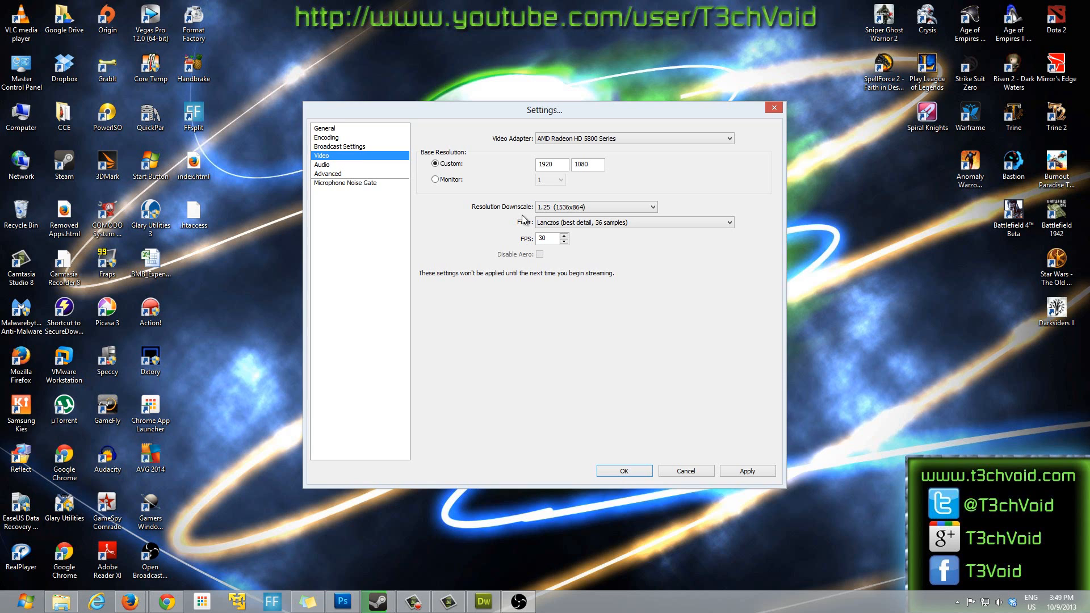
left_click(570, 208)
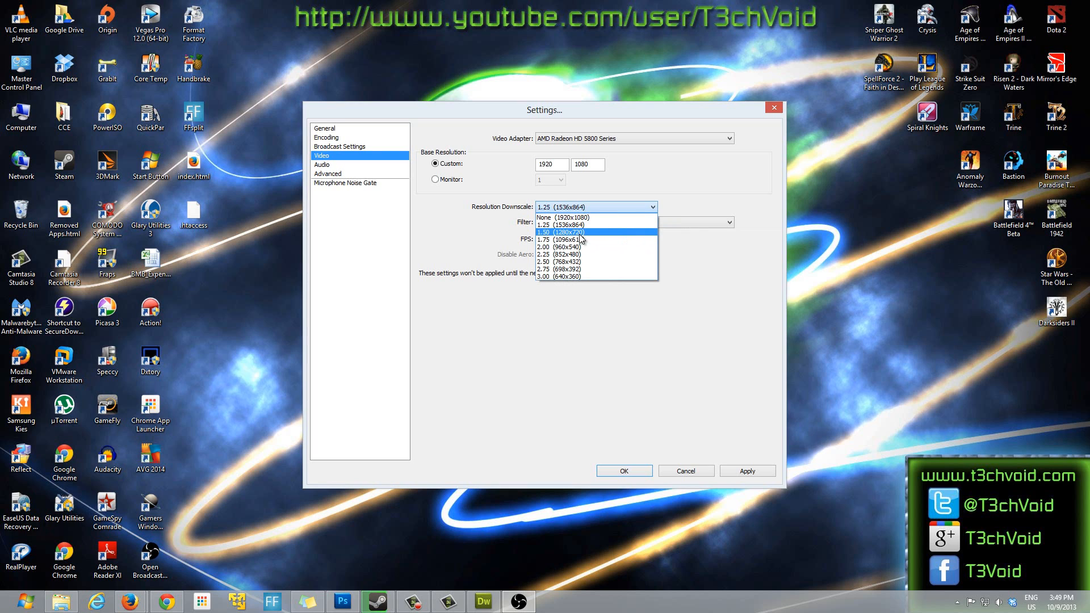
left_click(672, 202)
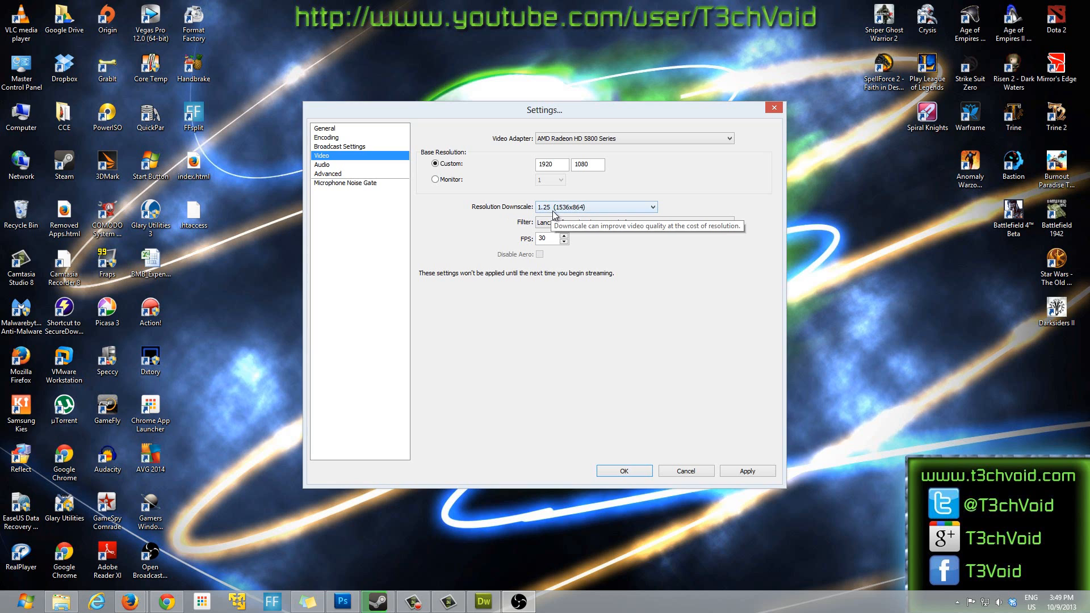
left_click(567, 224)
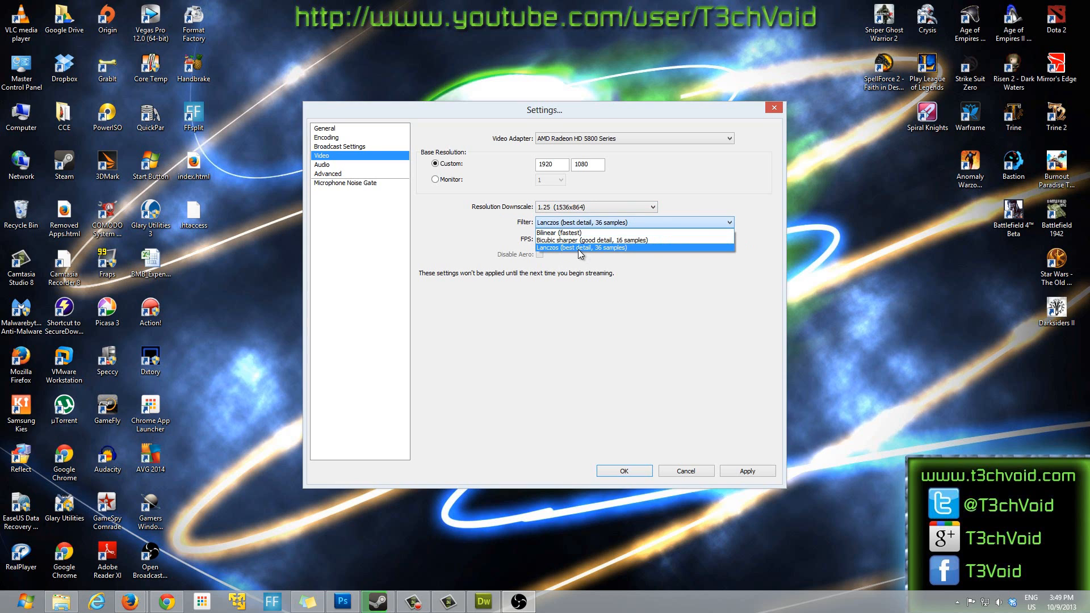
left_click(688, 213)
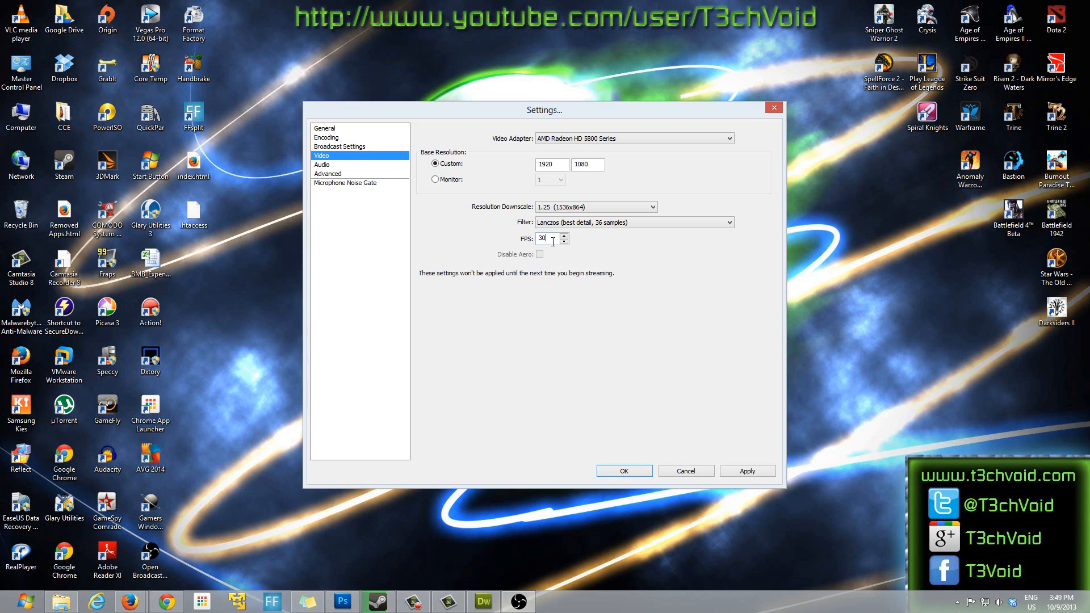
Step: Check the FPS value and open the audio settings, discarding the pending video changes
left_click_drag(553, 242, 525, 242)
left_click(326, 166)
left_click(545, 336)
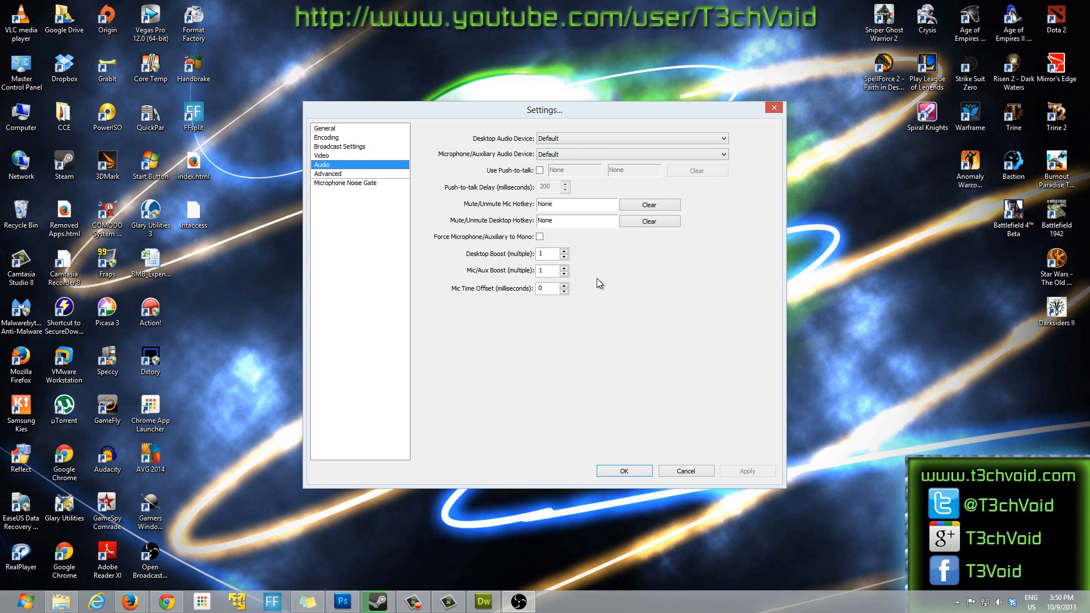
Step: Examine the available desktop and microphone audio devices, keeping Default for both
left_click(581, 142)
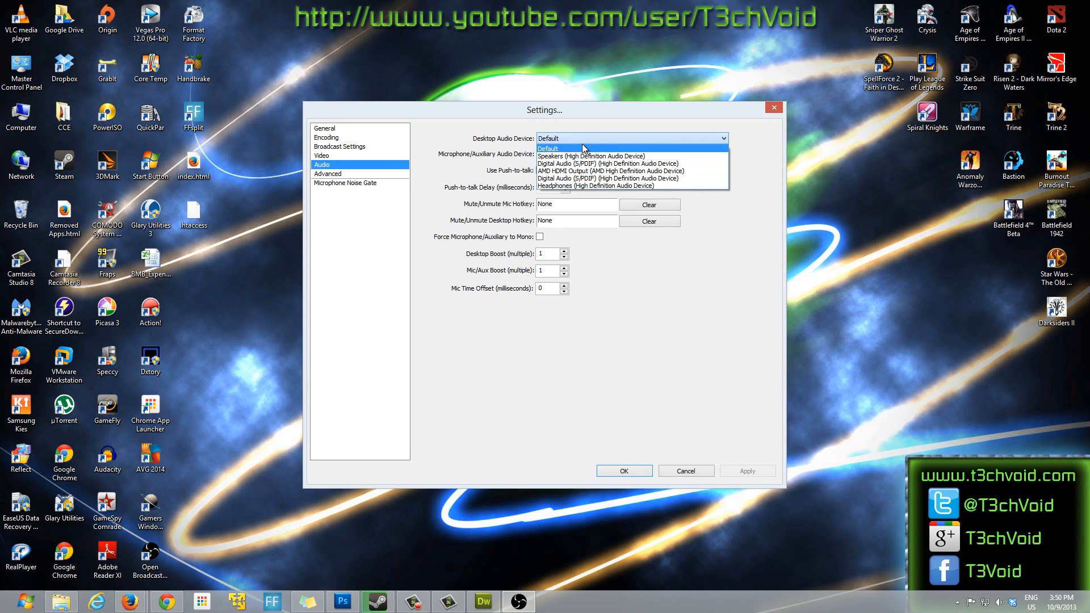
left_click(500, 146)
left_click(555, 155)
left_click(505, 147)
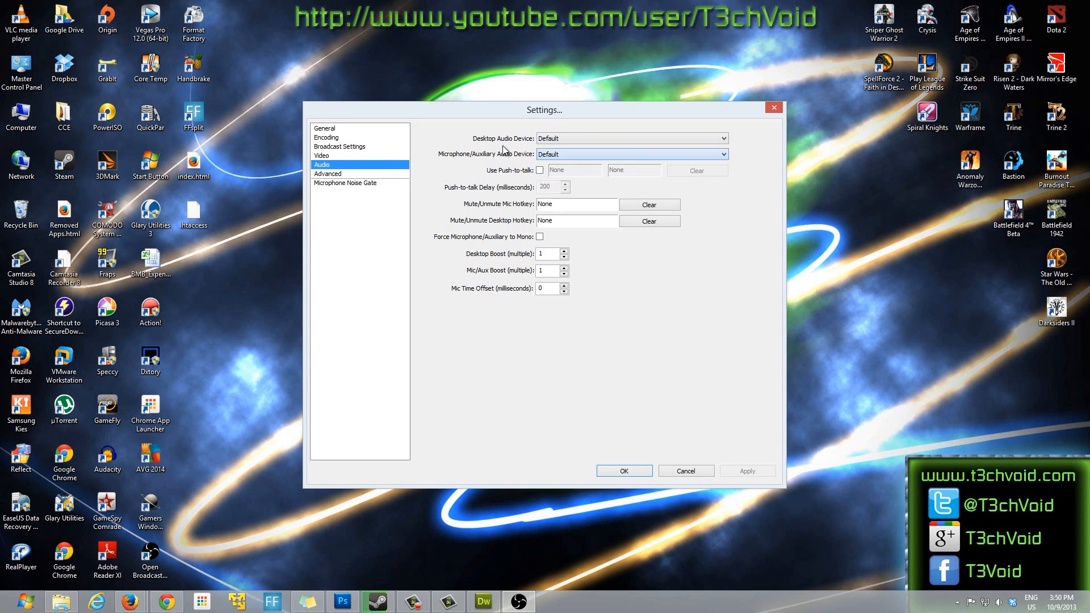
left_click(550, 138)
left_click(521, 133)
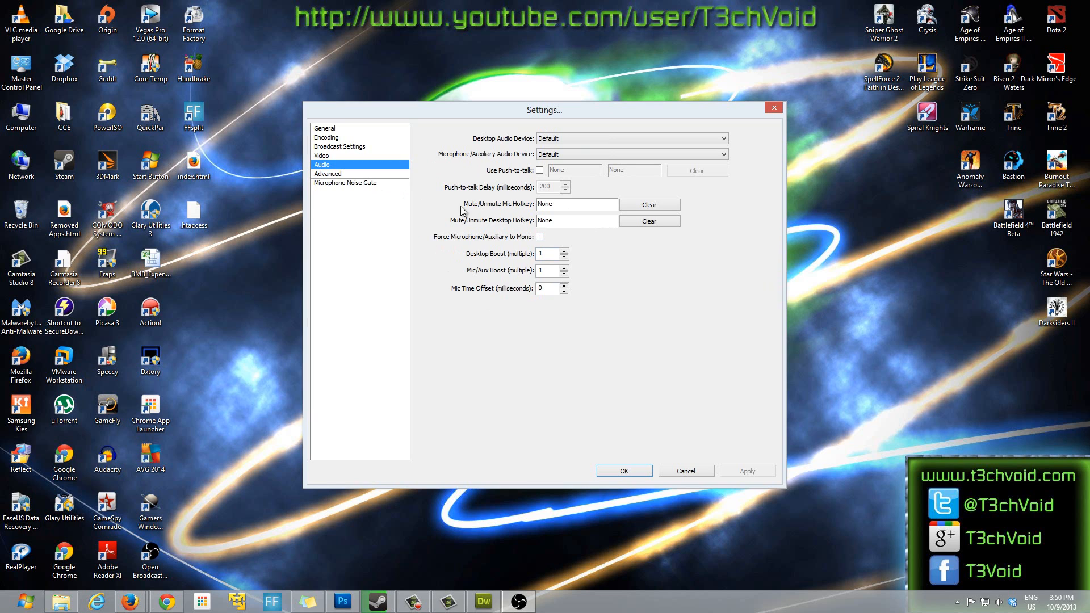
Step: In the advanced settings, try the x264 CPU preset at veryfast and faster, and set it back to fast
left_click(332, 175)
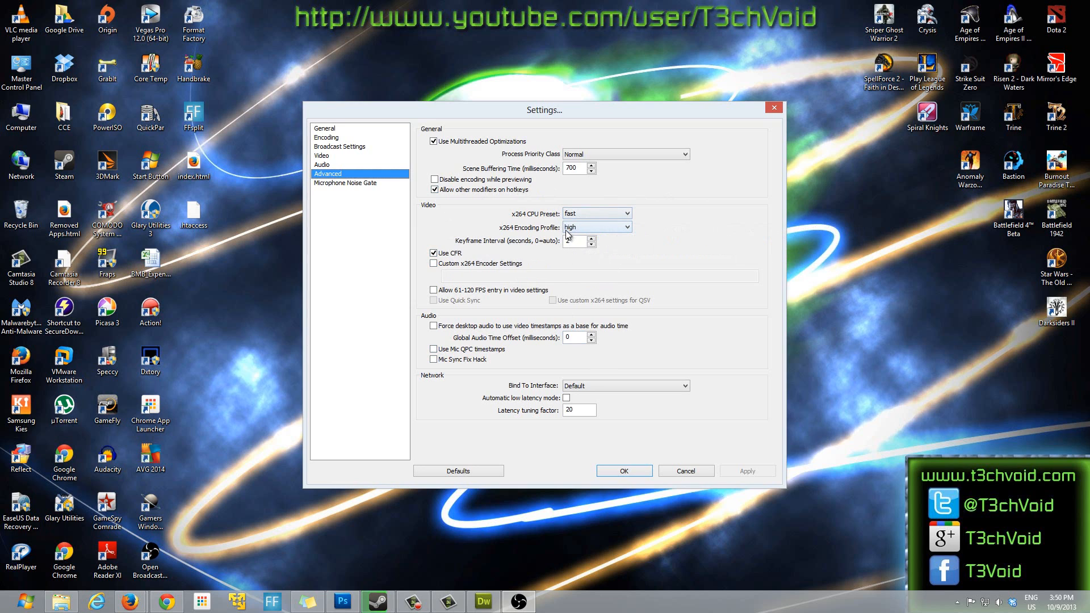
left_click(587, 214)
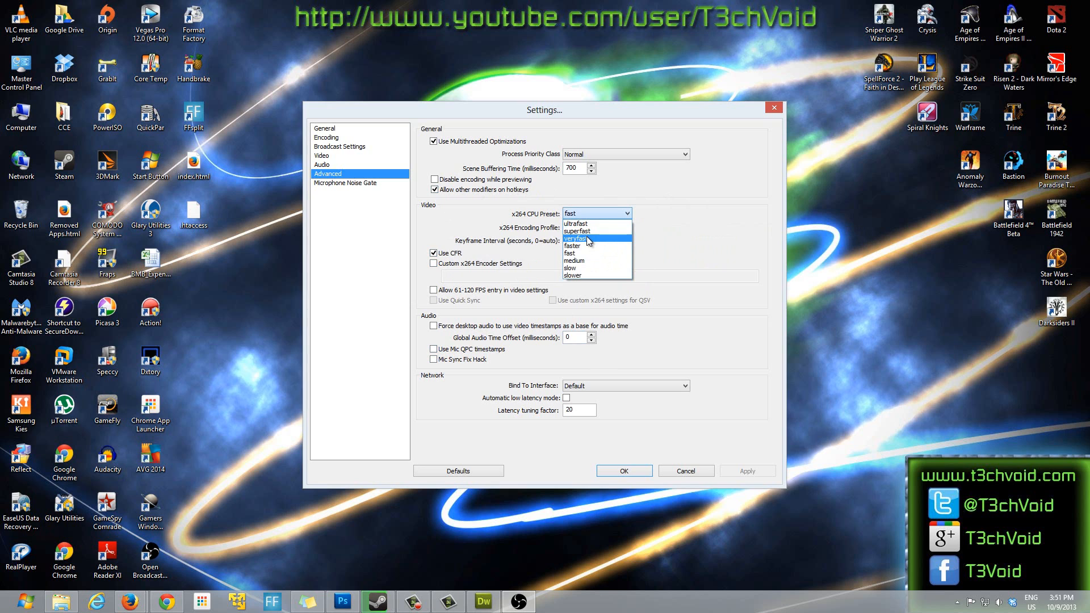
left_click(587, 238)
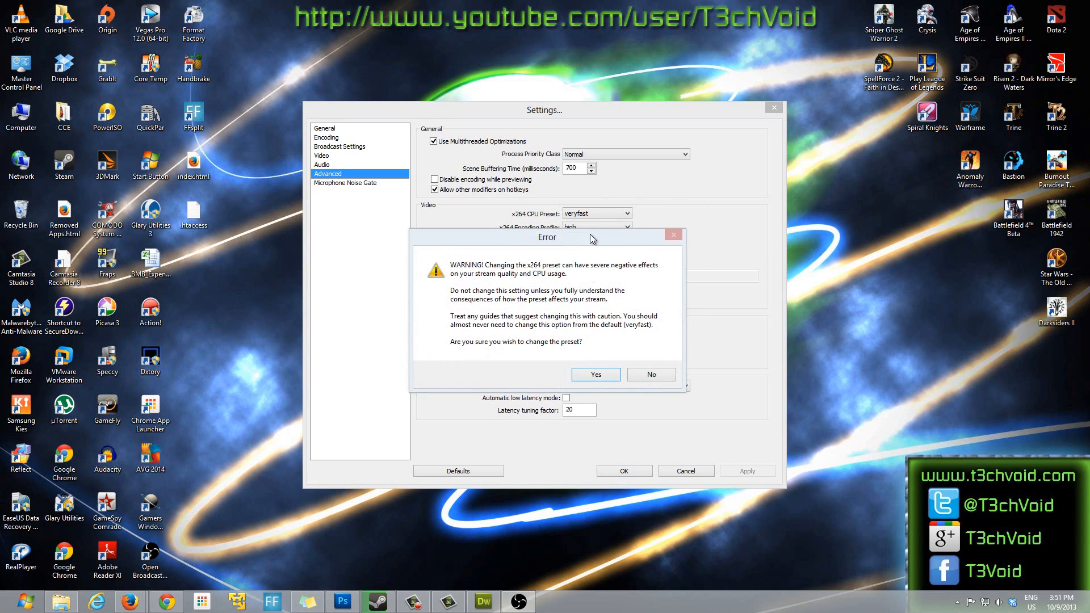
left_click(612, 372)
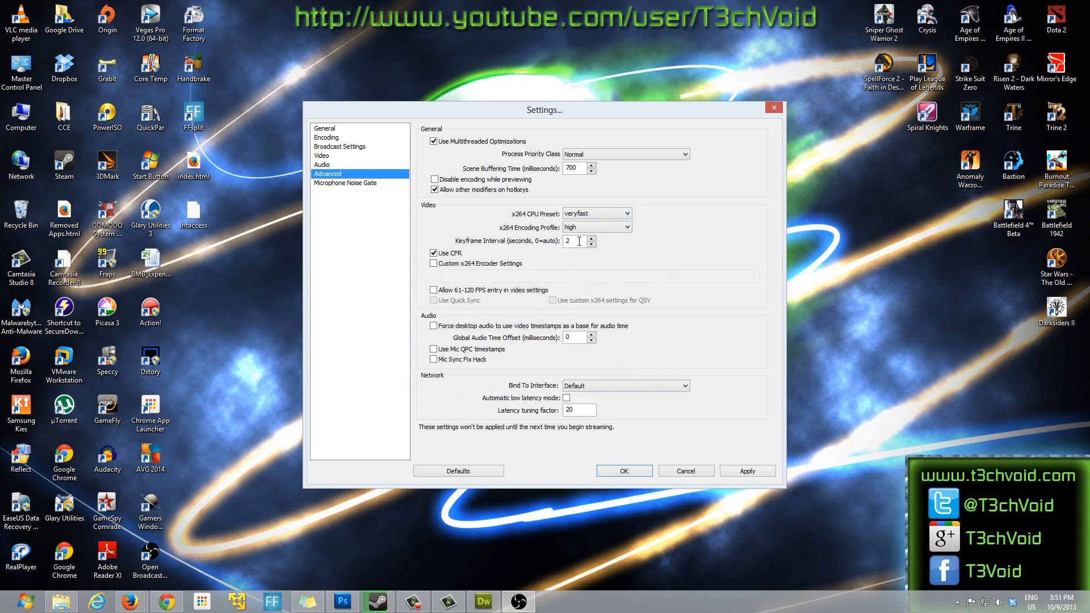
left_click(599, 215)
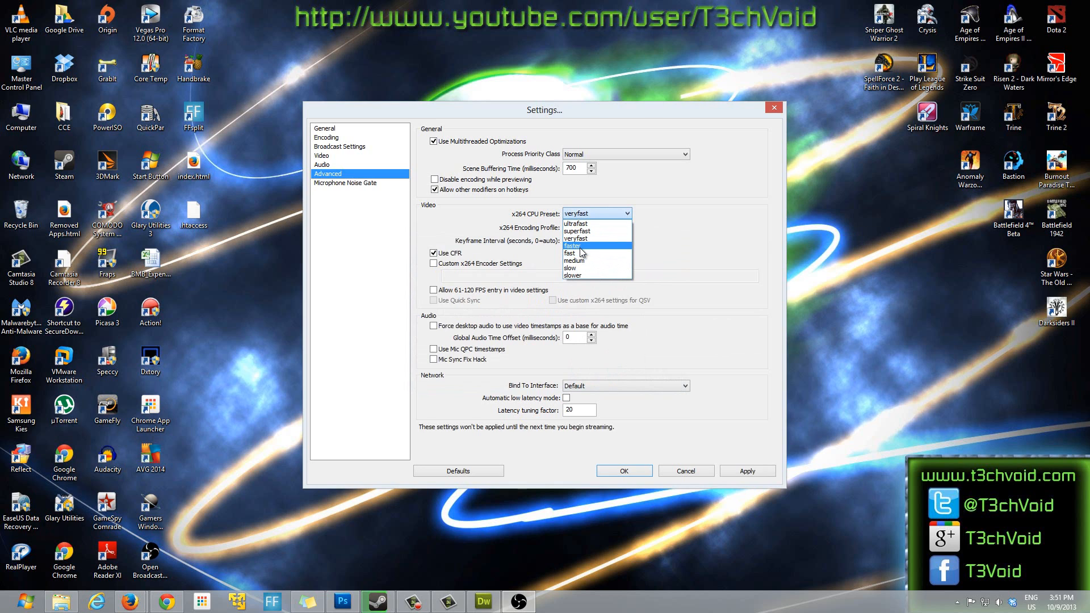
key("Escape")
left_click(594, 213)
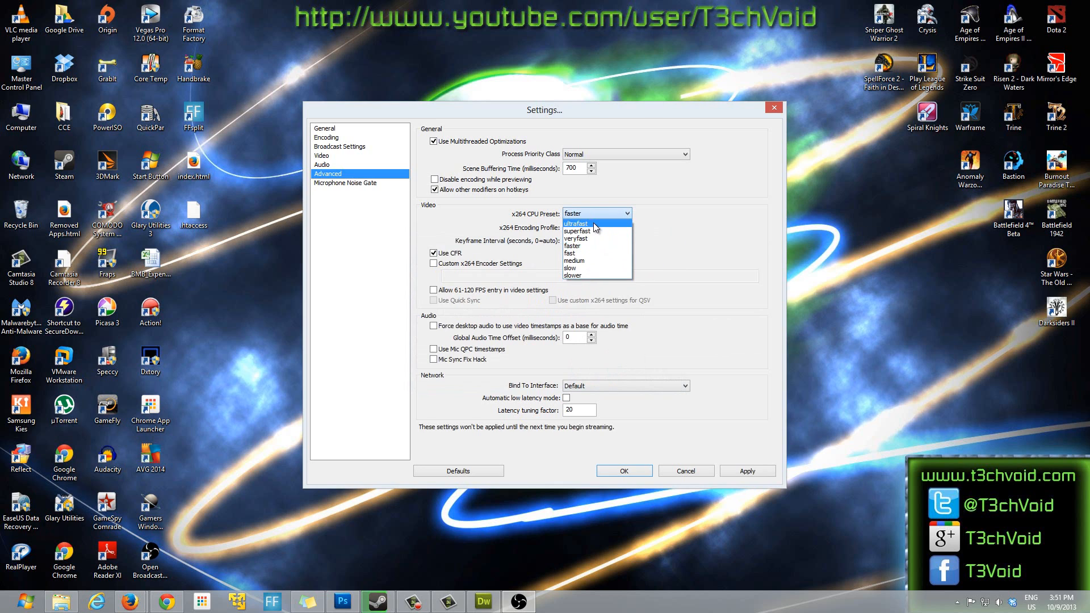
left_click(580, 253)
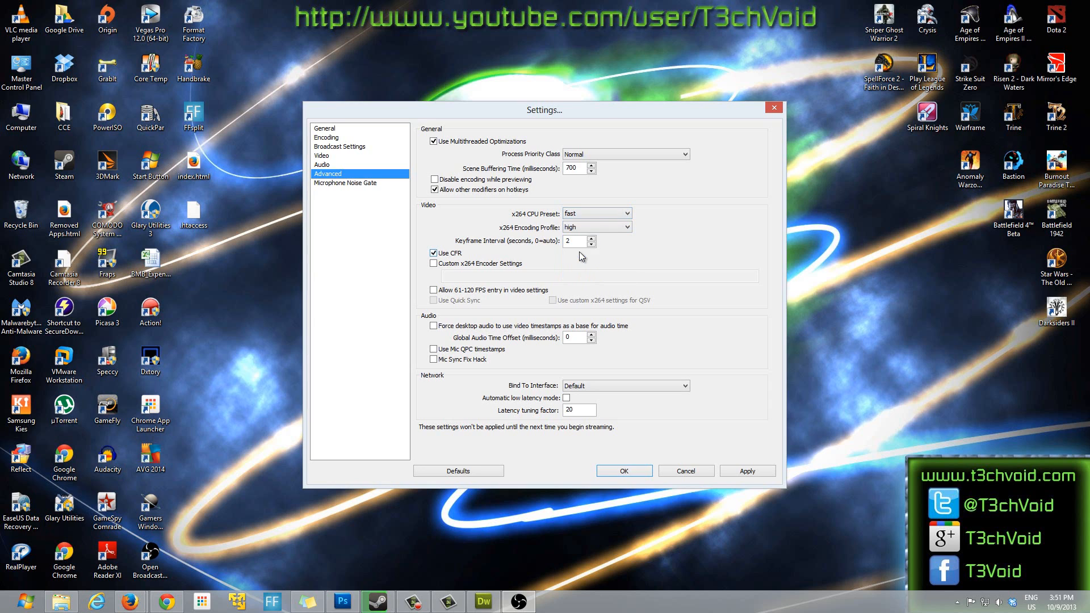
Step: Review the range of x264 CPU presets from ultrafast to slower, ending on fast
left_click(601, 213)
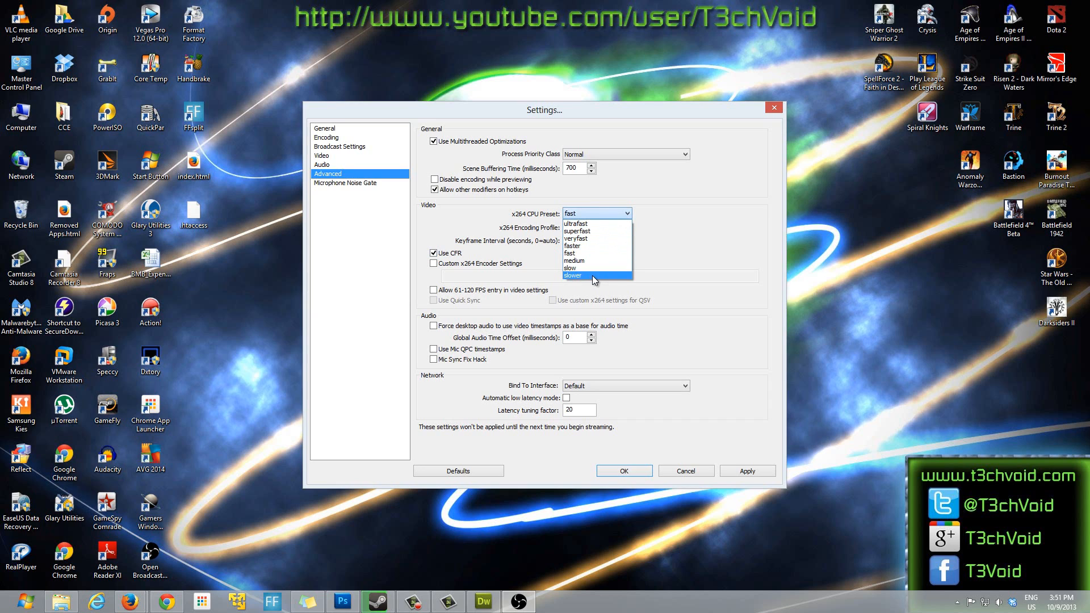
left_click(680, 229)
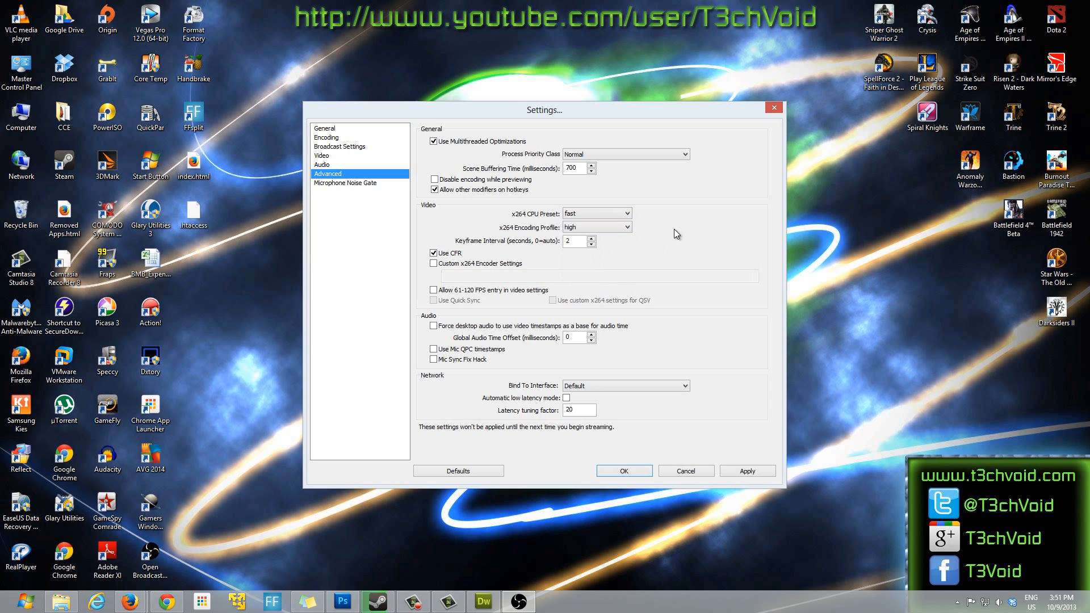
left_click(603, 213)
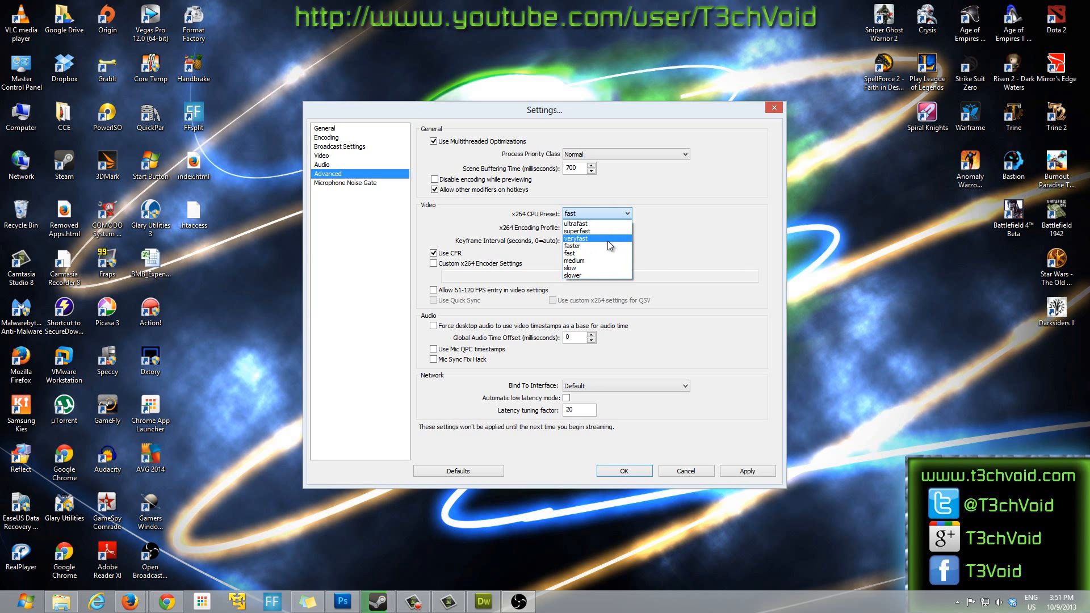
left_click(578, 253)
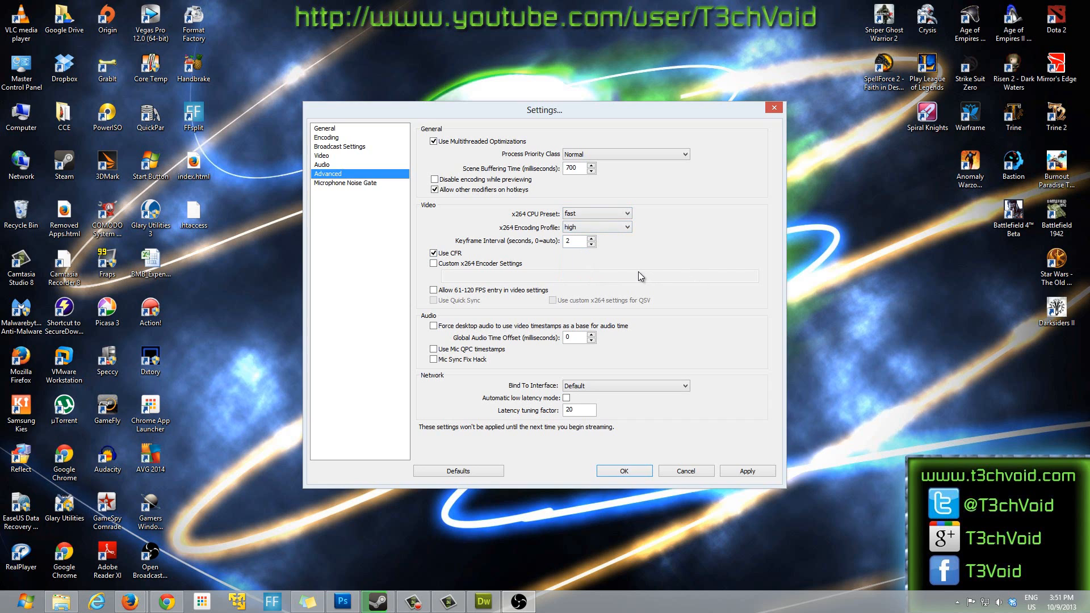
left_click(626, 214)
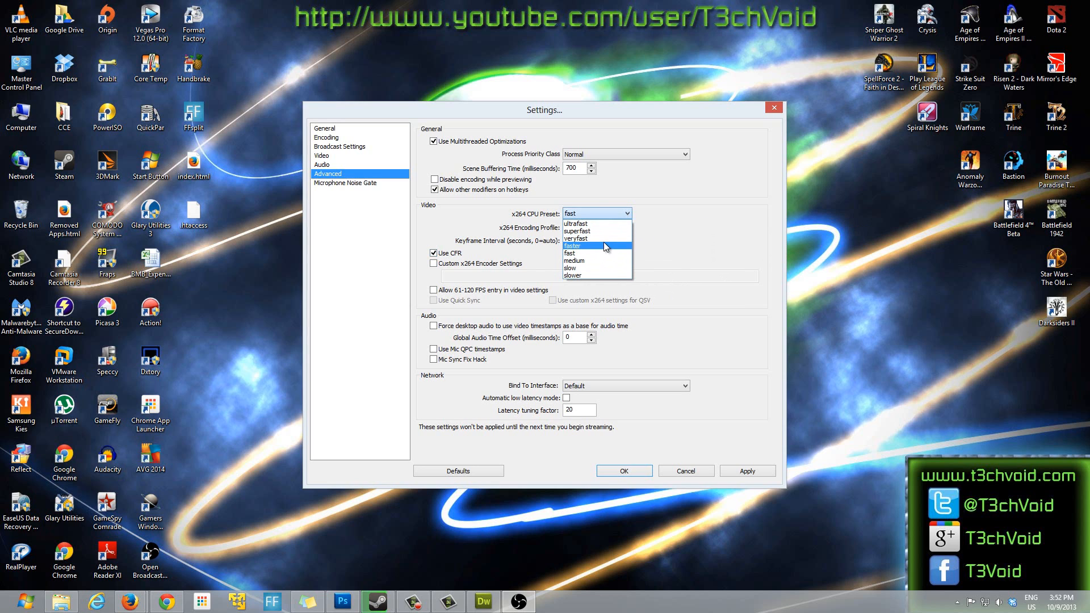
left_click(603, 245)
left_click(618, 217)
left_click(605, 251)
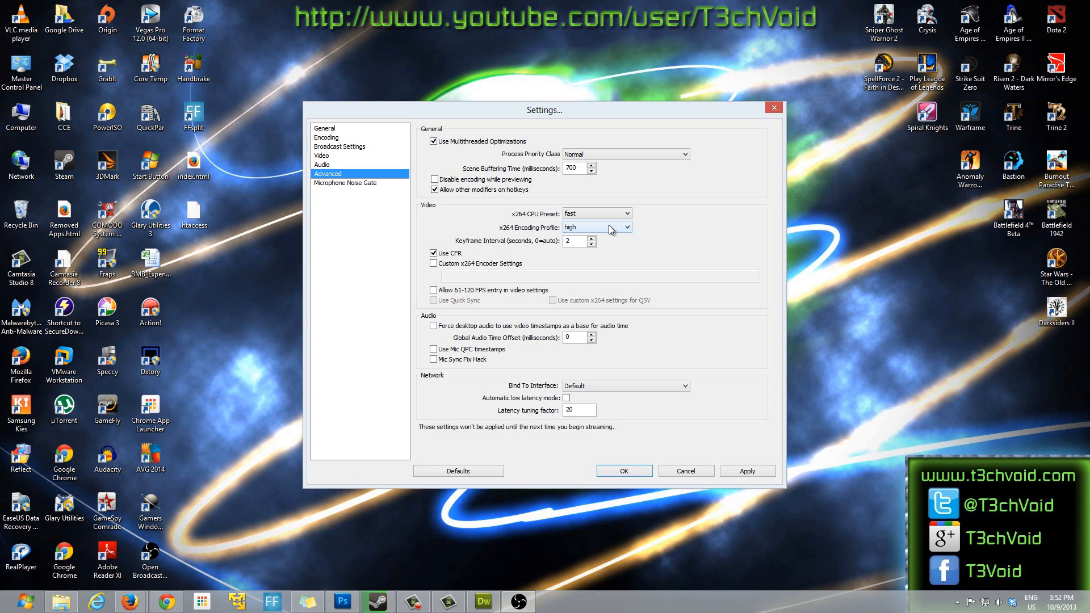
Step: Check the x264 encoding profile options, re-enter 2 as the keyframe interval, and close the settings without saving
left_click(603, 228)
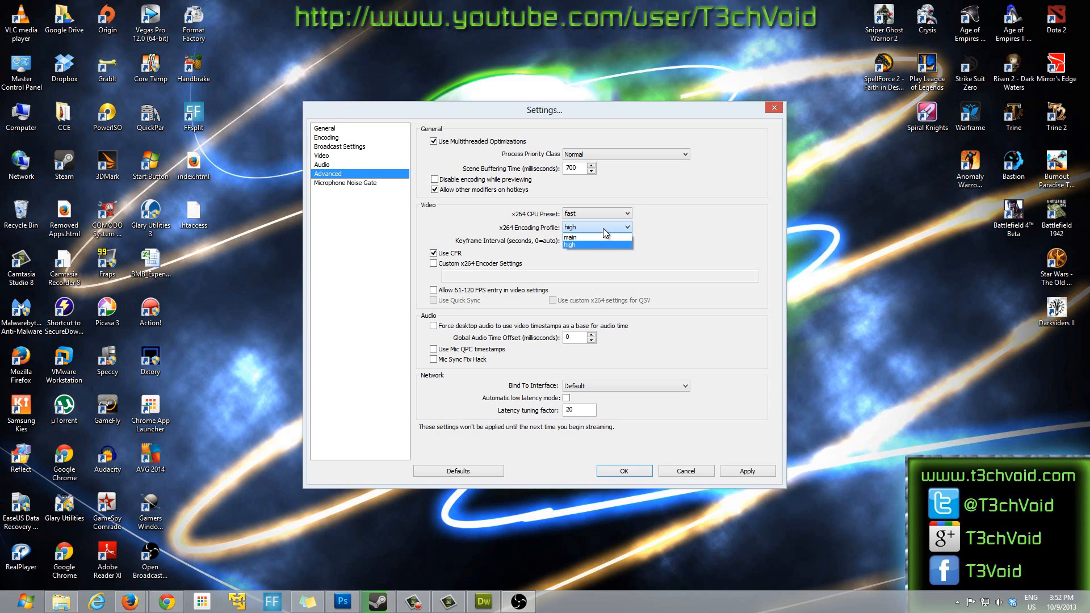
left_click(693, 232)
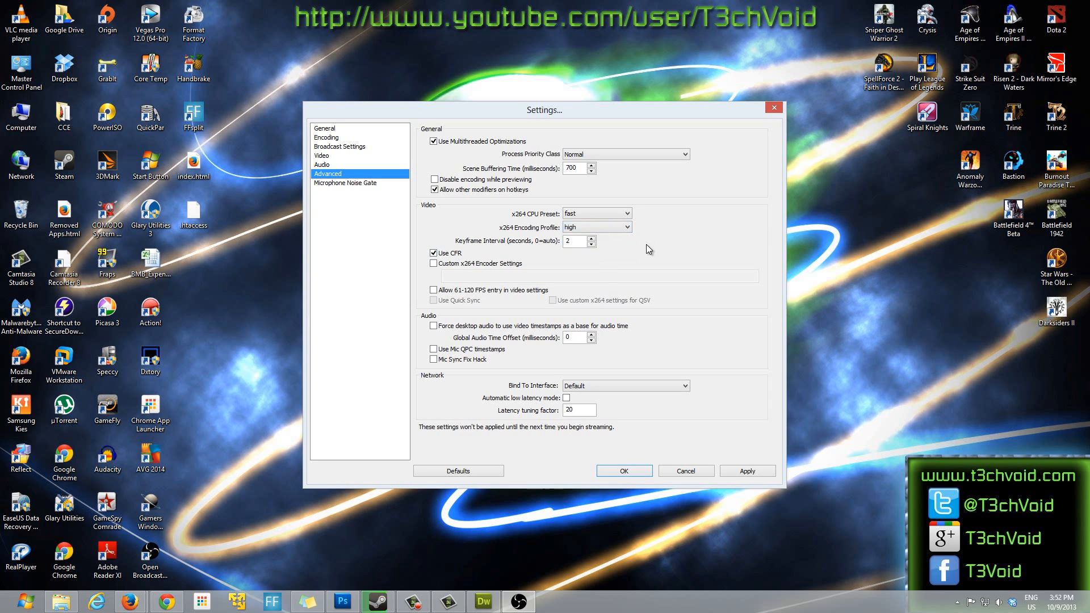
double_click(566, 242)
type("5")
type("2")
left_click(567, 243)
left_click(689, 472)
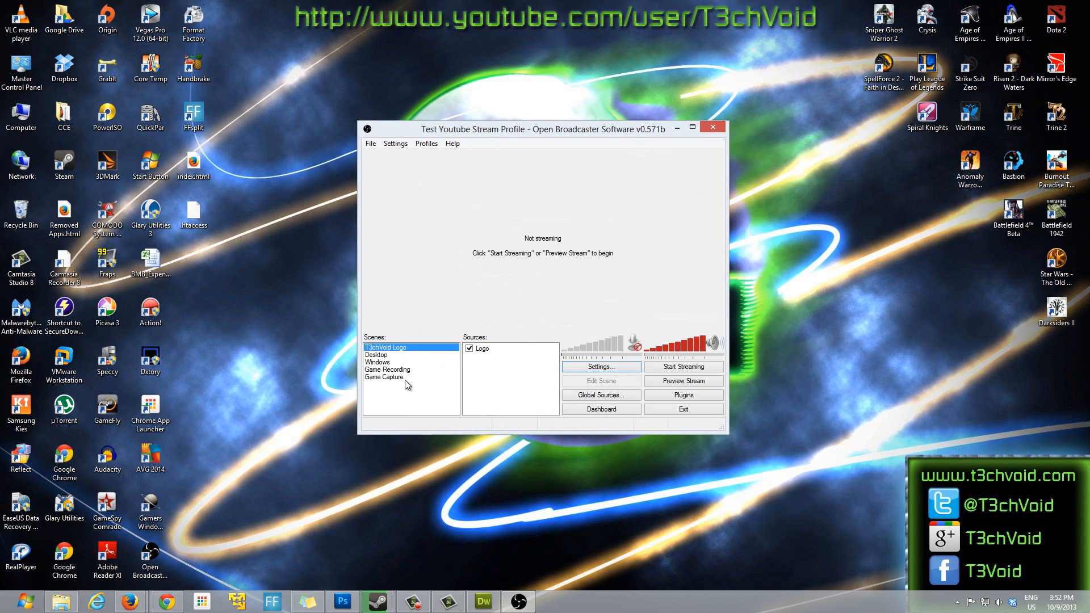
Step: Start adding a new scene to the scene list and cancel it
right_click(396, 392)
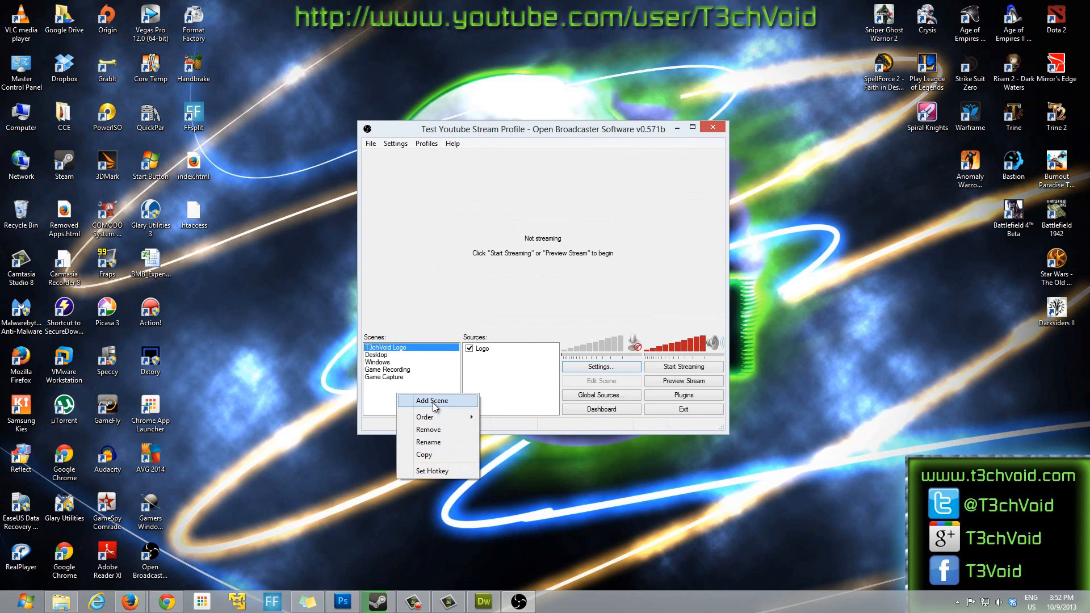
left_click(433, 401)
left_click(630, 313)
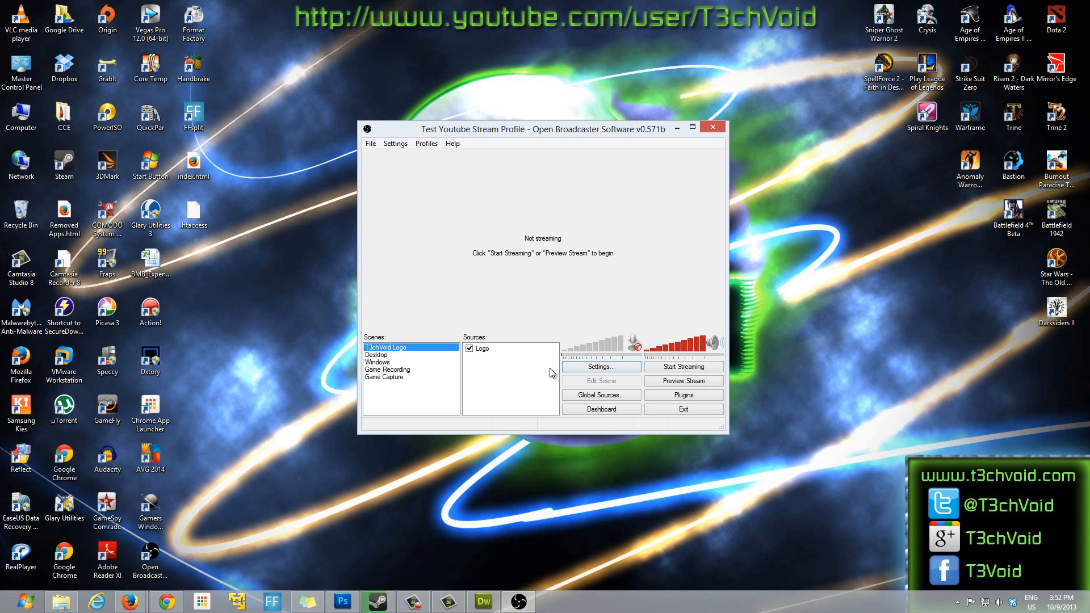
left_click(442, 603)
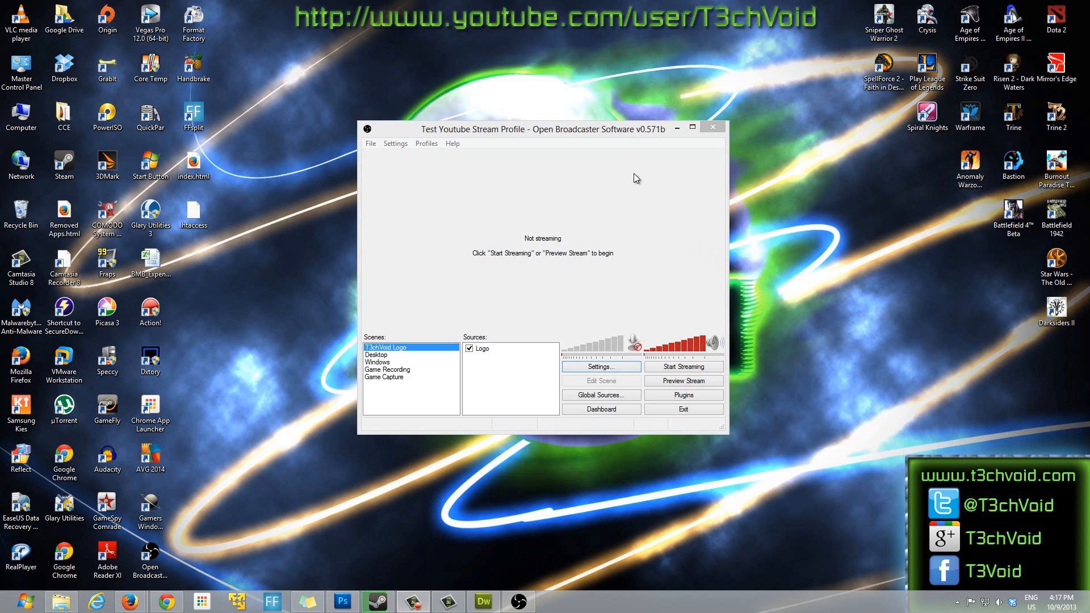
left_click_drag(641, 134, 632, 130)
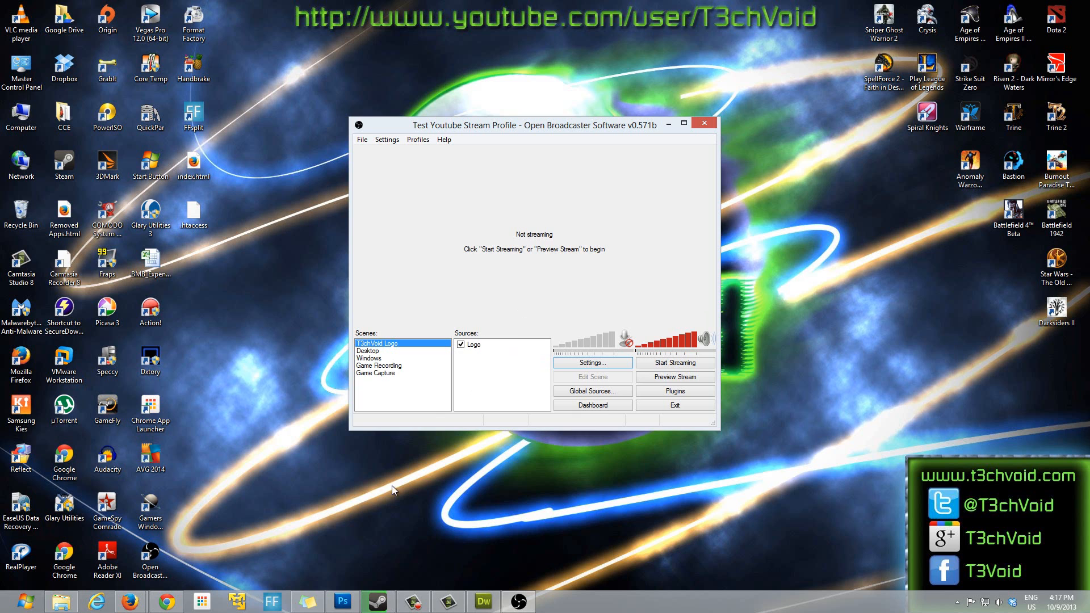
Step: Switch to Chrome and open the account's own Twitch channel page
left_click(166, 602)
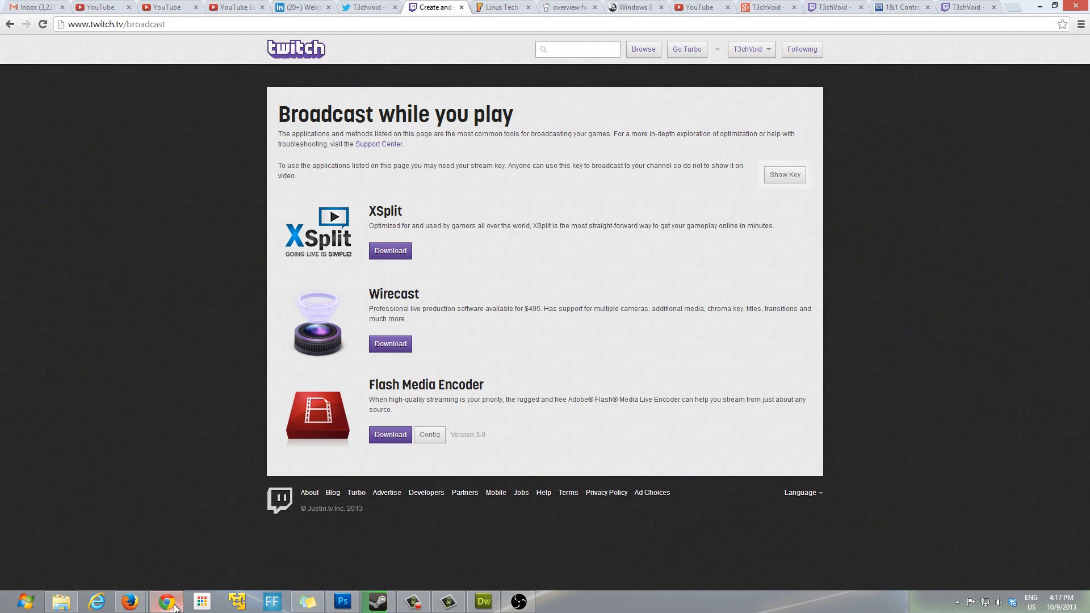
double_click(142, 24)
left_click(748, 49)
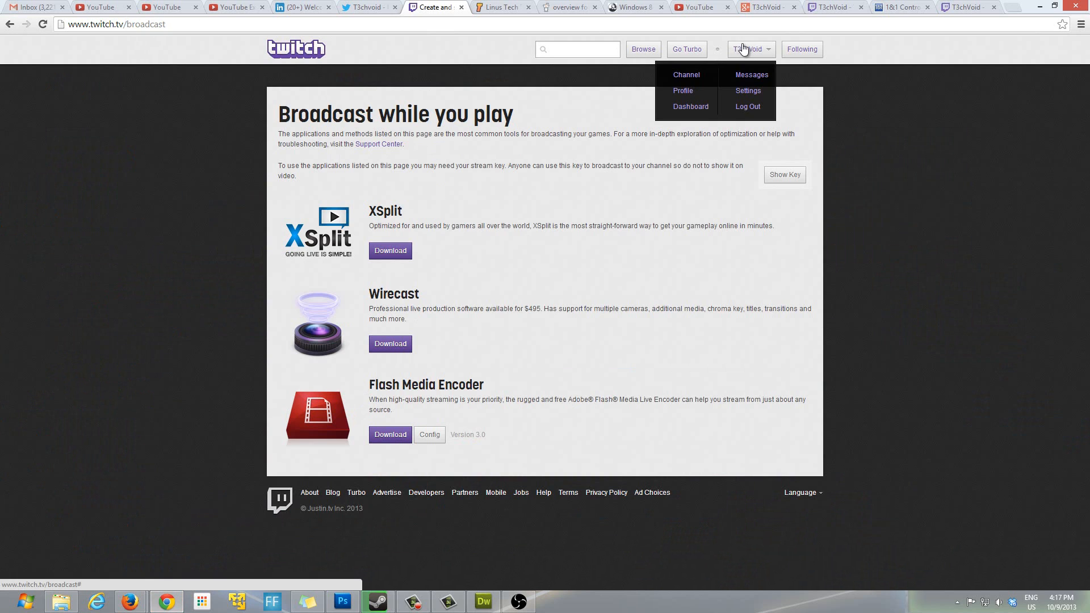
left_click(688, 76)
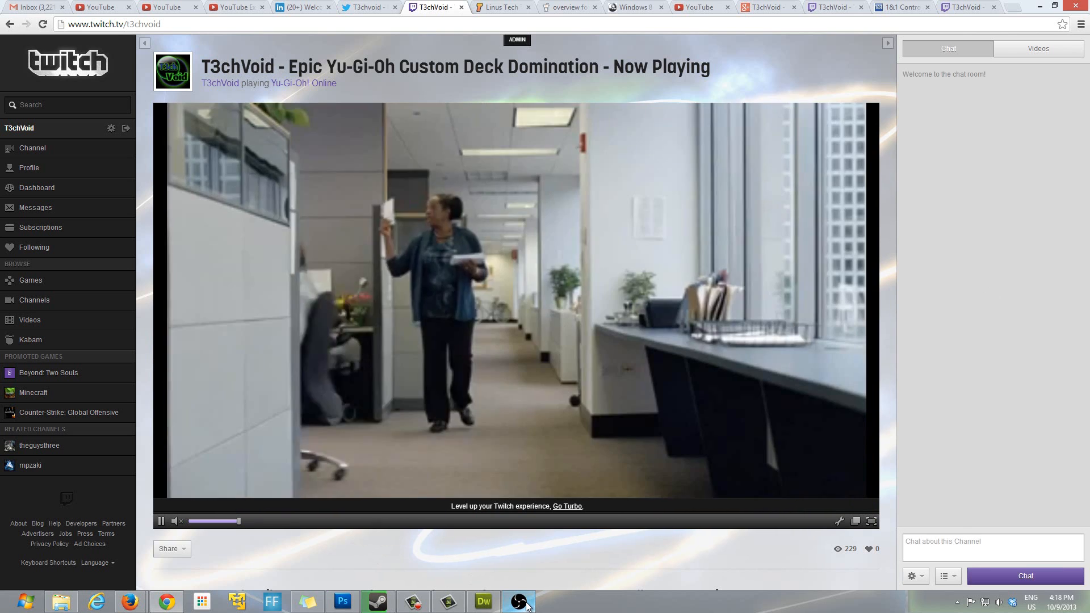
Step: Bring Open Broadcaster Software over the Twitch page, start streaming the T3chVoid Logo scene, and move the window aside from the player
mouse_move(523, 607)
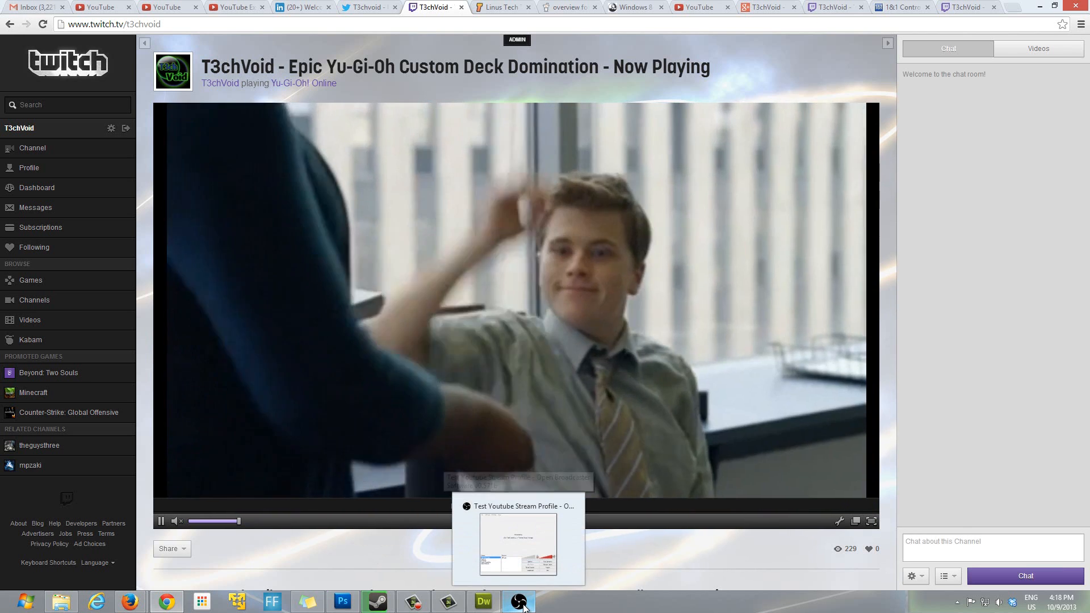
left_click(522, 607)
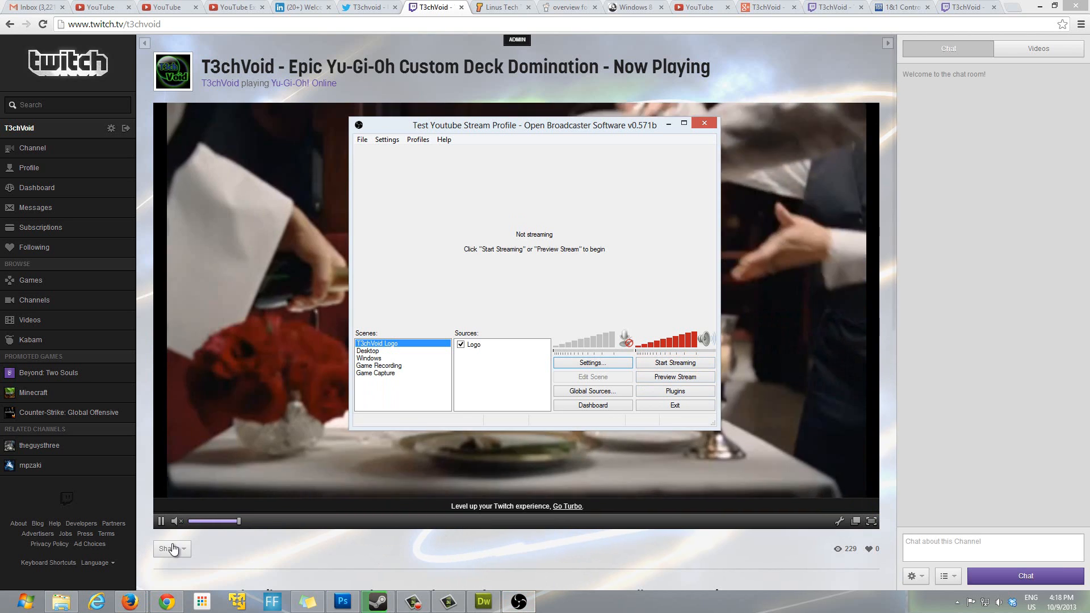
left_click(275, 533)
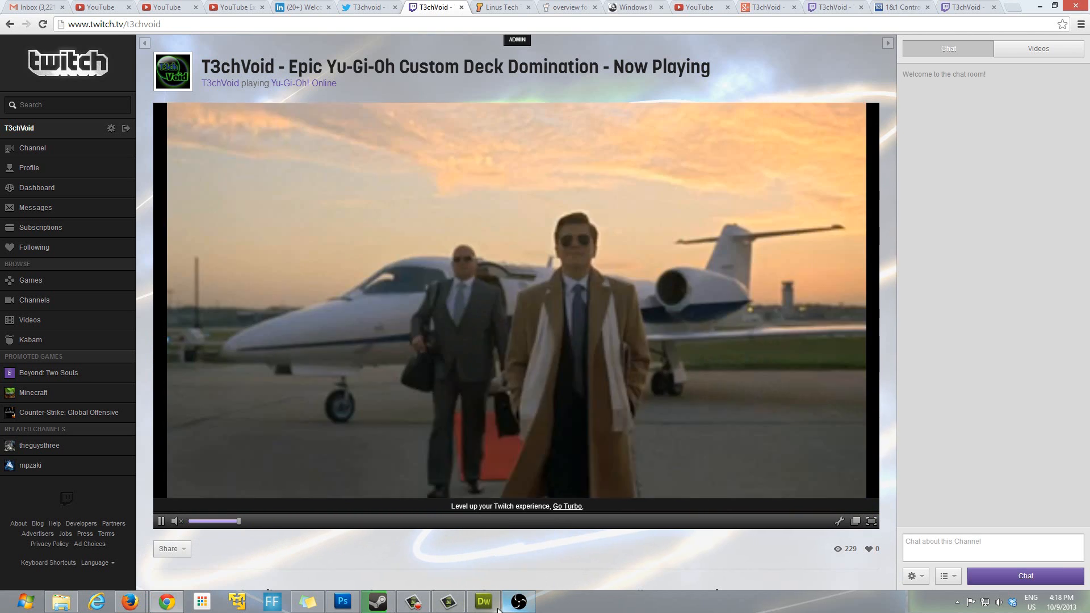
key("alt+Tab")
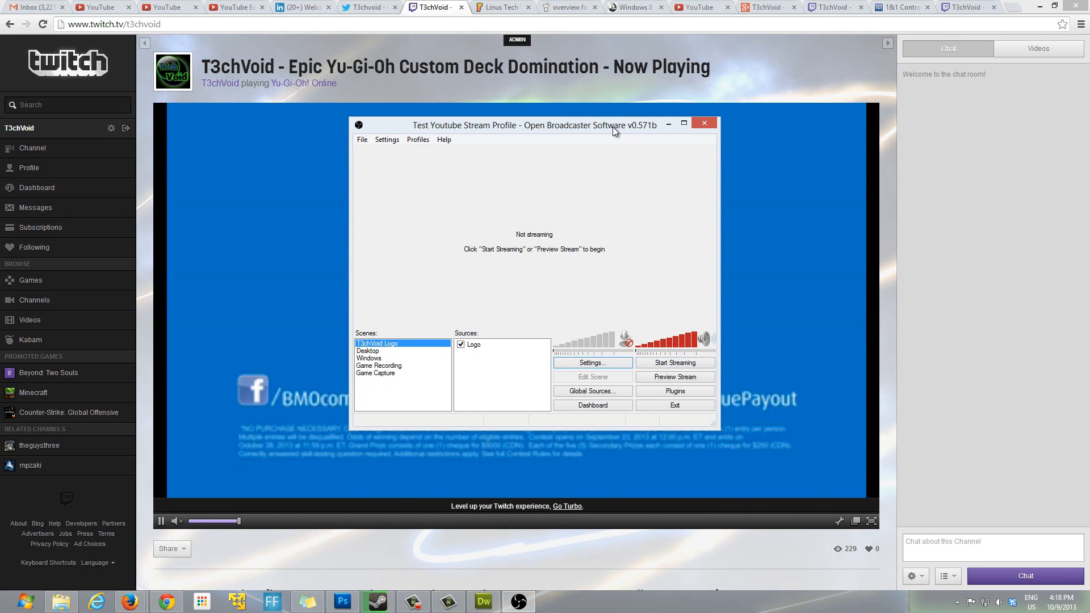
left_click_drag(612, 127, 739, 163)
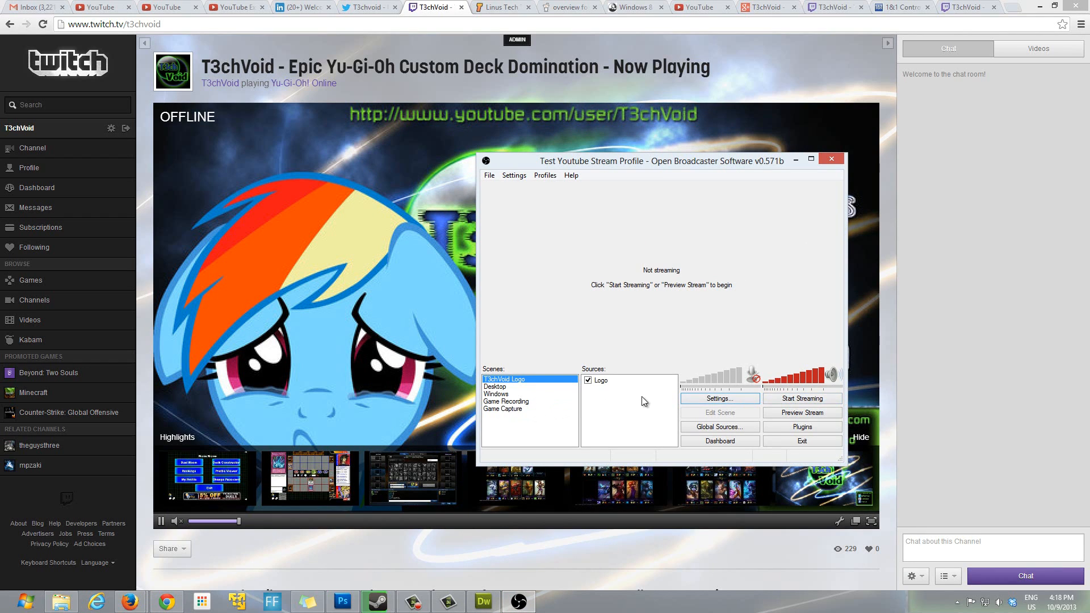
left_click(793, 402)
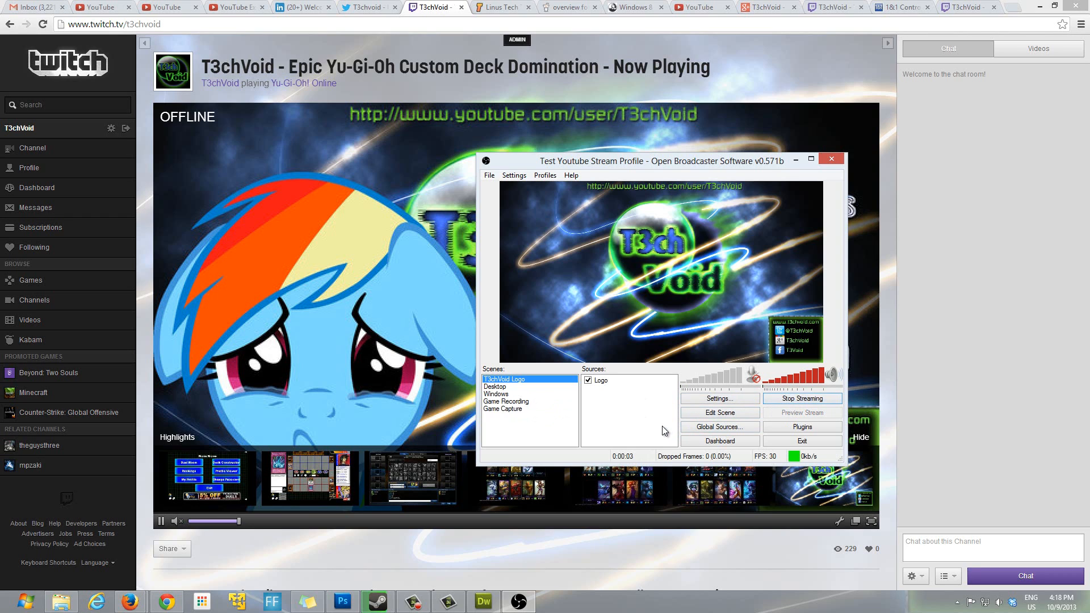
left_click_drag(700, 168, 863, 185)
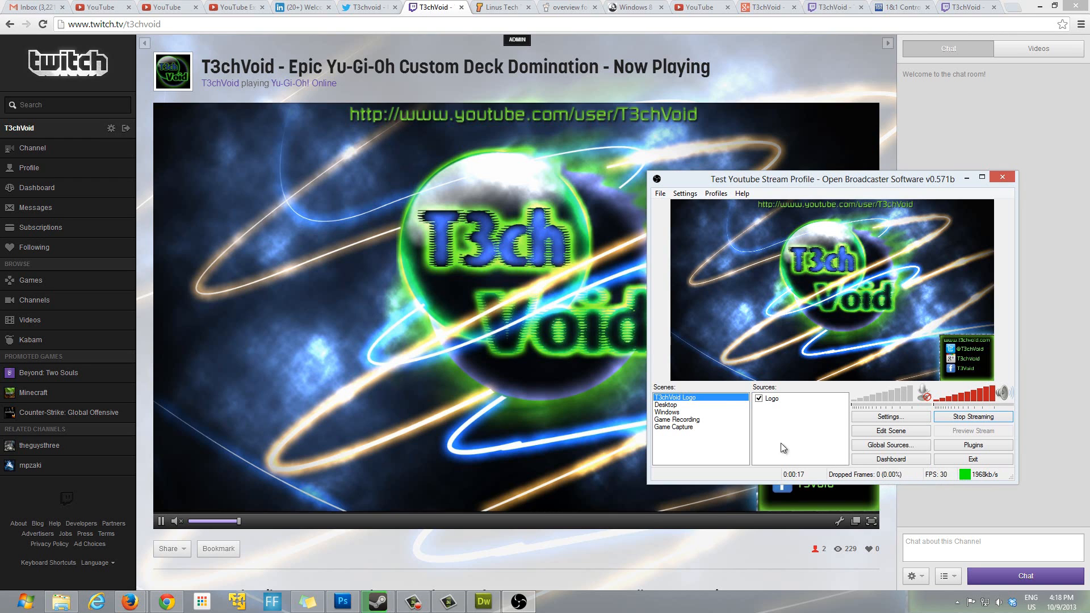
Step: Switch the live stream to the Desktop scene and on to Windows, turning its Dueling source off and on again
left_click(667, 405)
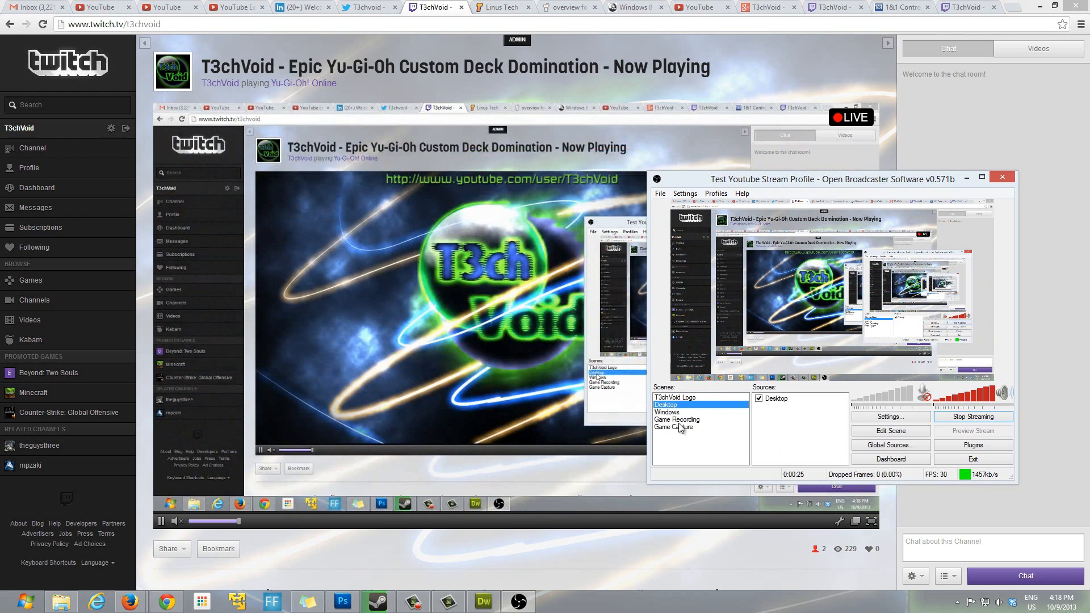
left_click(671, 413)
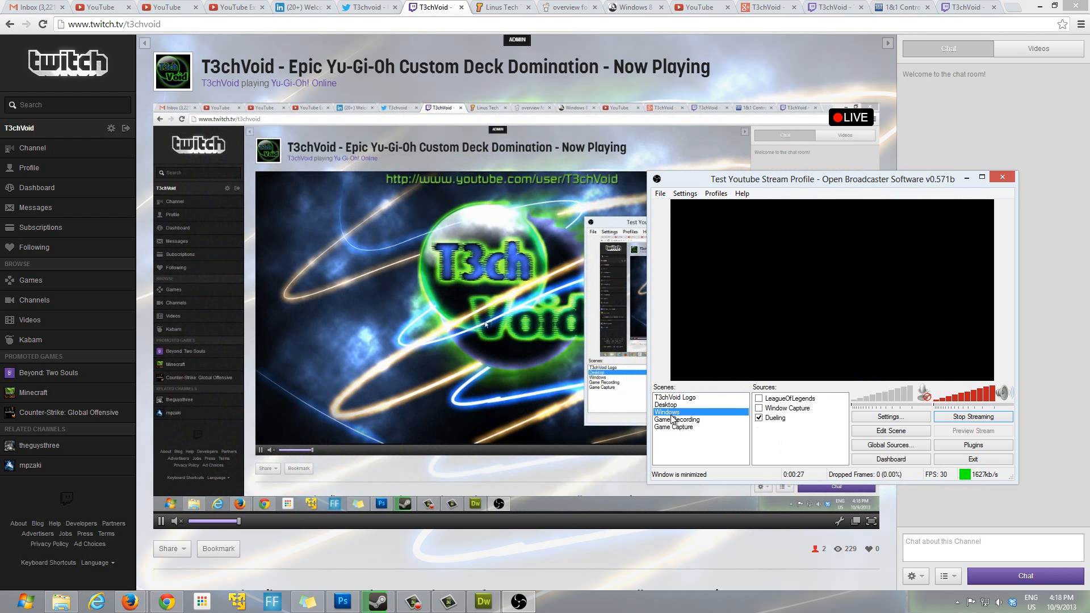
left_click(759, 417)
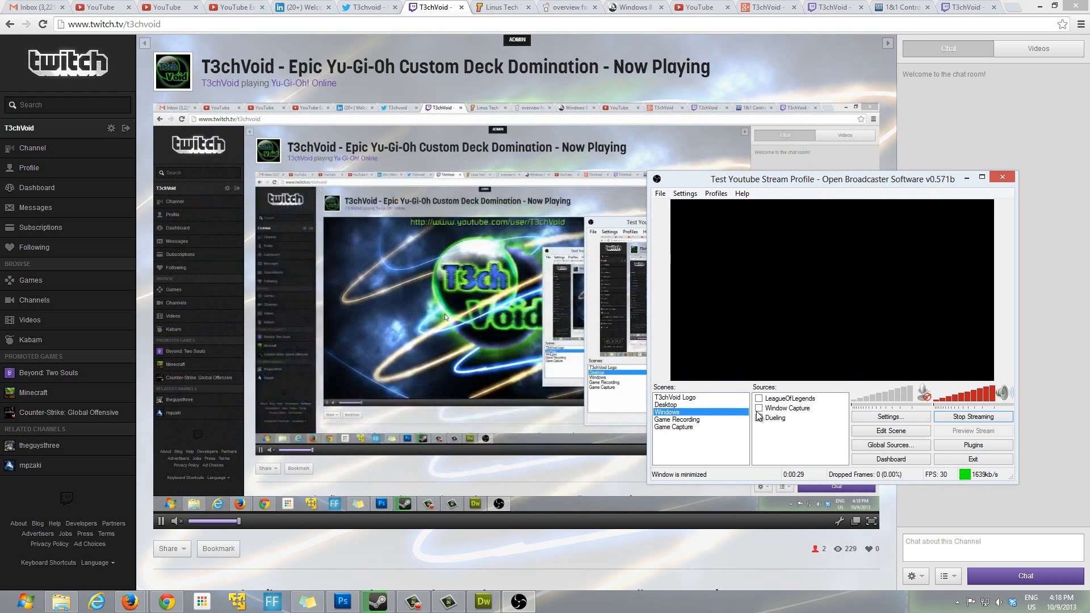
left_click(759, 418)
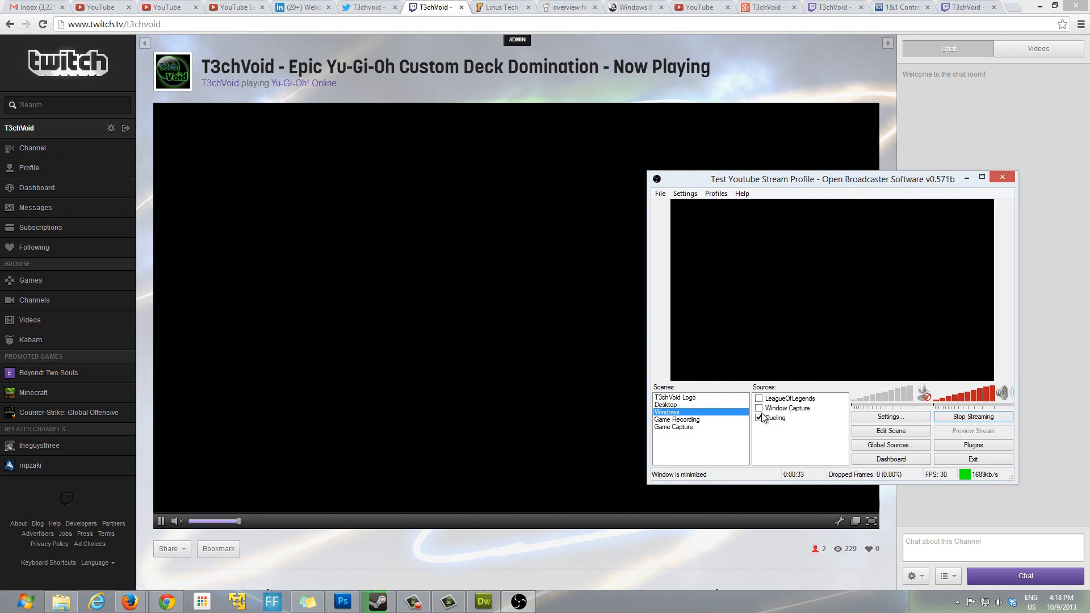
Step: Cycle the live stream through the Game Recording and Game Capture scenes back to T3chVoid Logo, and stop streaming
left_click(681, 420)
left_click(684, 427)
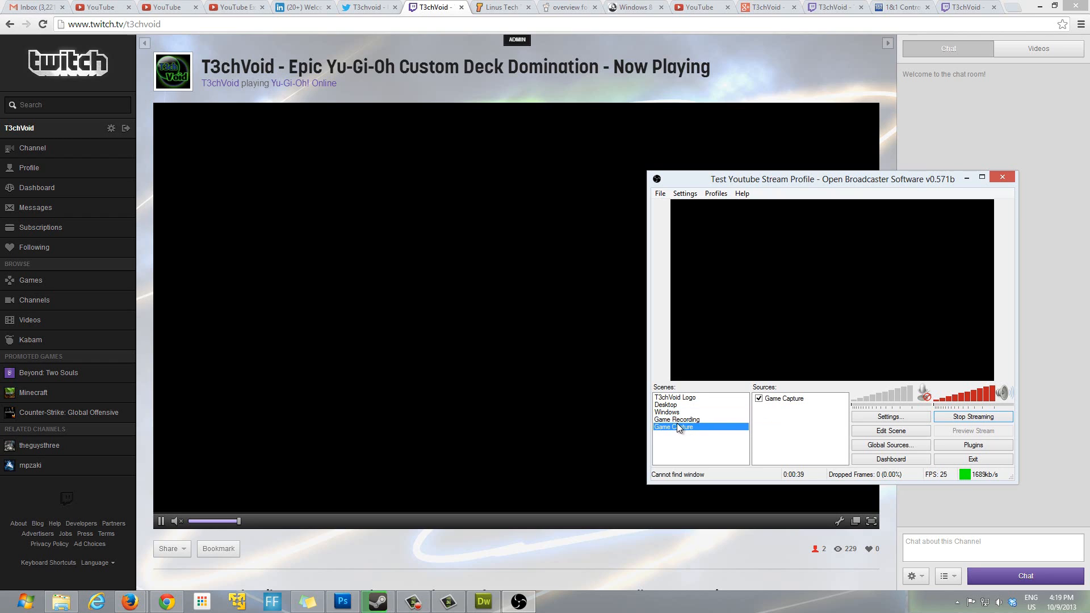
left_click(675, 398)
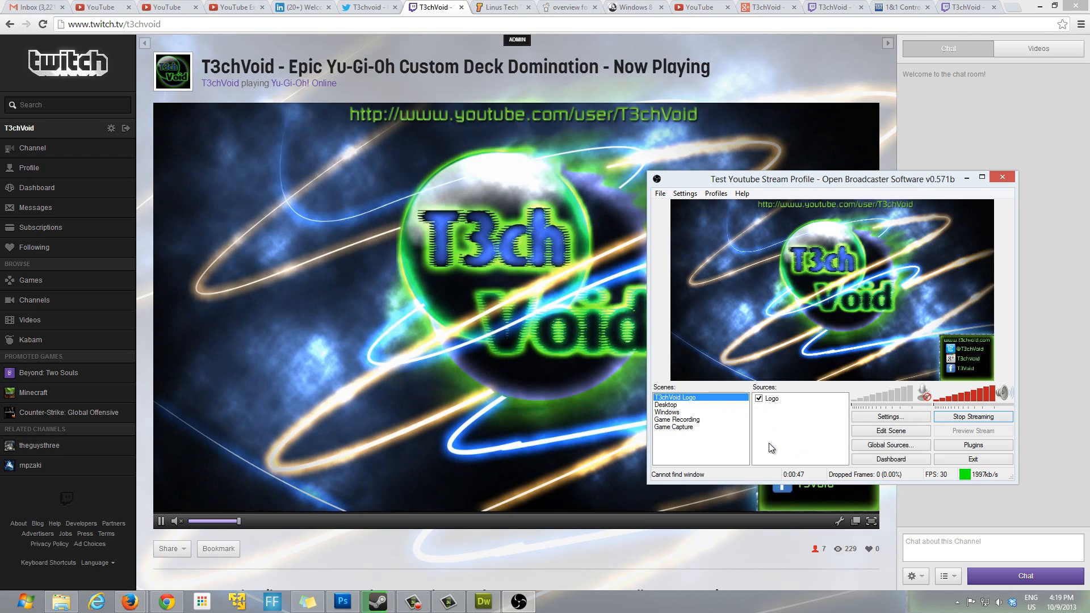
left_click(974, 418)
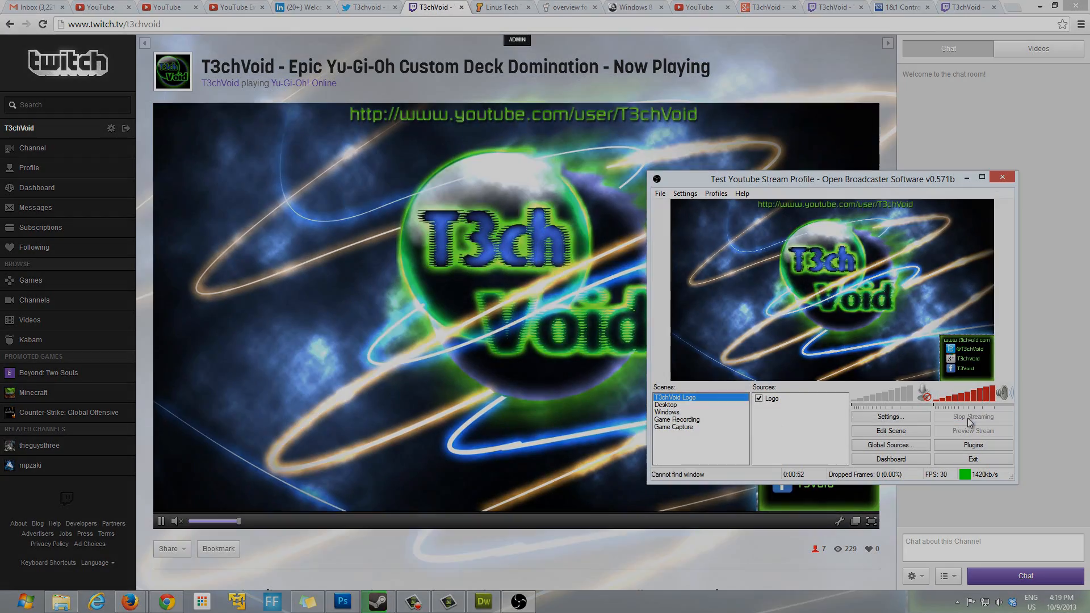